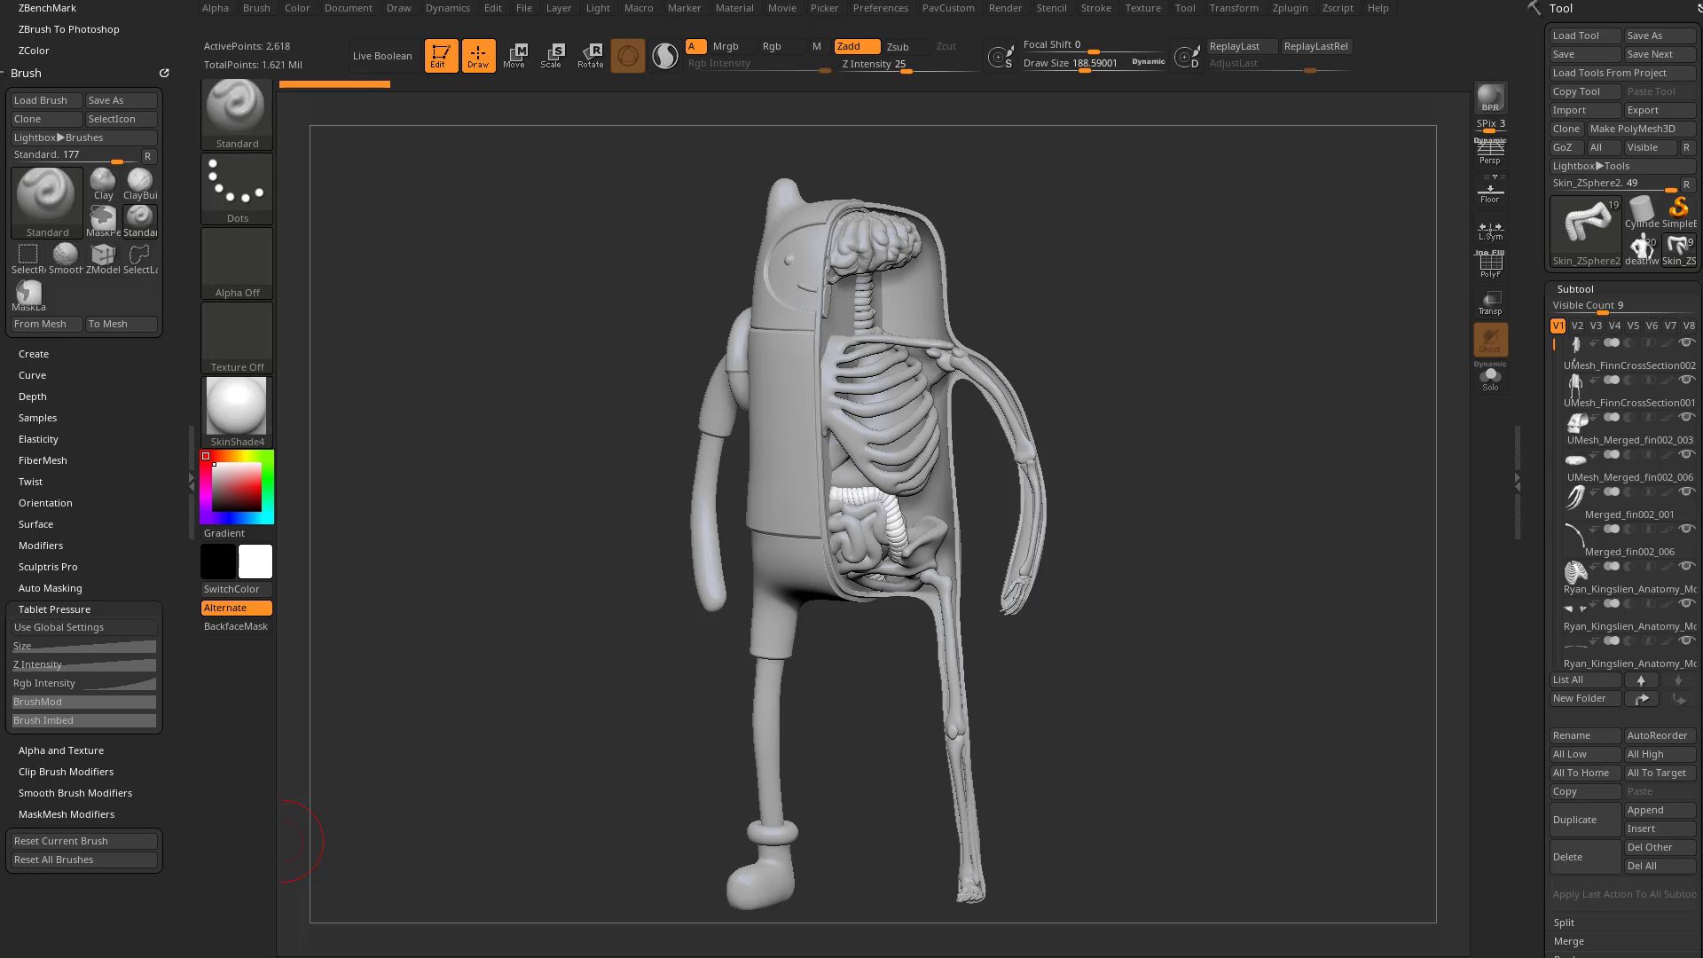
Examine the cross-section character model and the subtool options, including the one that applies the last action to all visible subtools
scroll(1624, 585, "down", 5)
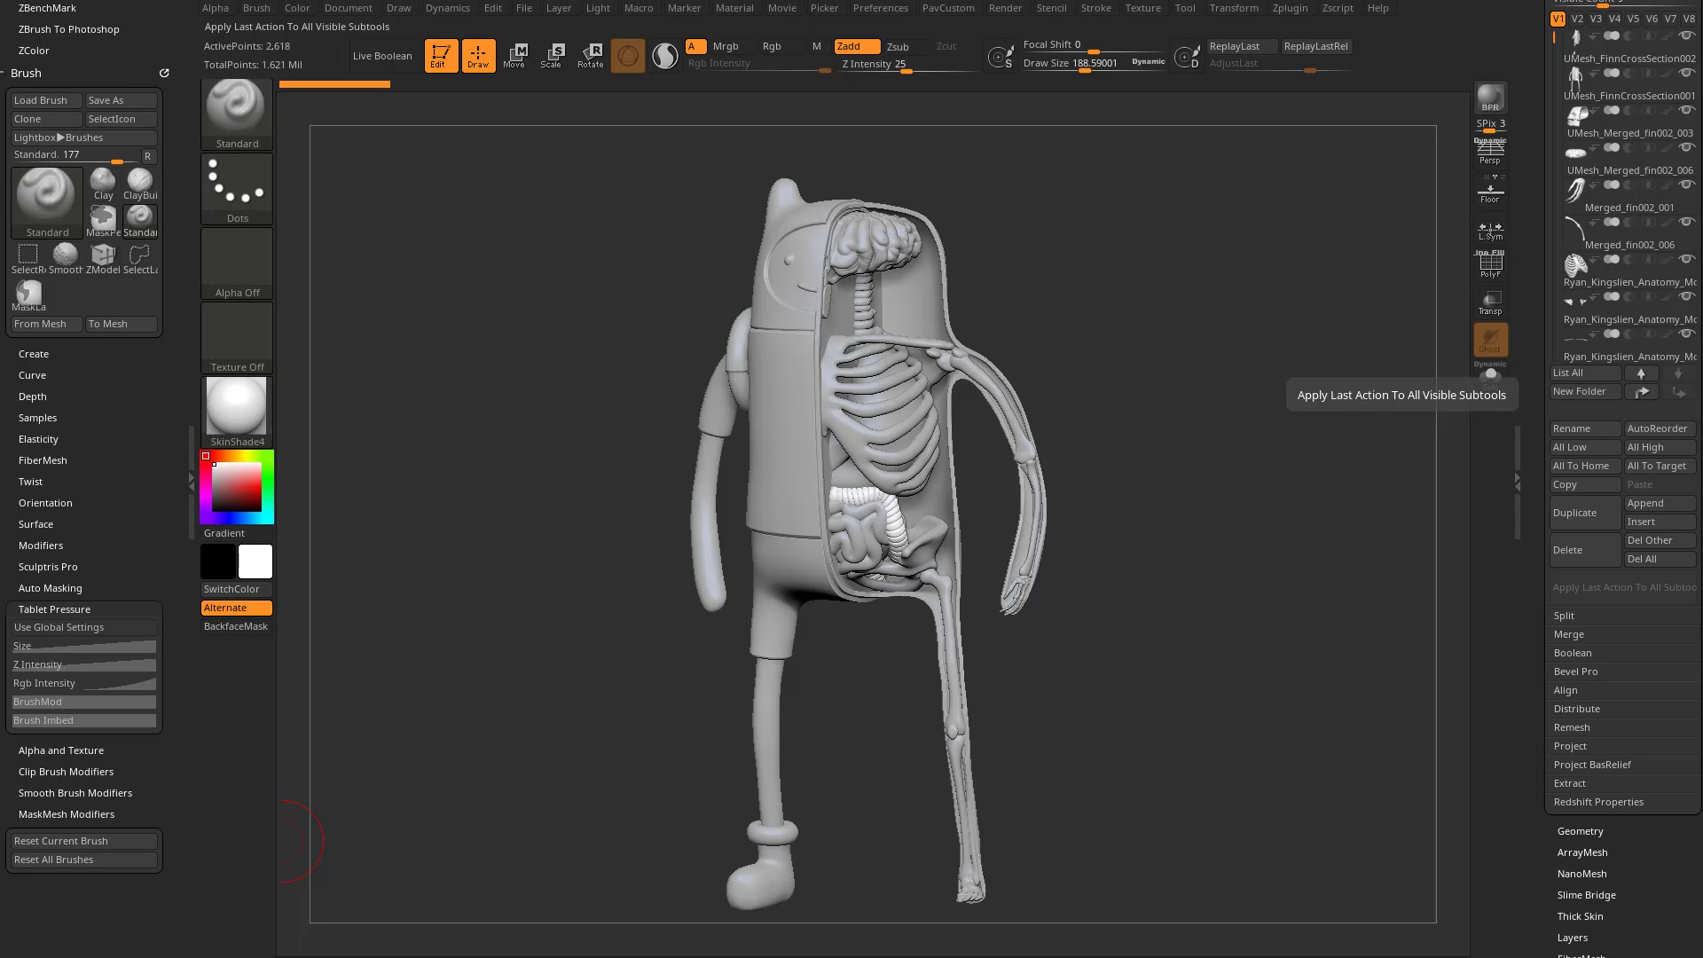
left_click_drag(1158, 359, 1267, 382)
key("s")
left_click(1207, 365)
key("s")
left_click(1199, 383)
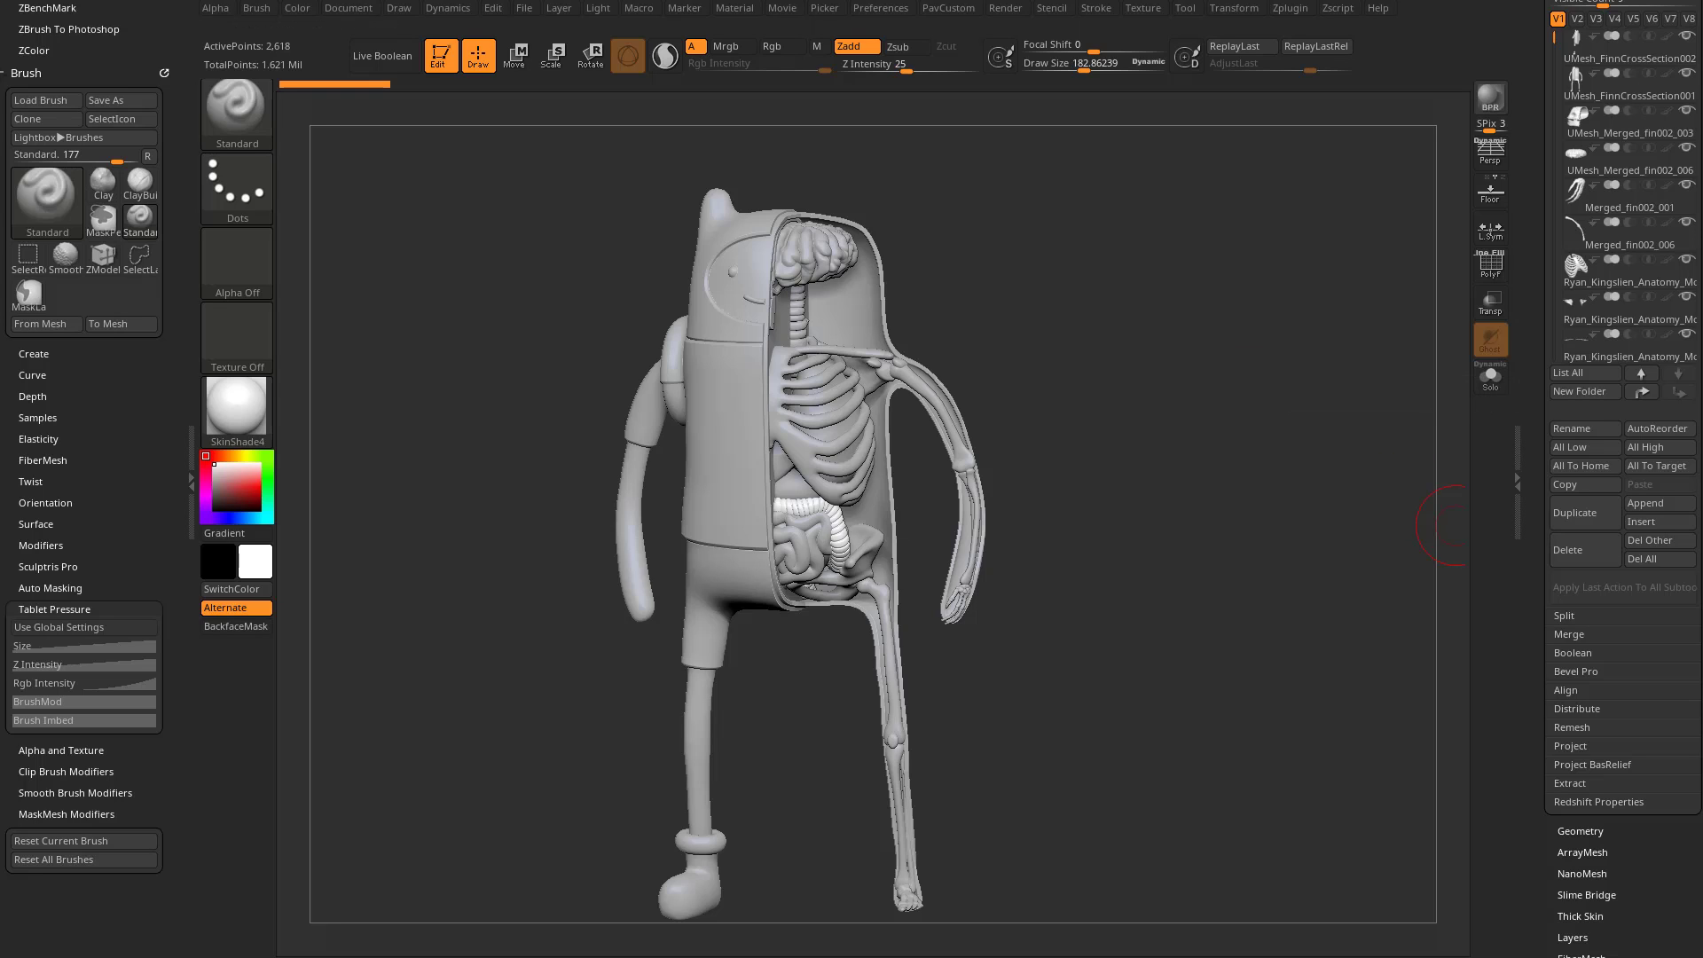
scroll(1623, 585, "down", 3)
scroll(1624, 532, "up", 8)
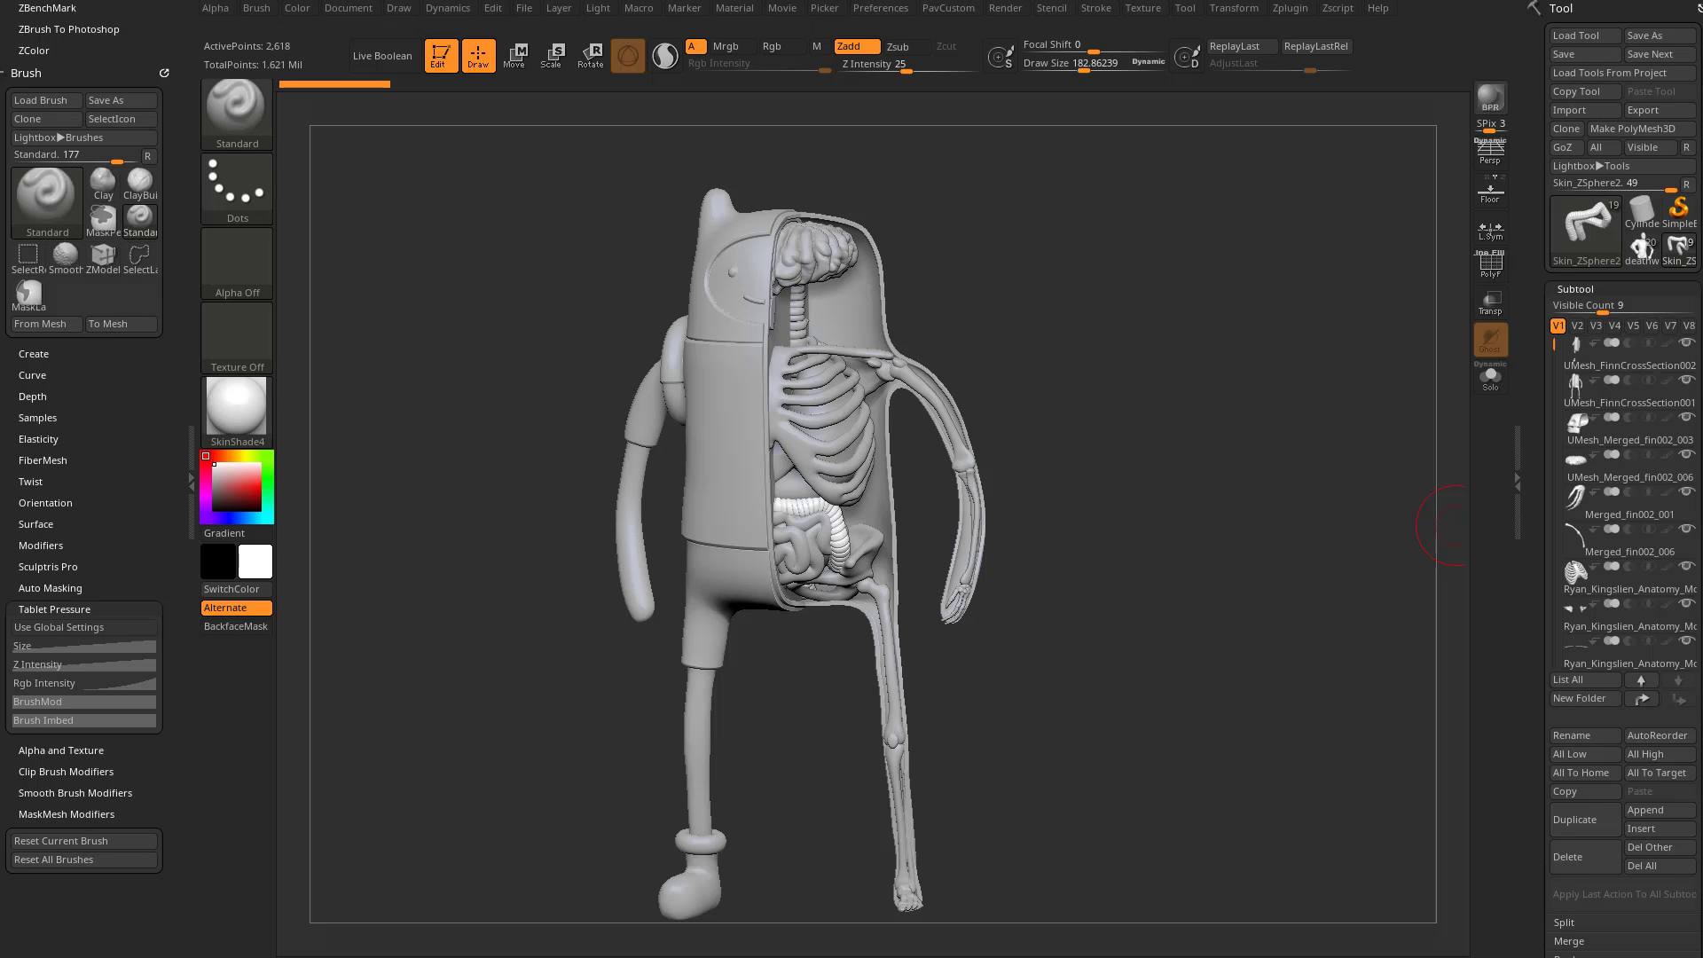
Reduce the draw size to about 116 and make the outer body subtool UMesh_FinnCrossSection002 active
scroll(1623, 532, "down", 12)
key("s")
key("space")
key("bracketleft")
left_click(716, 407, "alt")
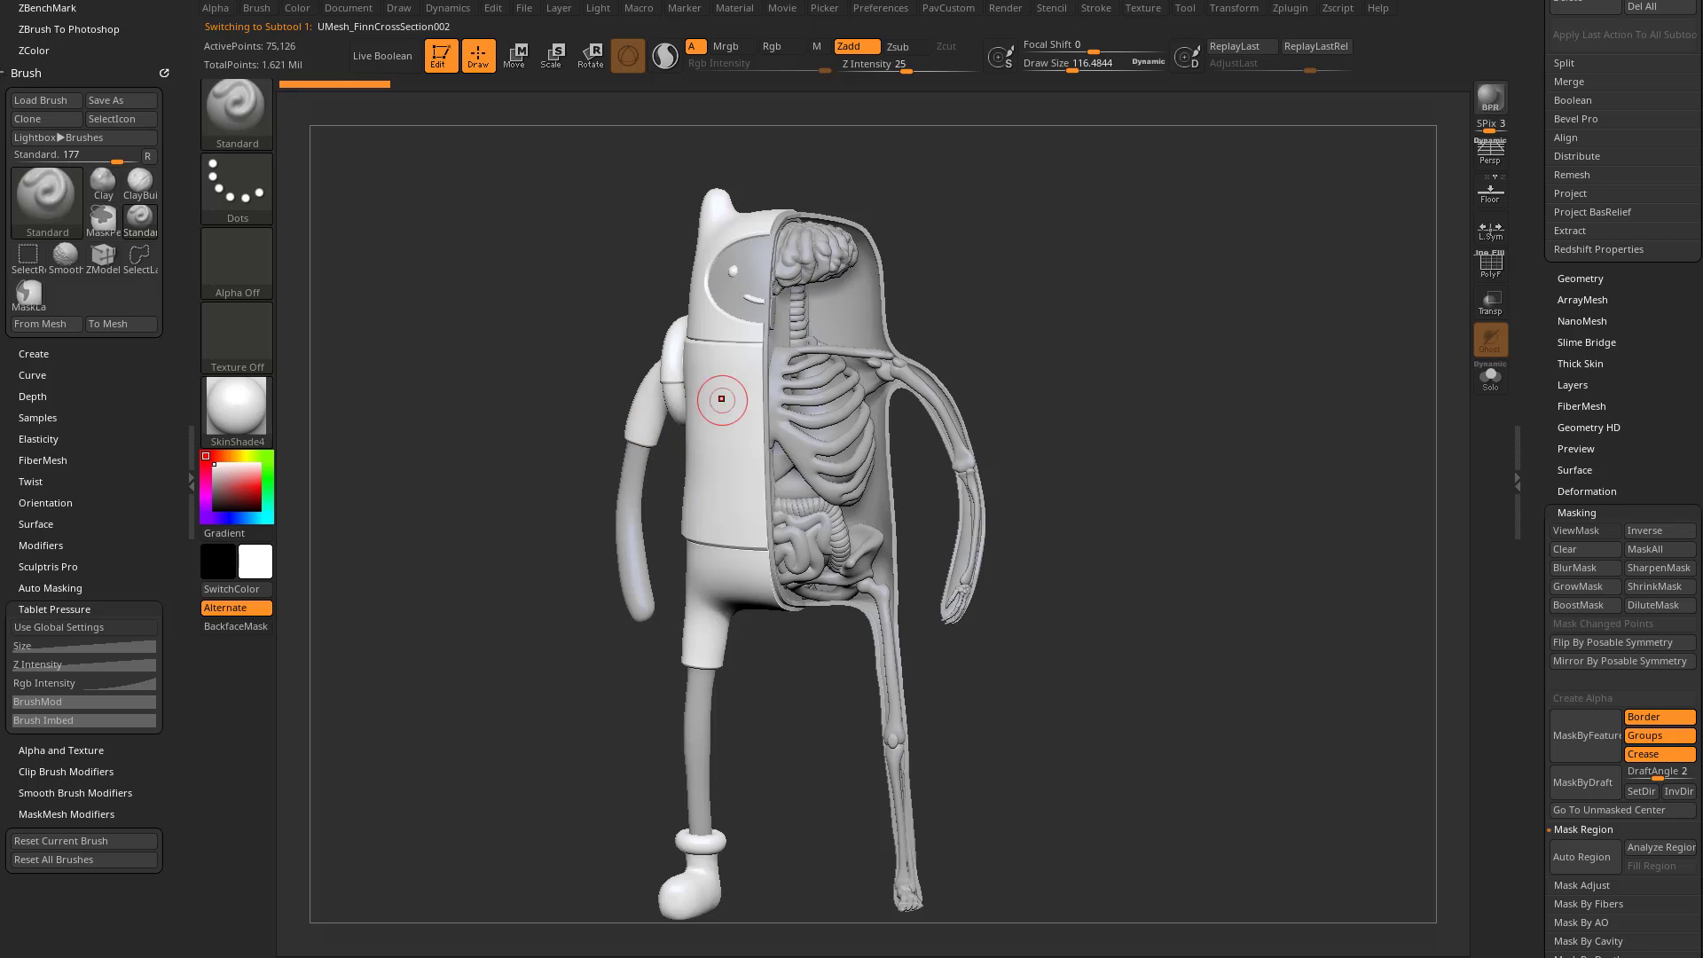
right_click_drag(726, 434, 729, 478, "alt")
mouse_move(729, 478)
right_mouse_down()
mouse_move(812, 412)
mouse_move(1012, 348)
right_mouse_up()
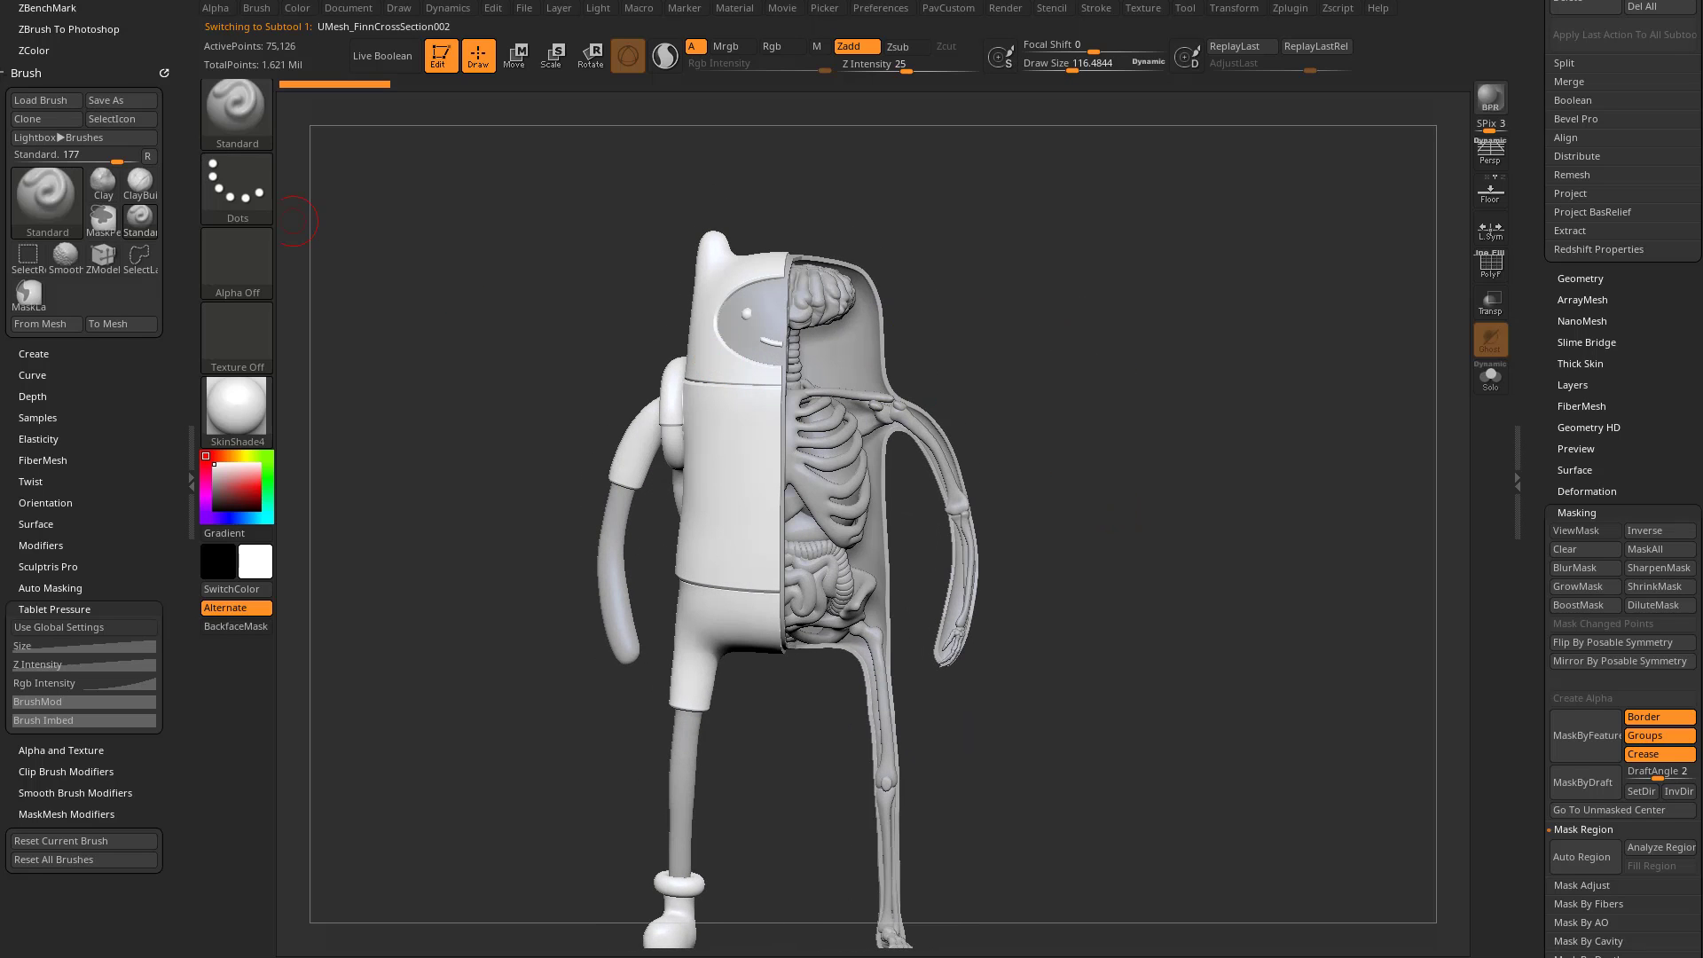
Replace the docked Brush palette with the Color palette
left_click(35, 72)
left_click(164, 8)
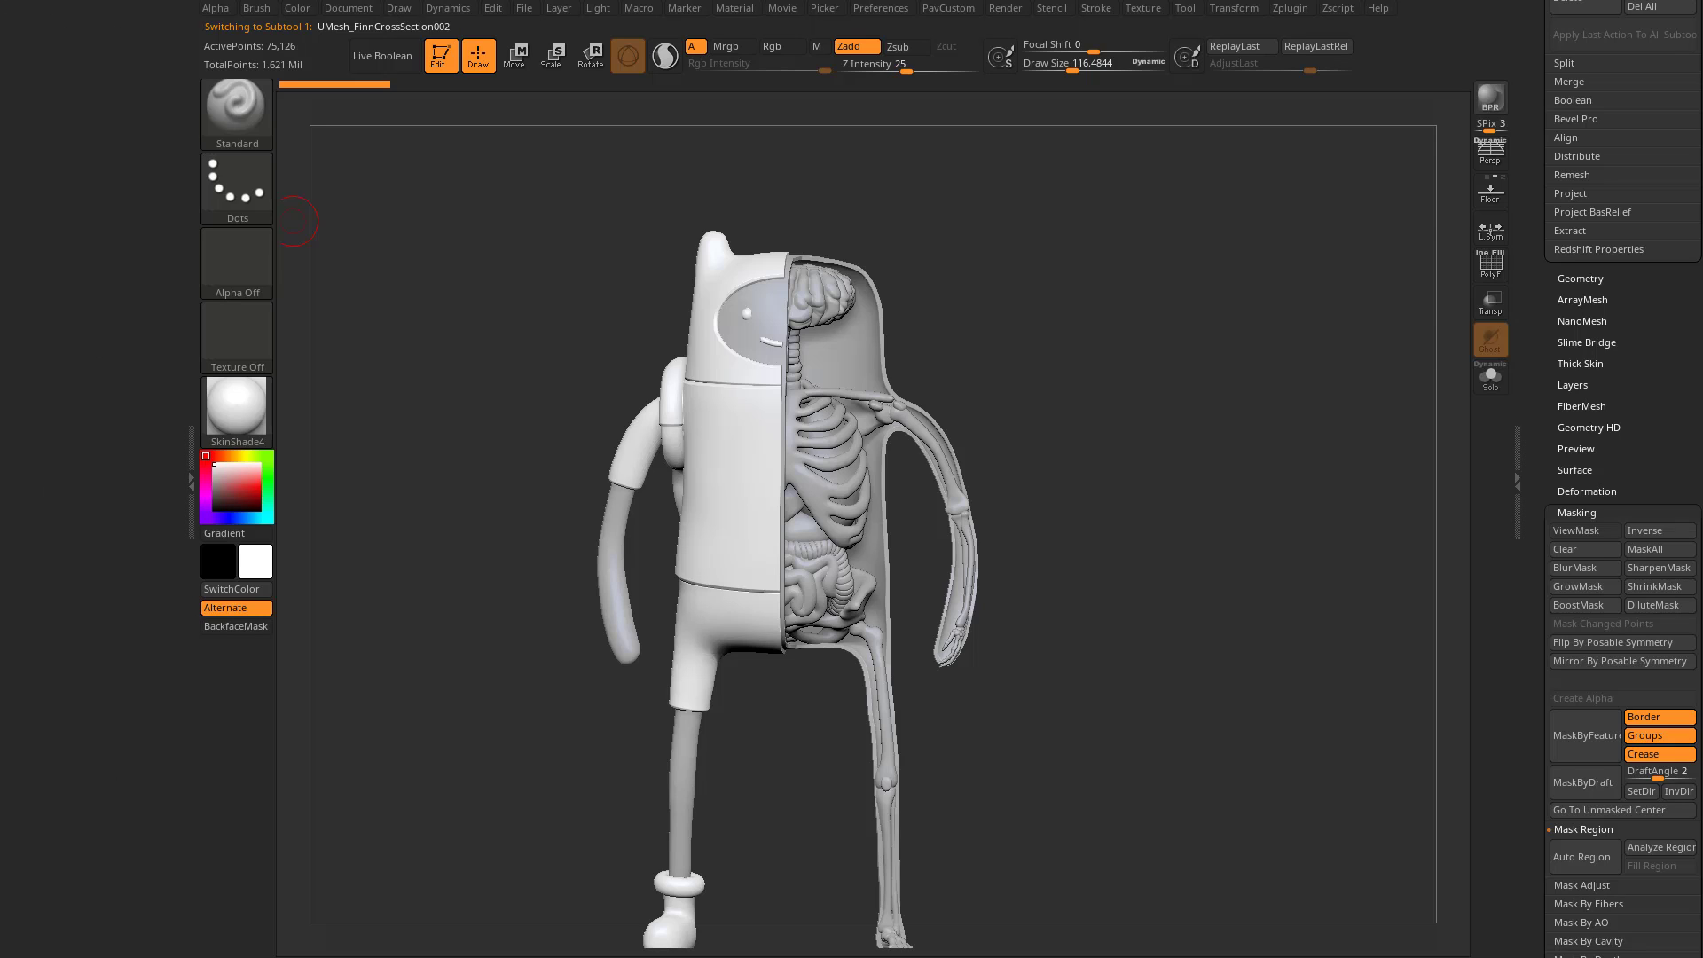
left_click(297, 8)
left_click(466, 8)
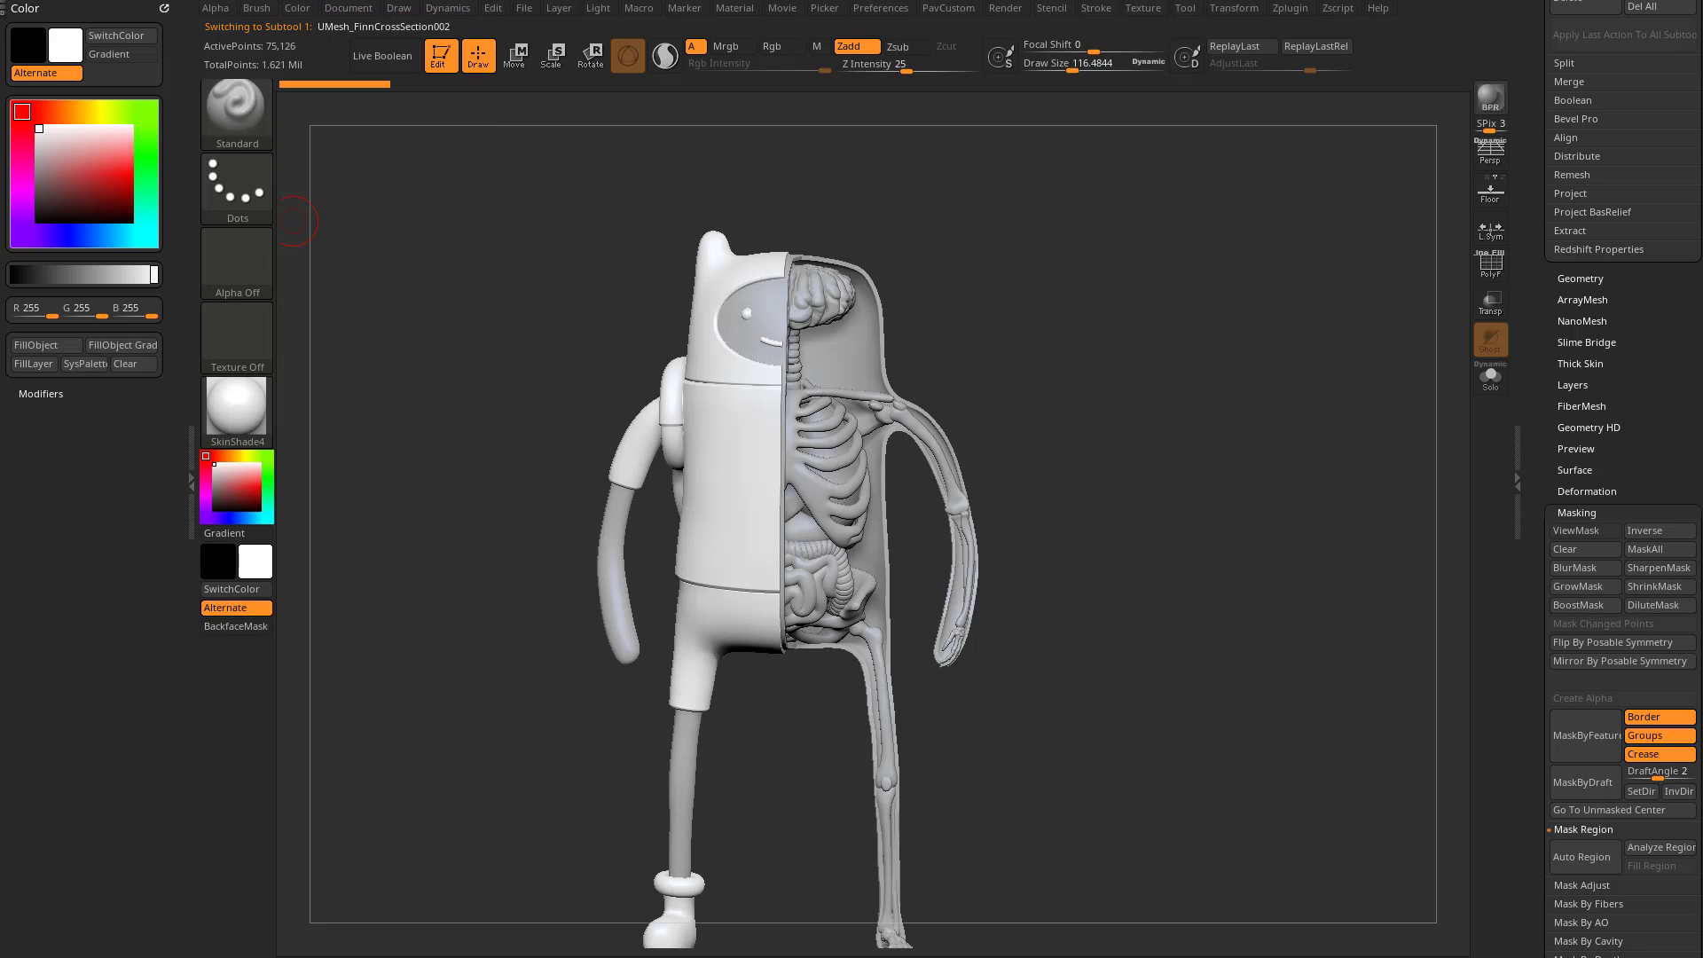
Choose a red of R 207, G 0, B 0, enable Mrgb, and fill the active body subtool with it
left_click_drag(120, 180, 131, 183)
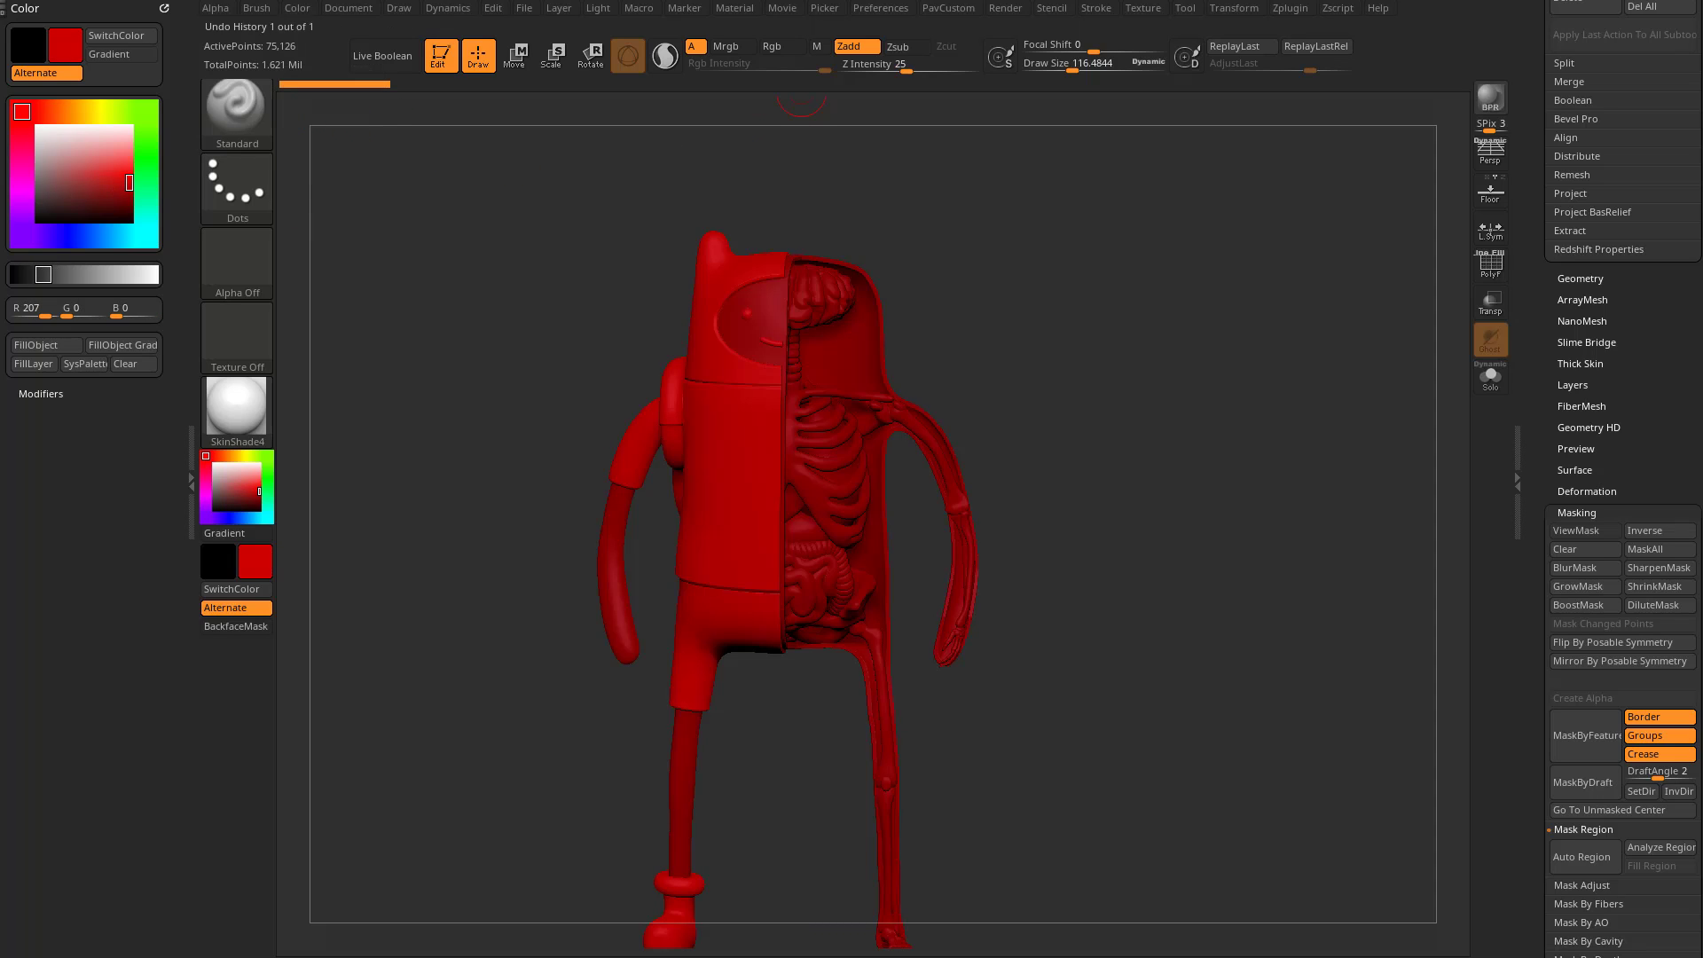
left_click(726, 47)
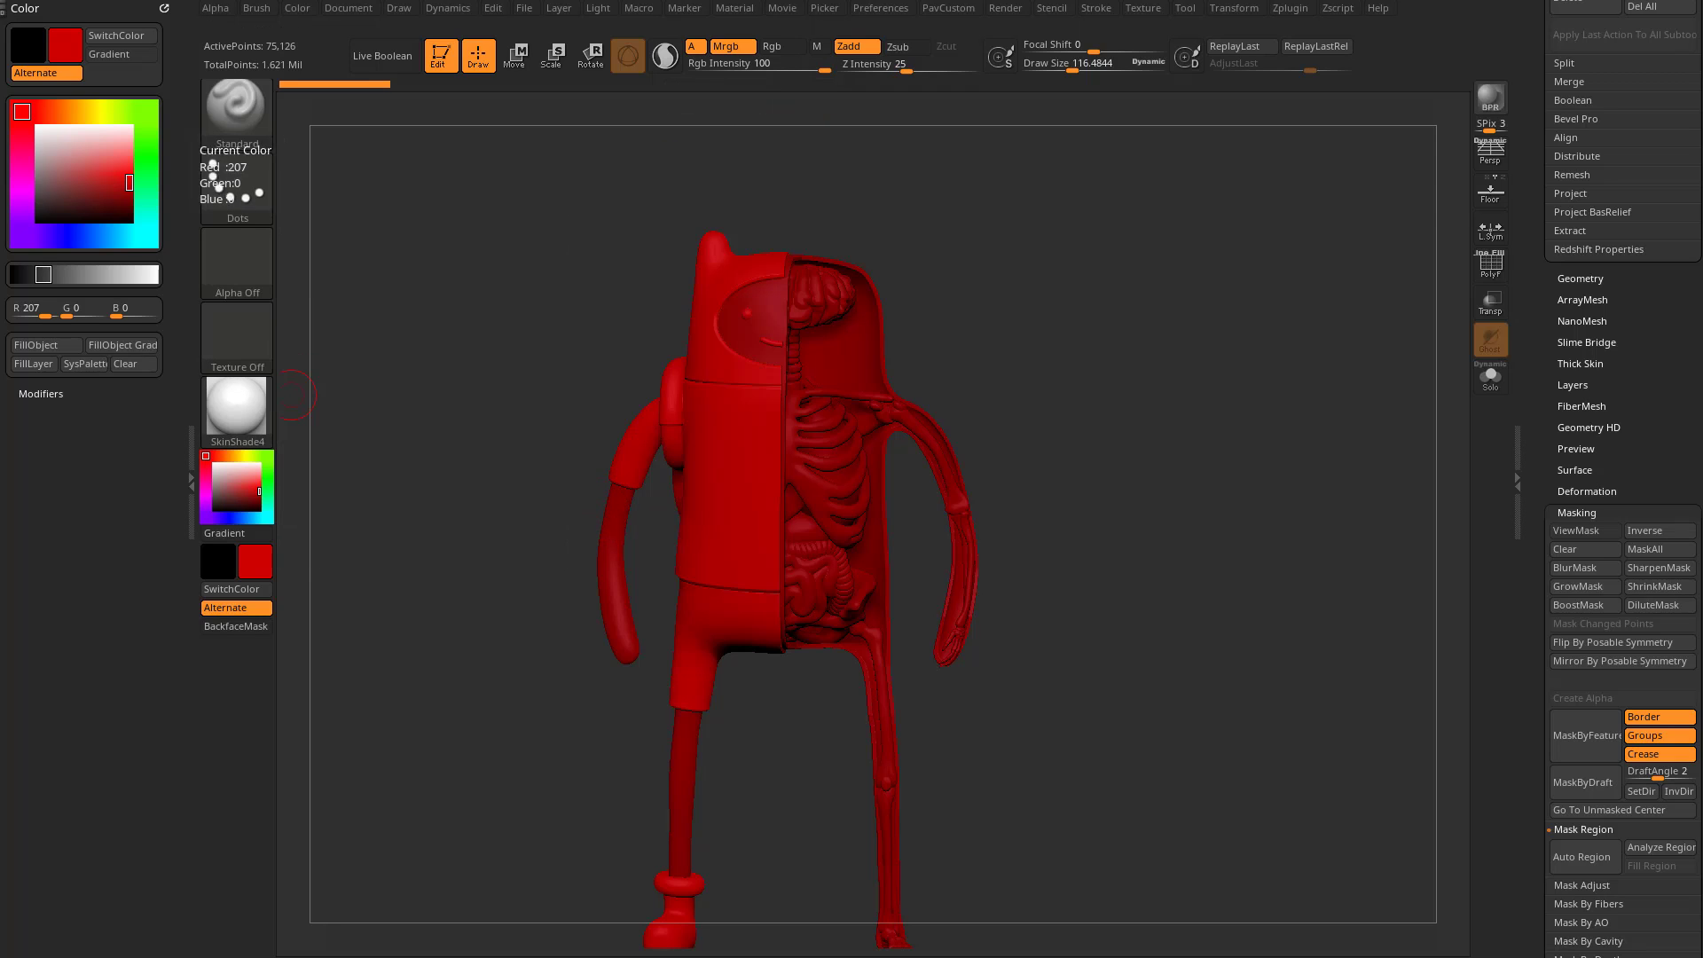
left_click(46, 345)
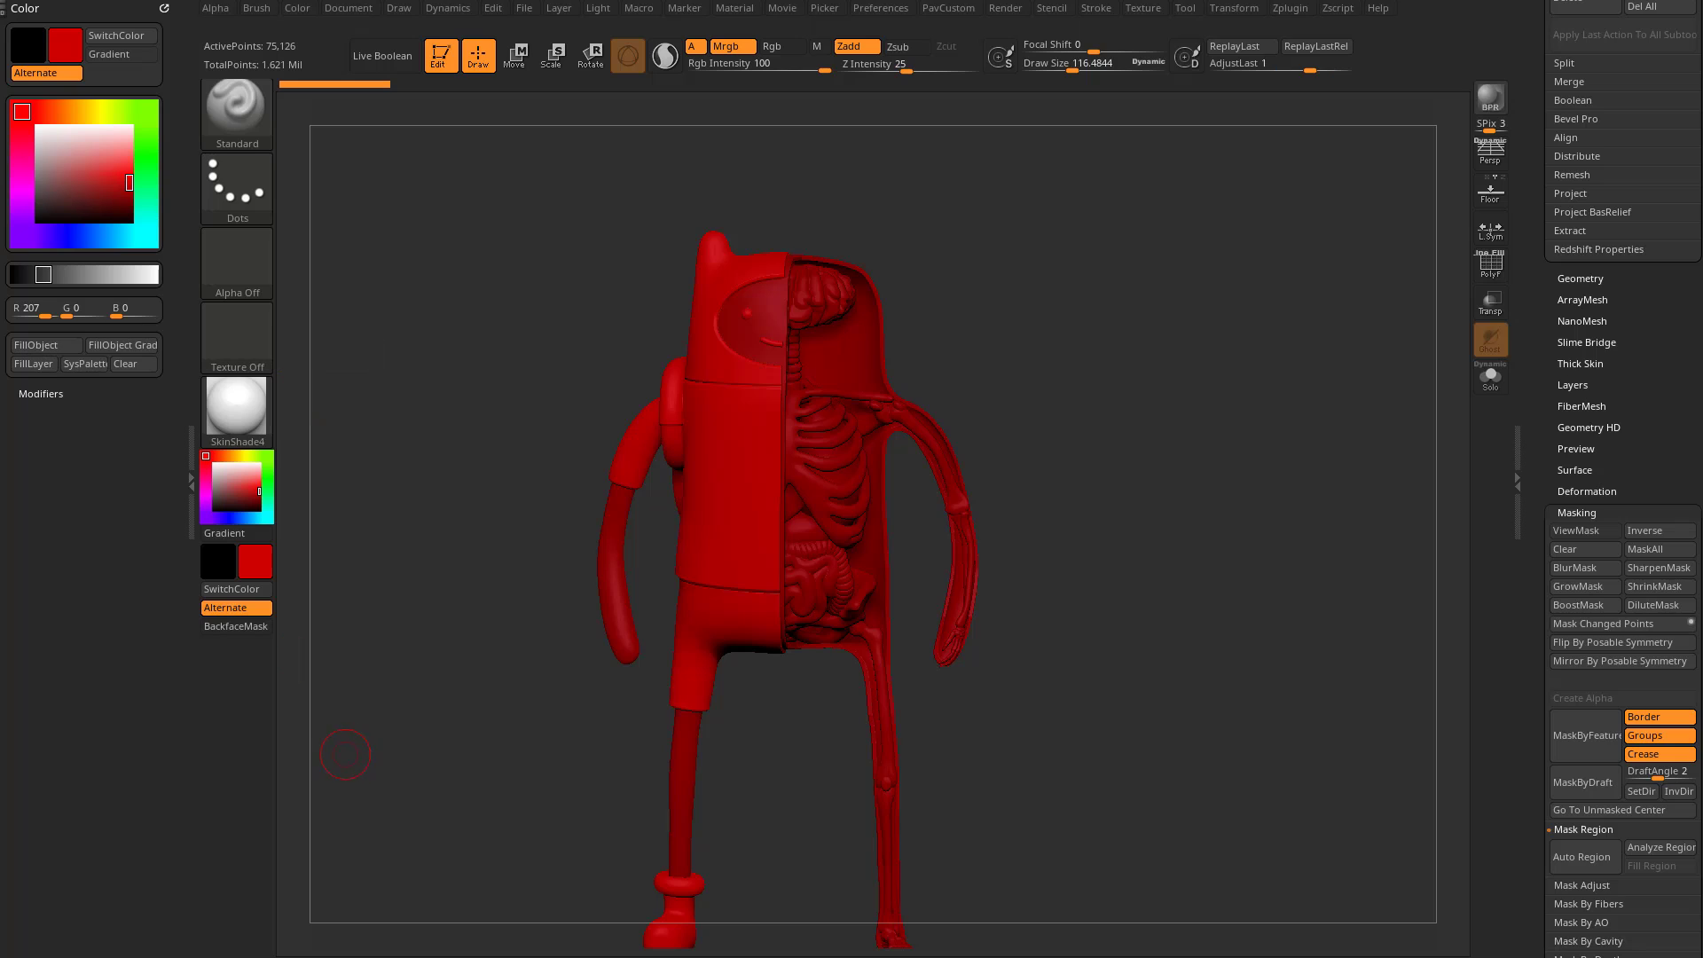
left_click_drag(347, 750, 1076, 383)
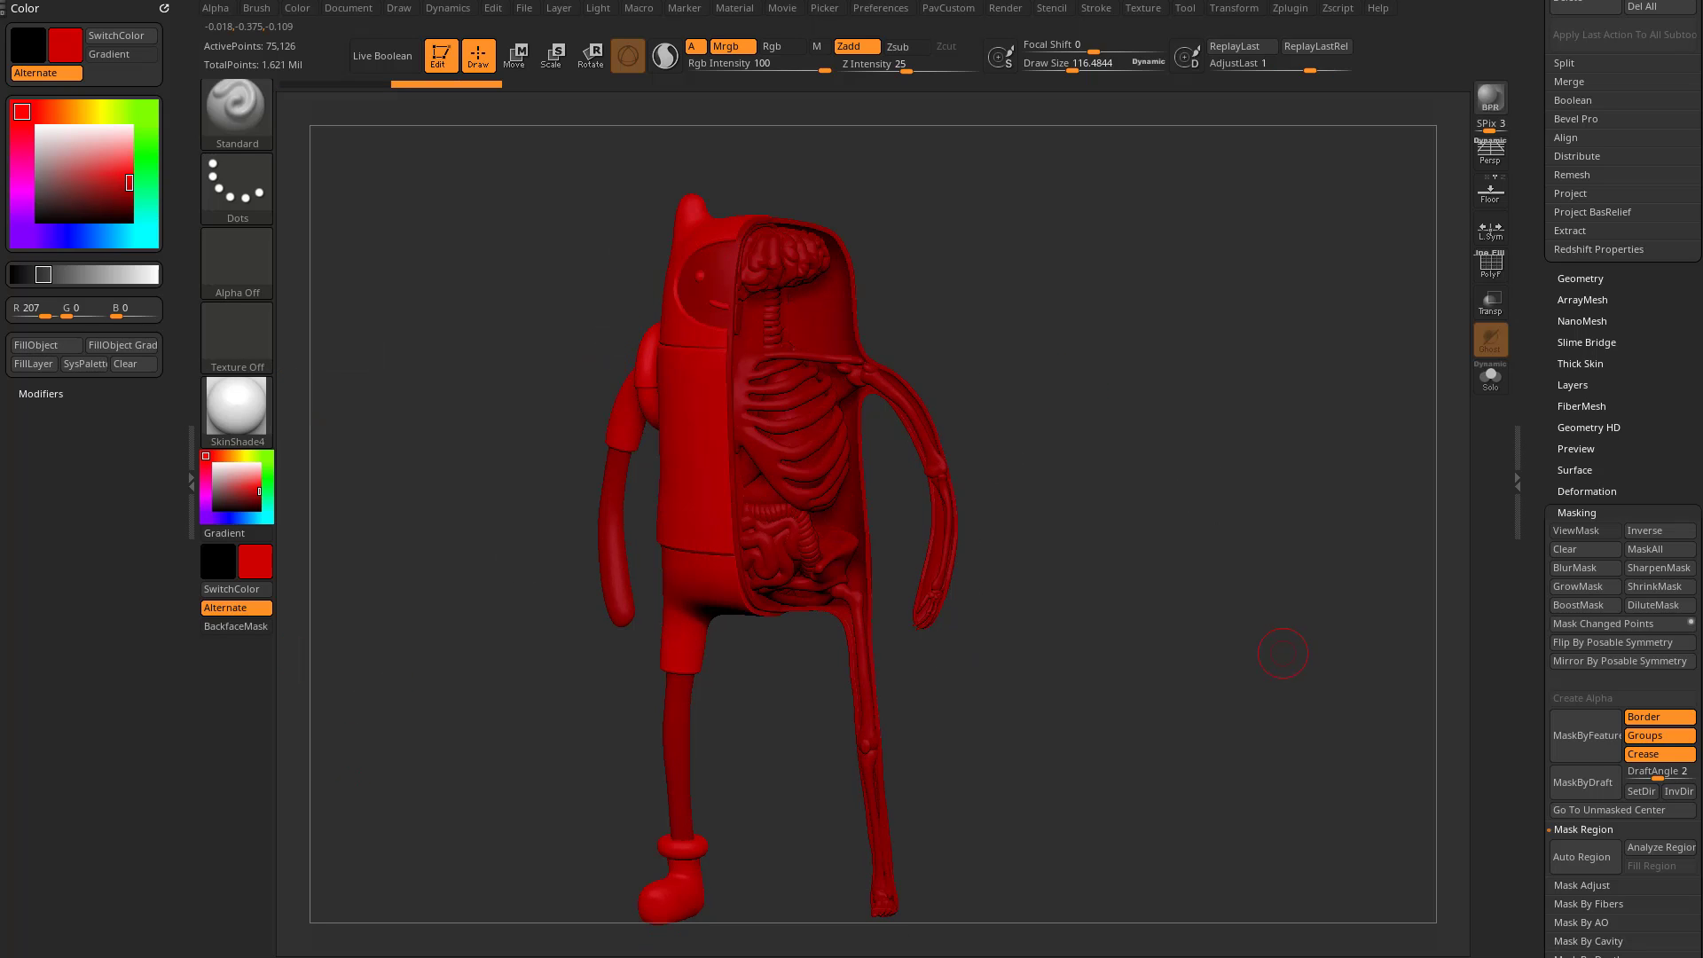
Undo the red fill on the body subtool
scroll(1624, 266, "up", 5)
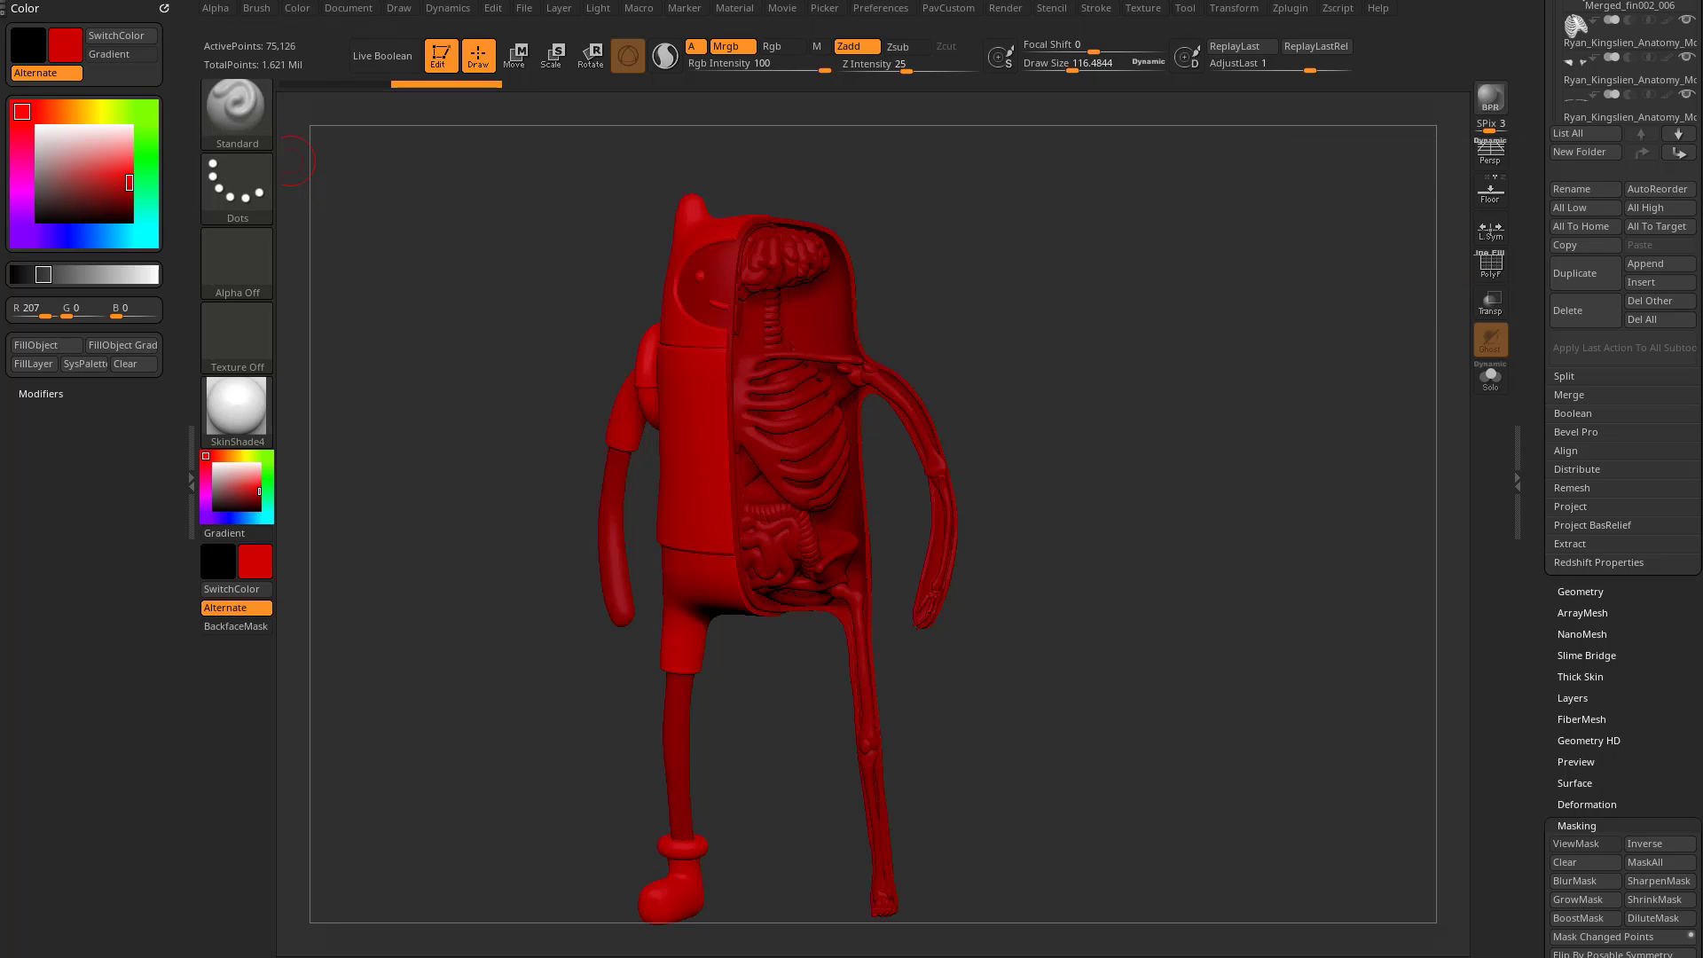
scroll(1623, 266, "up", 9)
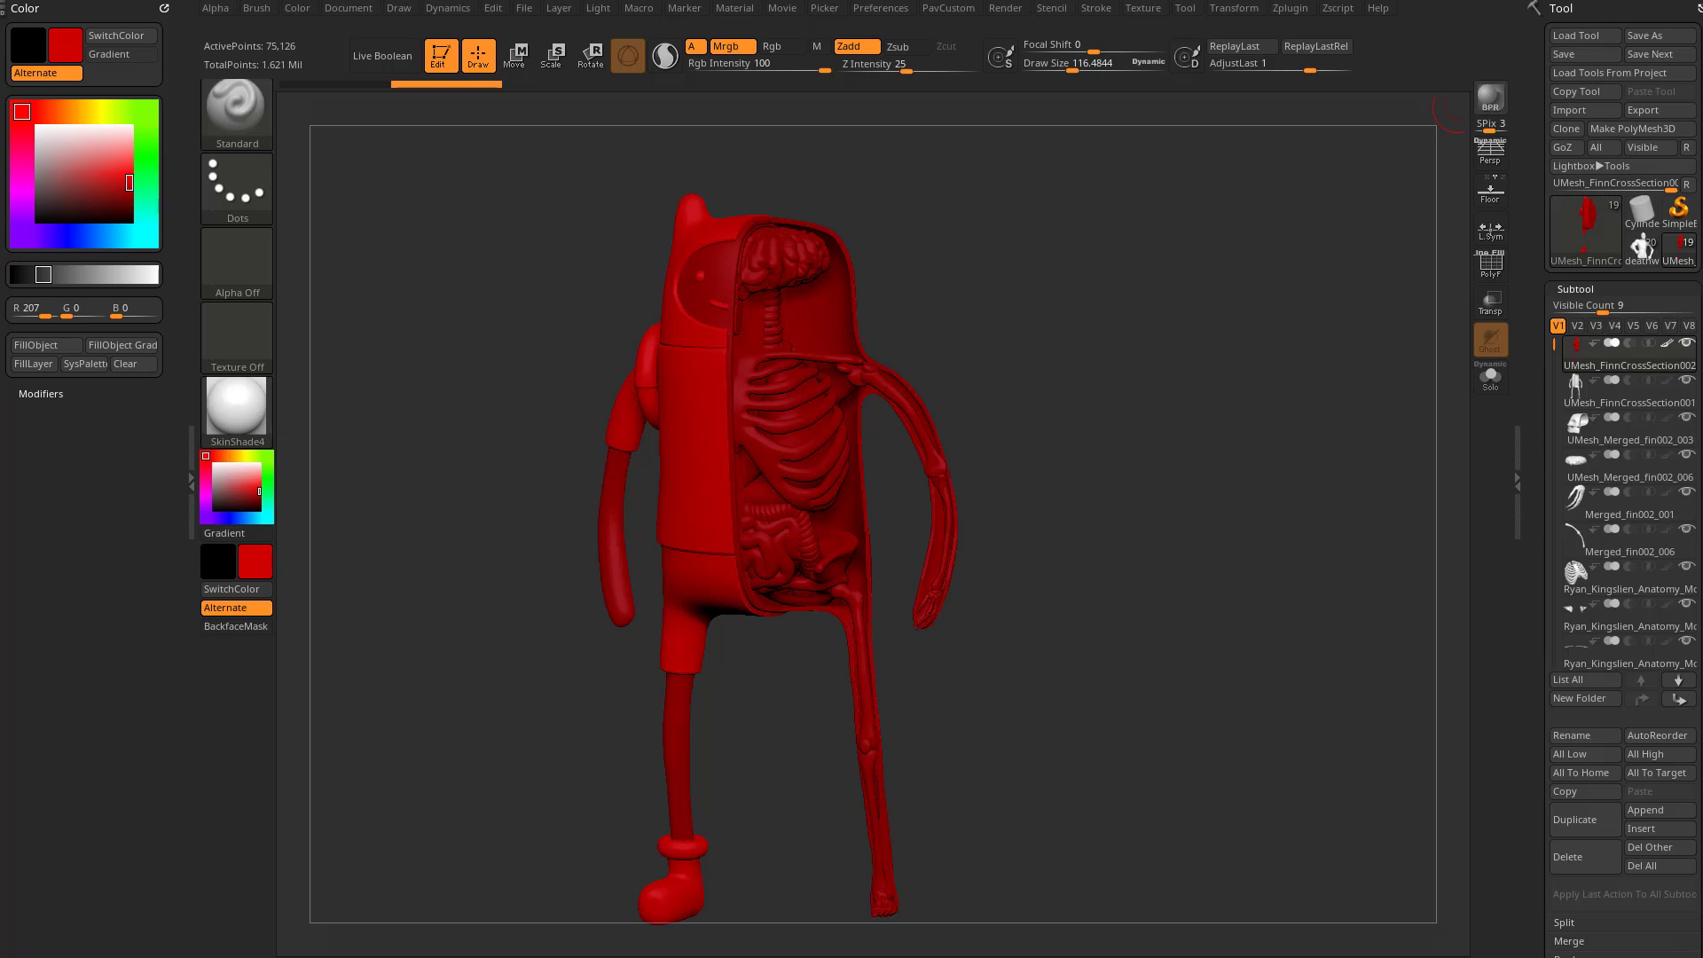
scroll(1455, 377, "down", 11)
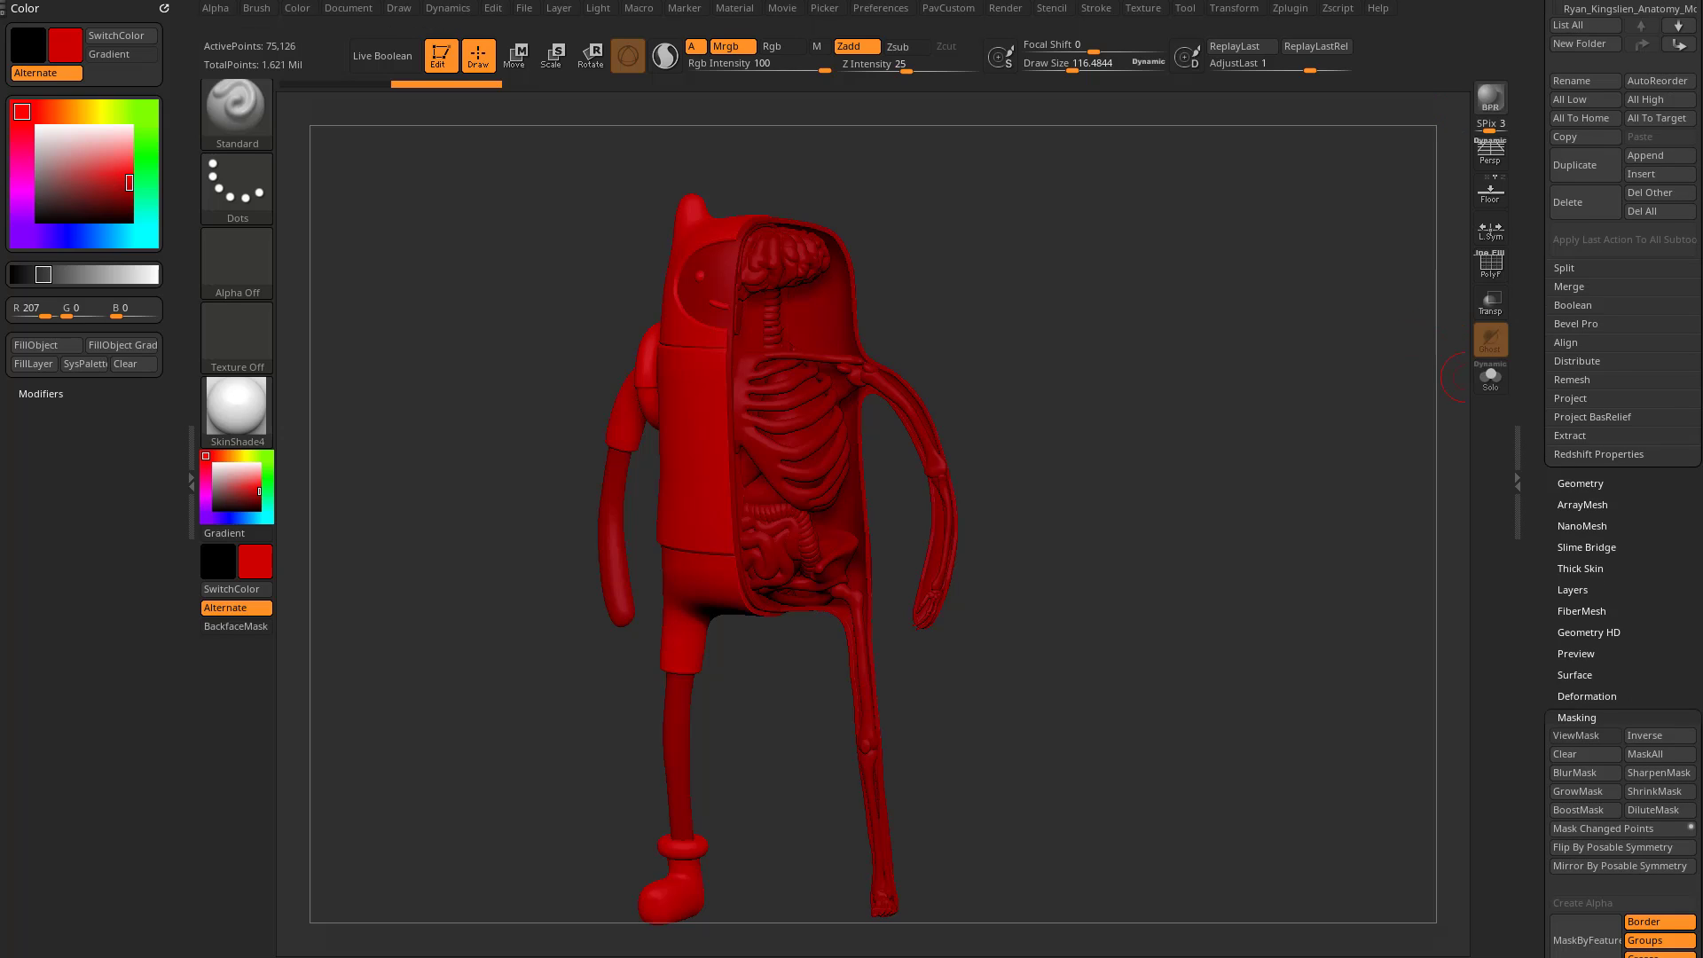
scroll(1456, 377, "down", 1)
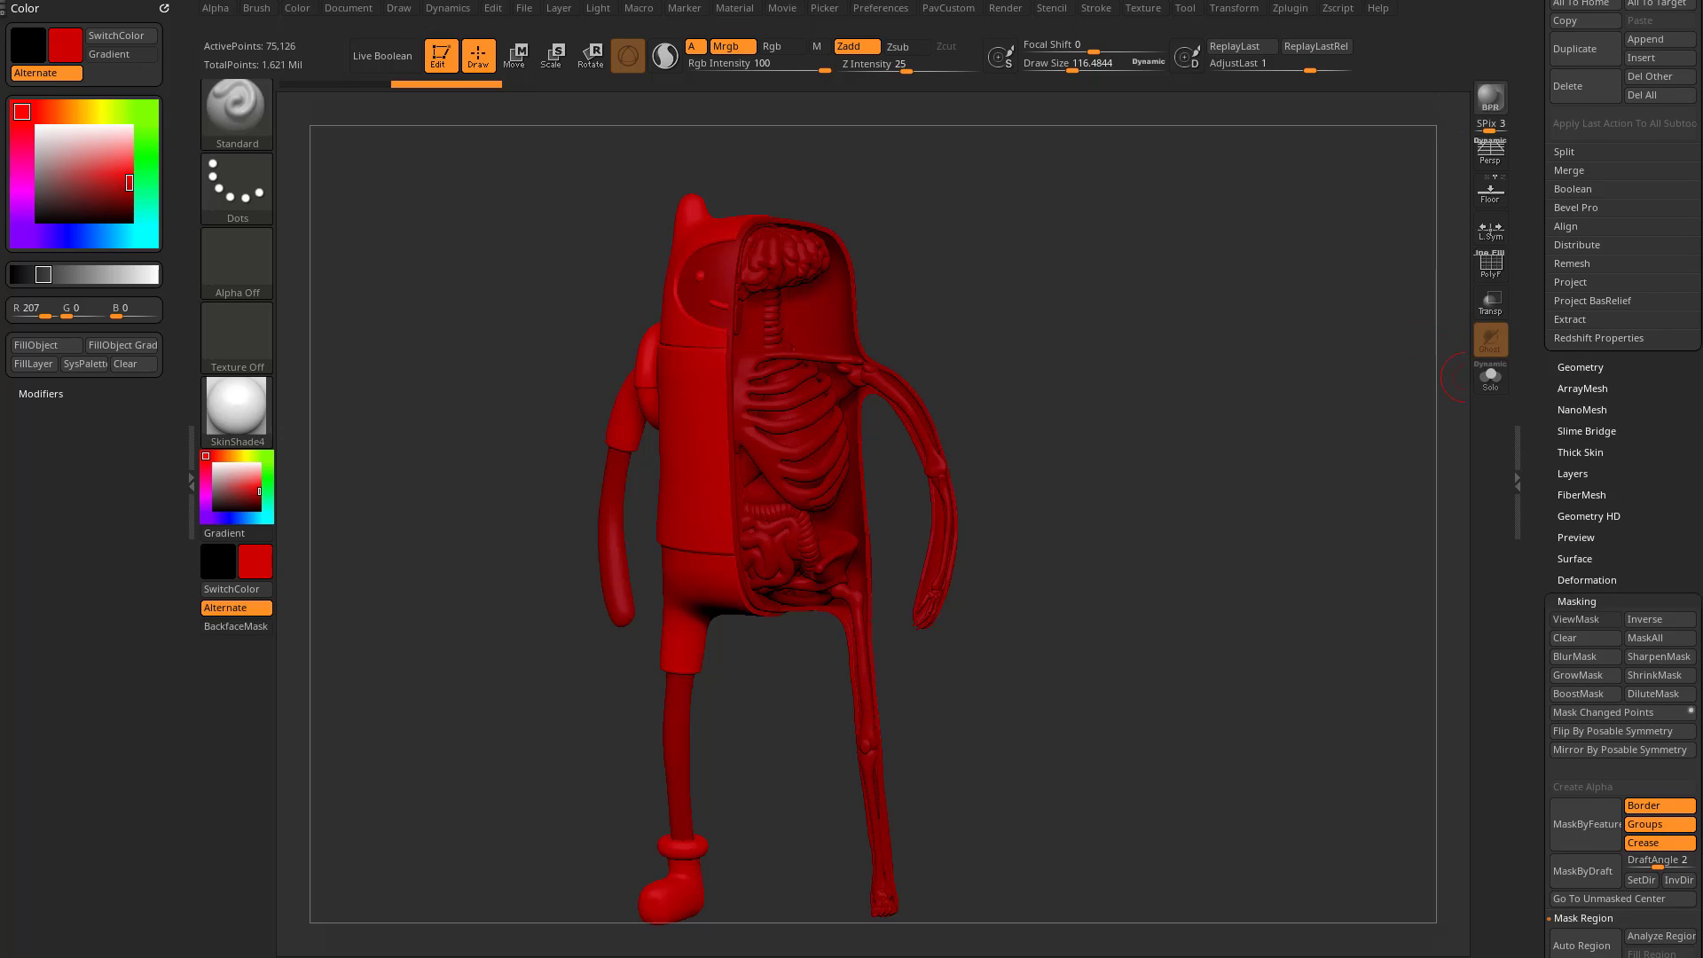
scroll(1623, 377, "up", 1)
left_click_drag(1237, 391, 1371, 392)
key("ctrl+z")
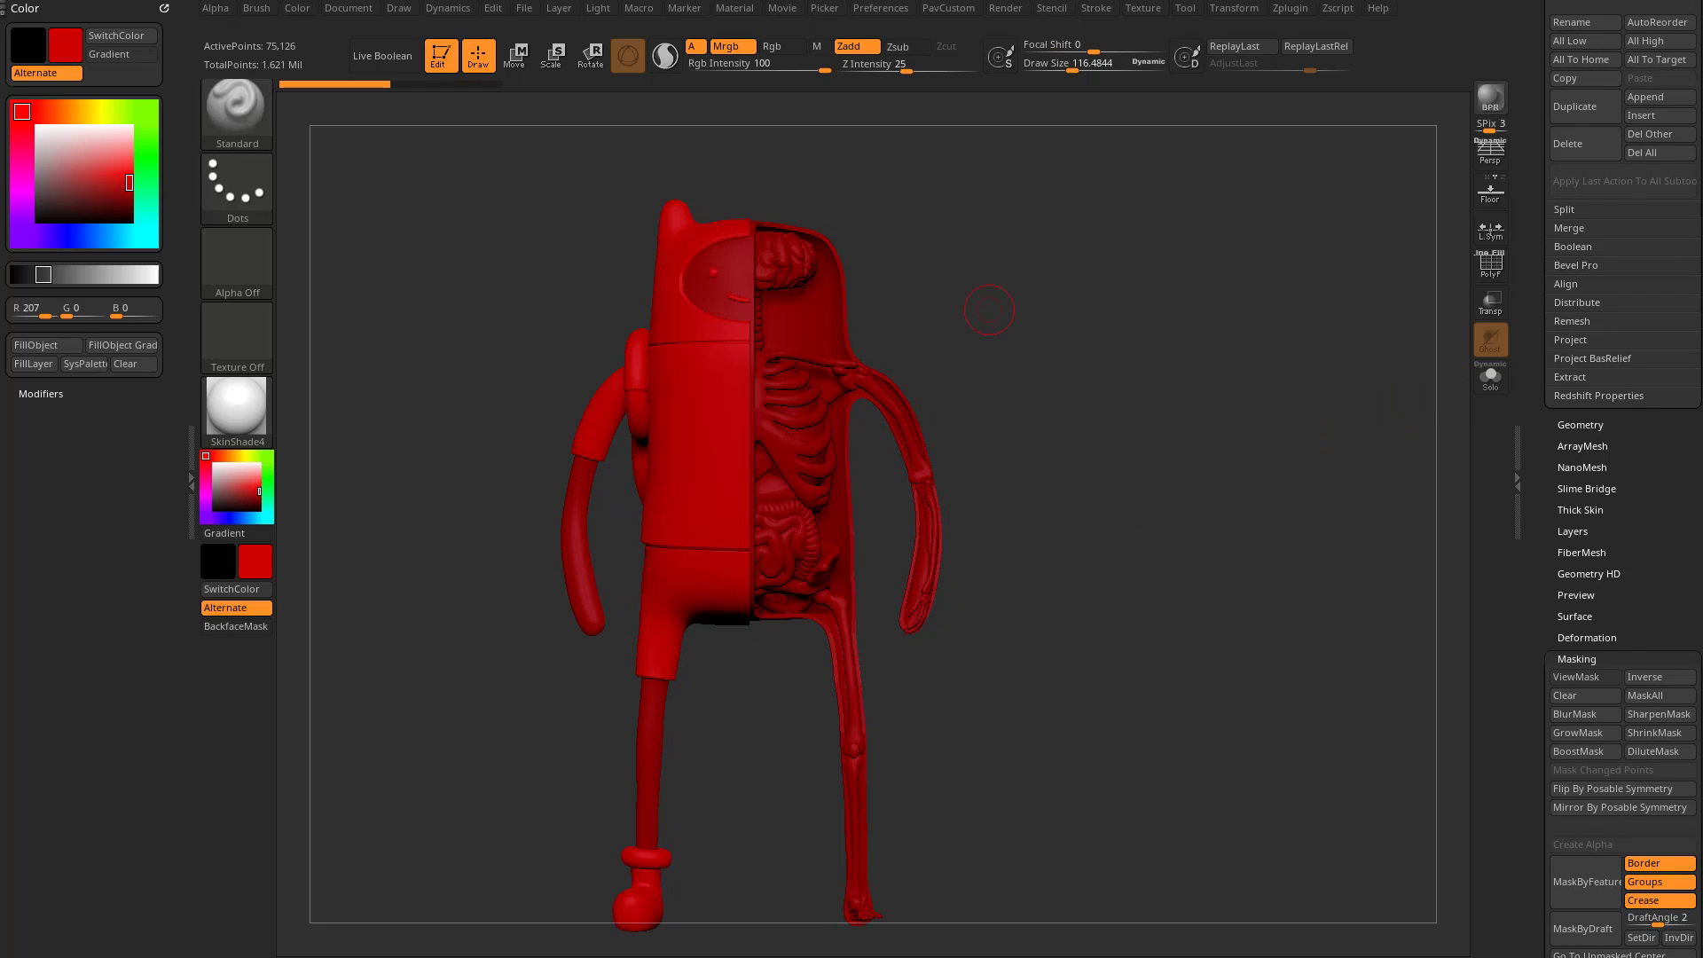
left_click_drag(1015, 313, 896, 326)
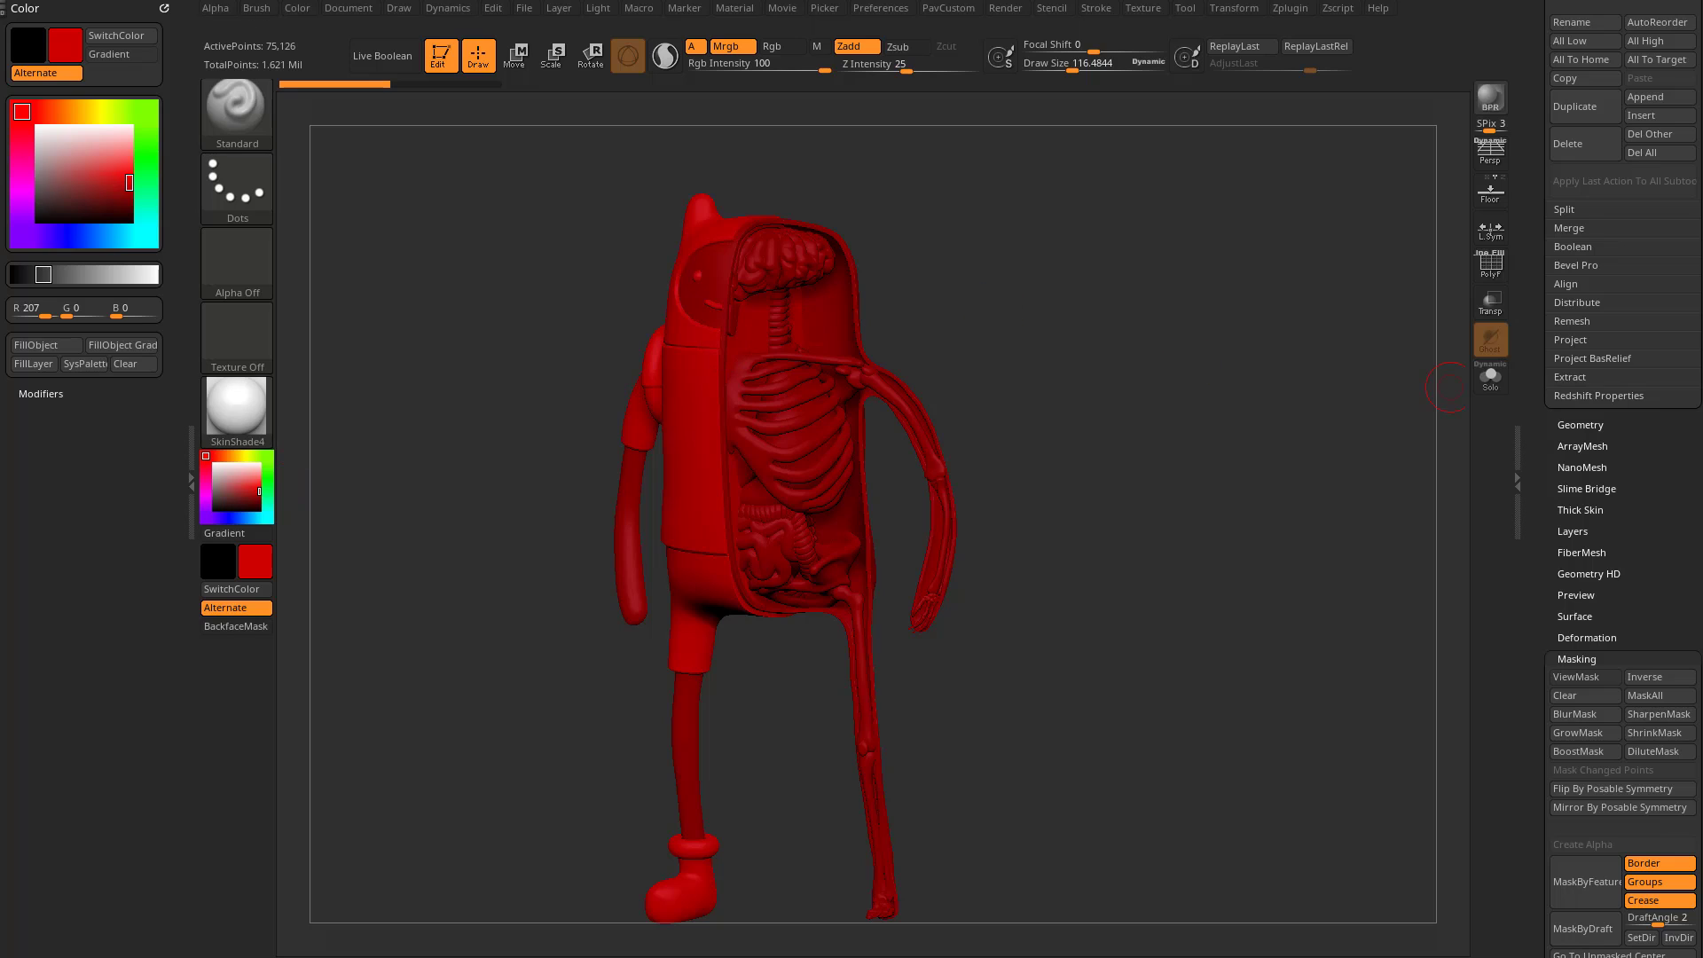
Collapse the Masking section and expand the active subtool's Polypaint settings
left_click_drag(1620, 659, 1620, 492)
left_click(1578, 492, "shift")
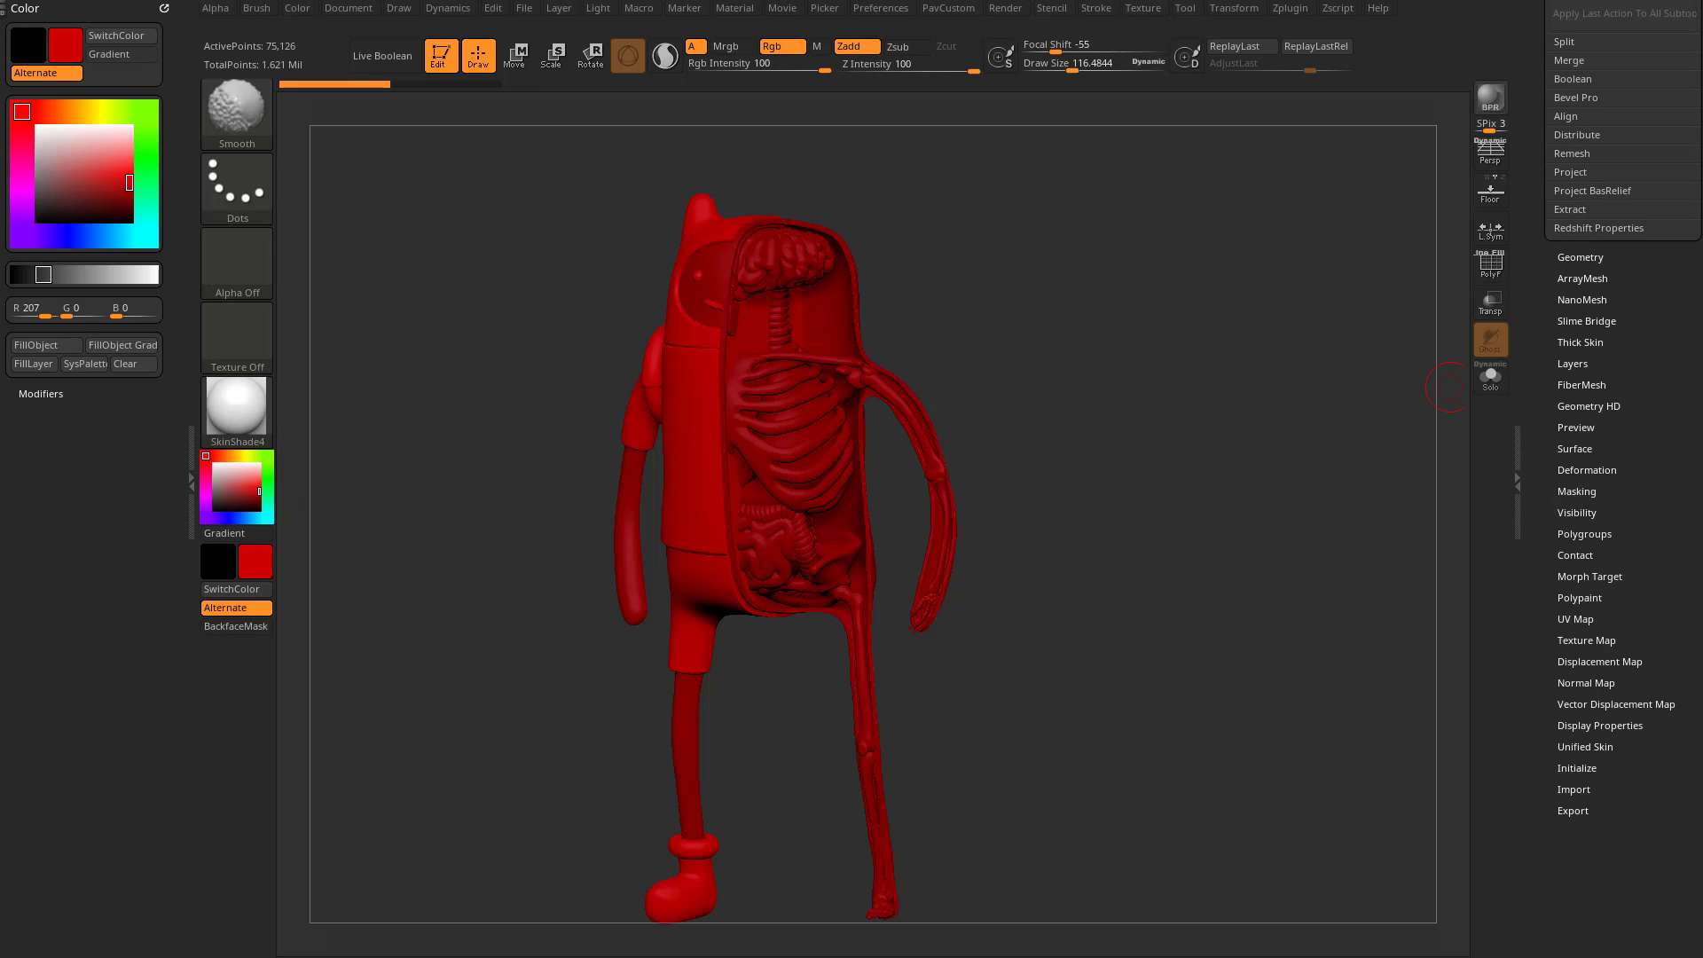
left_click(1580, 598)
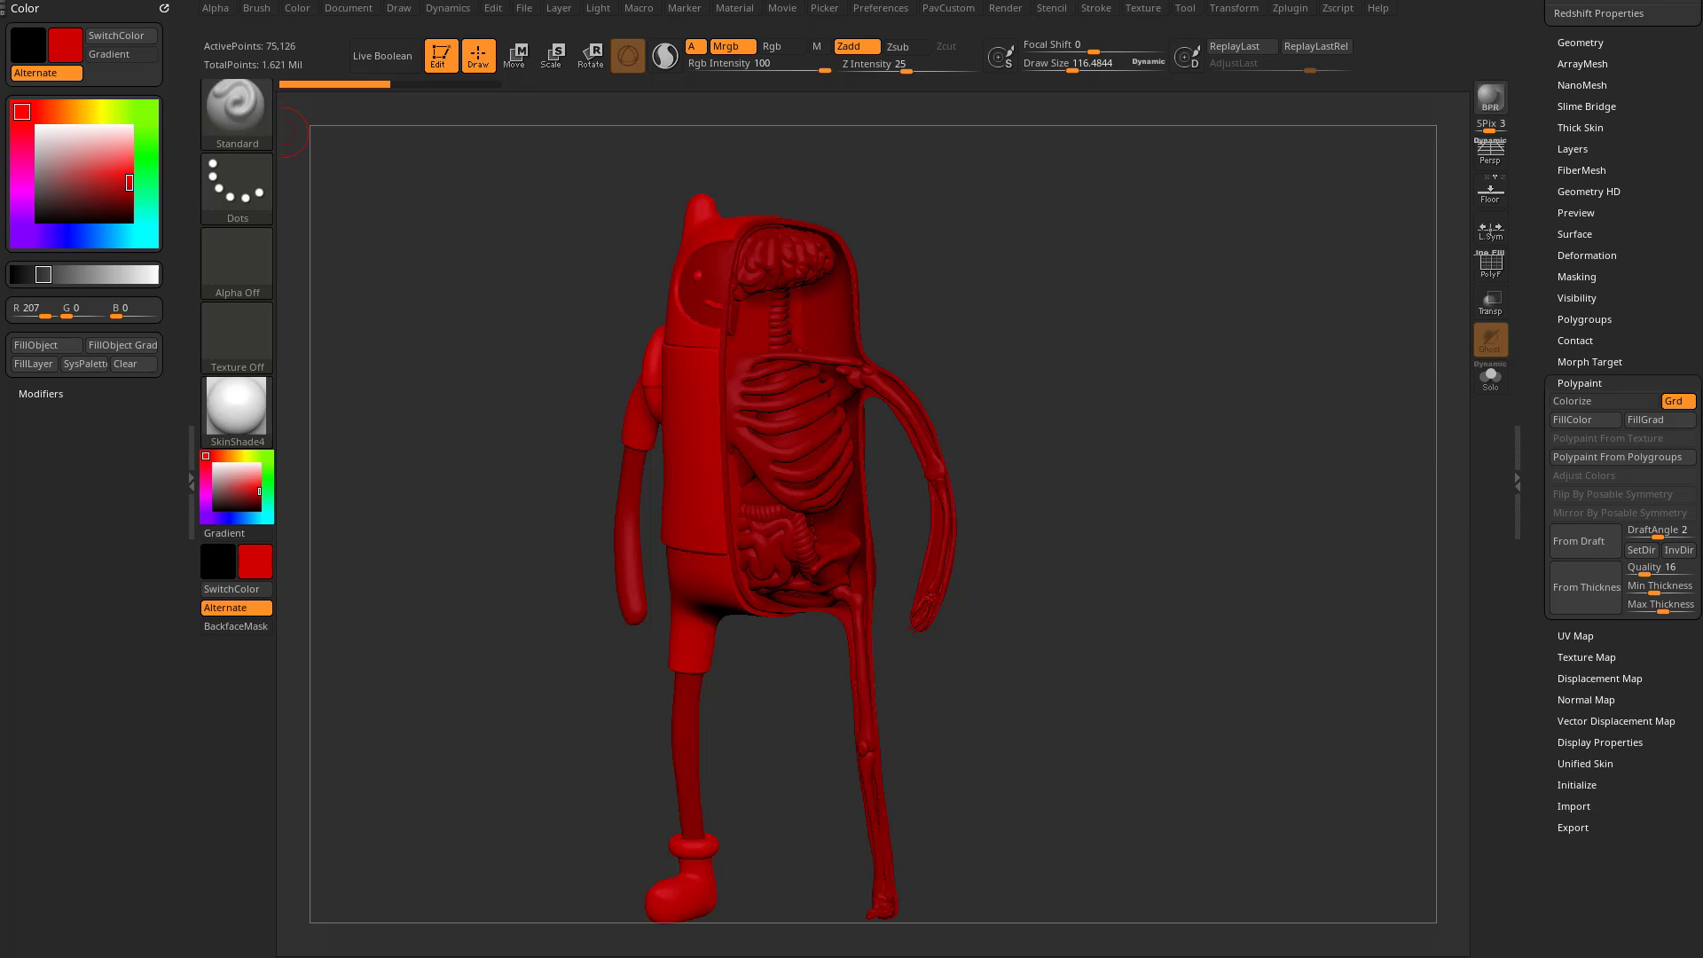
left_click_drag(1536, 346, 1536, 843)
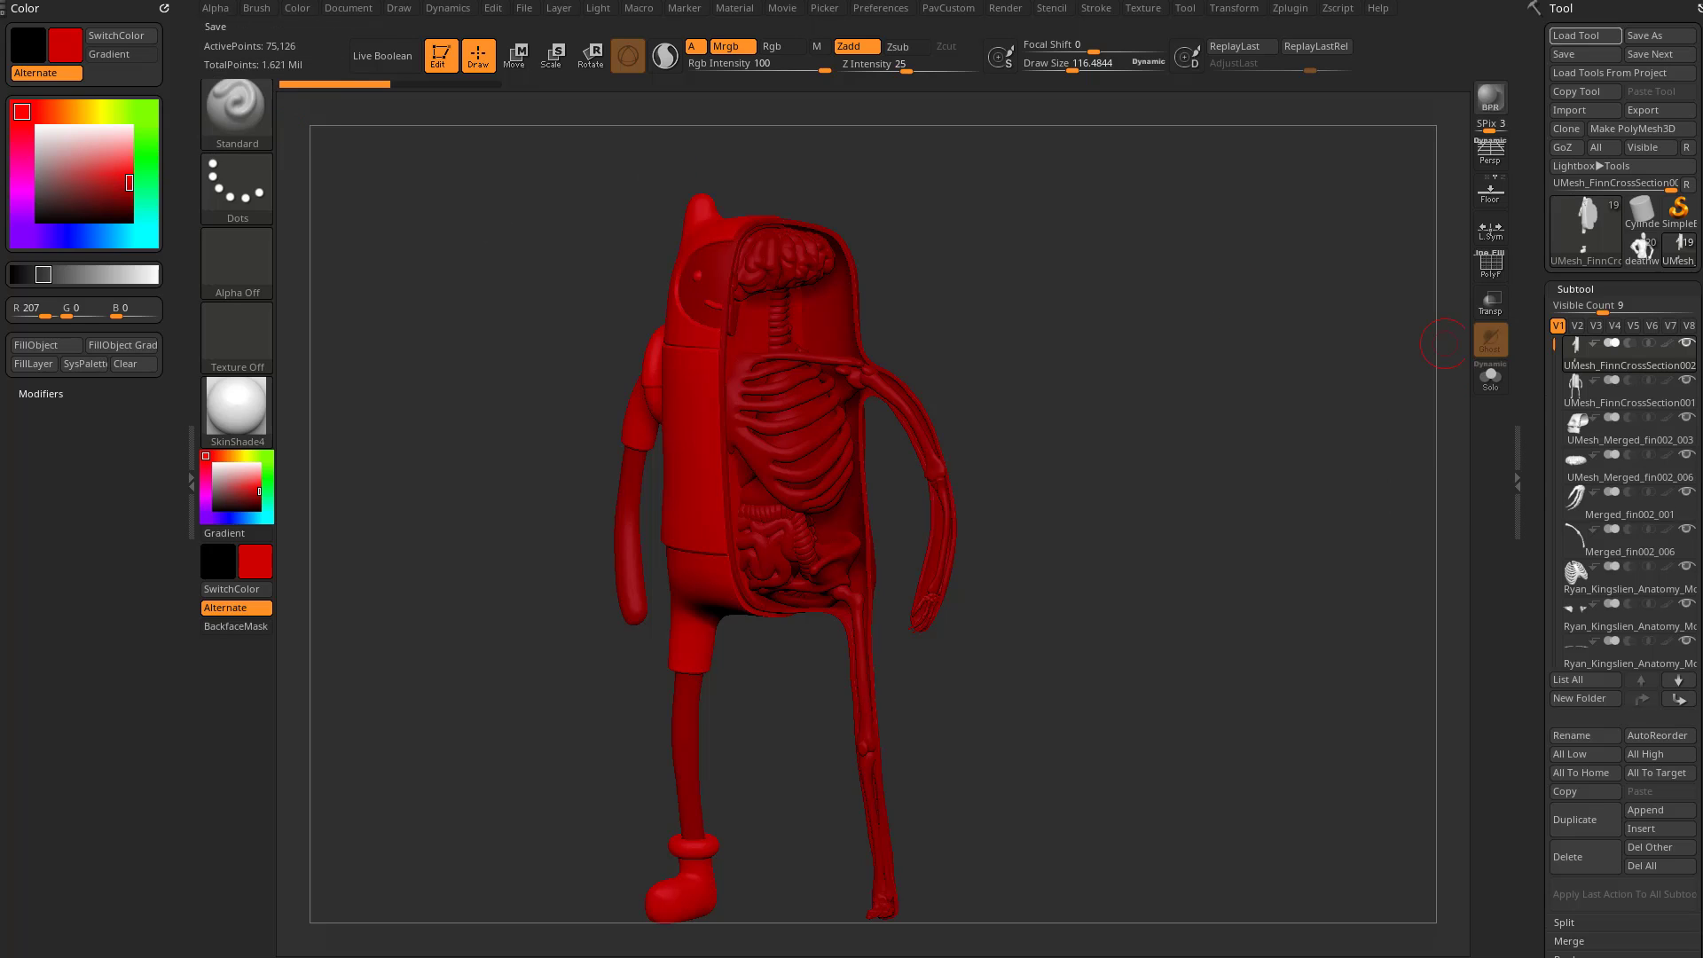
left_click_drag(1536, 754, 1536, 142)
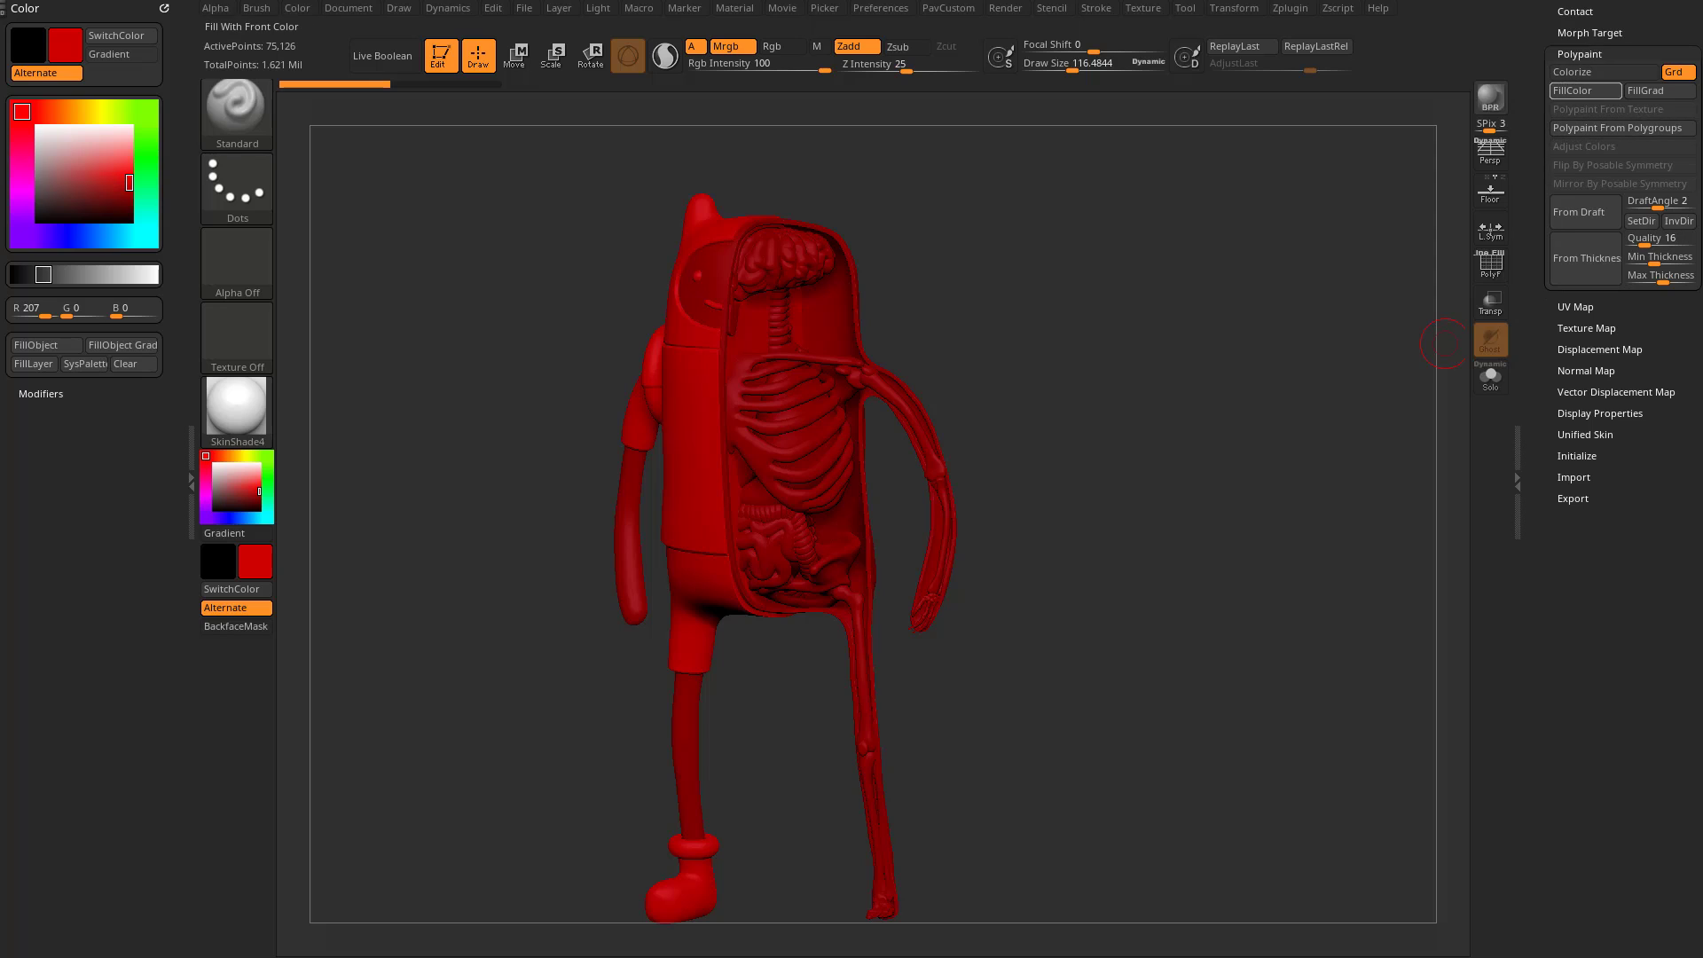
Set the color to a brighter red of R 250, G 0, B 0 and turn on Colorize for the body subtool
mouse_move(255, 475)
left_mouse_down()
mouse_move(229, 487)
mouse_move(260, 487)
left_mouse_up()
scroll(1588, 355, "up", 3)
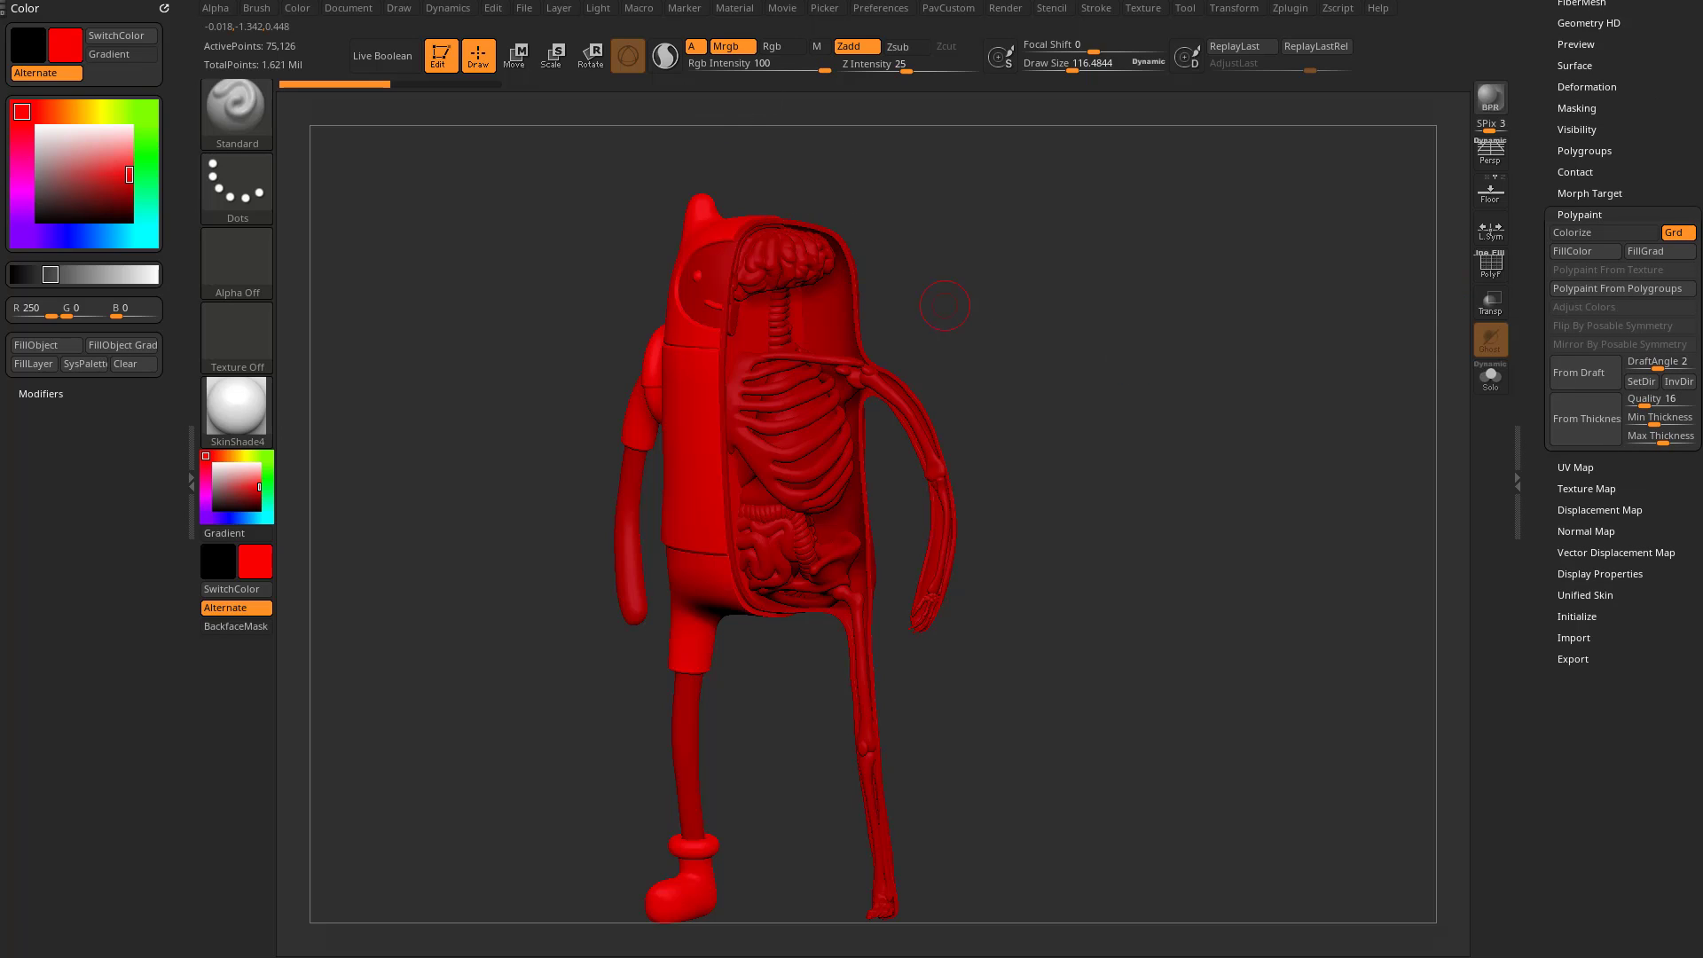
left_click(1588, 233)
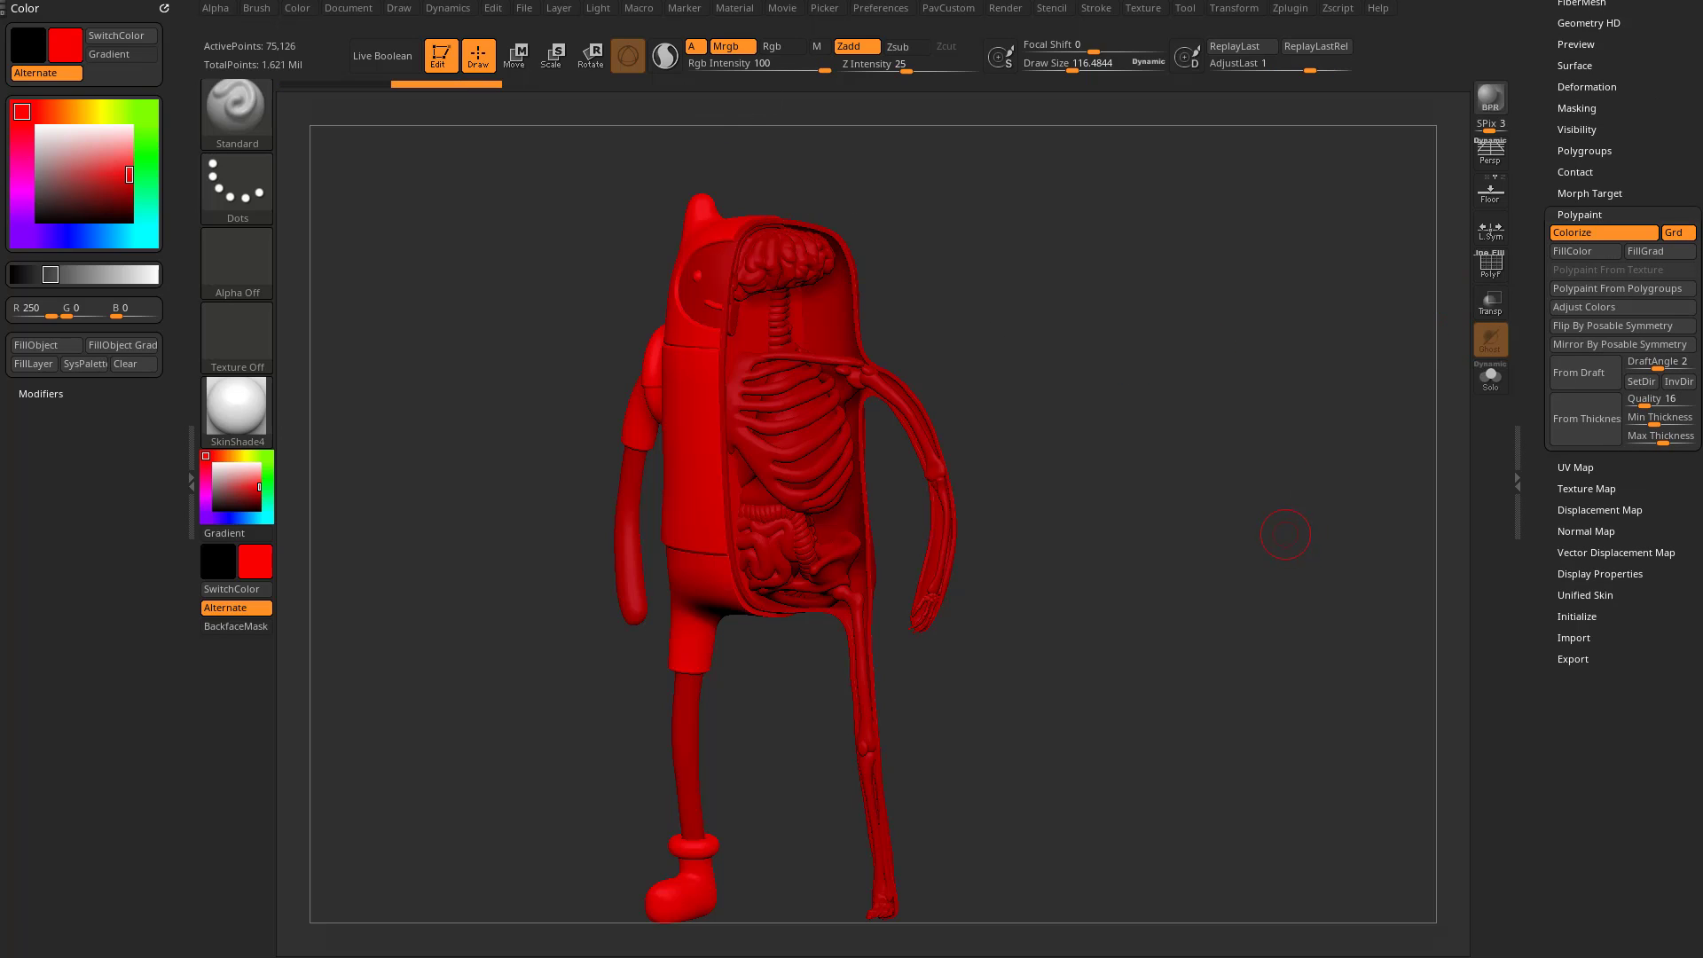
Apply the last action to all visible subtools and accept repeating it
scroll(1624, 497, "up", 15)
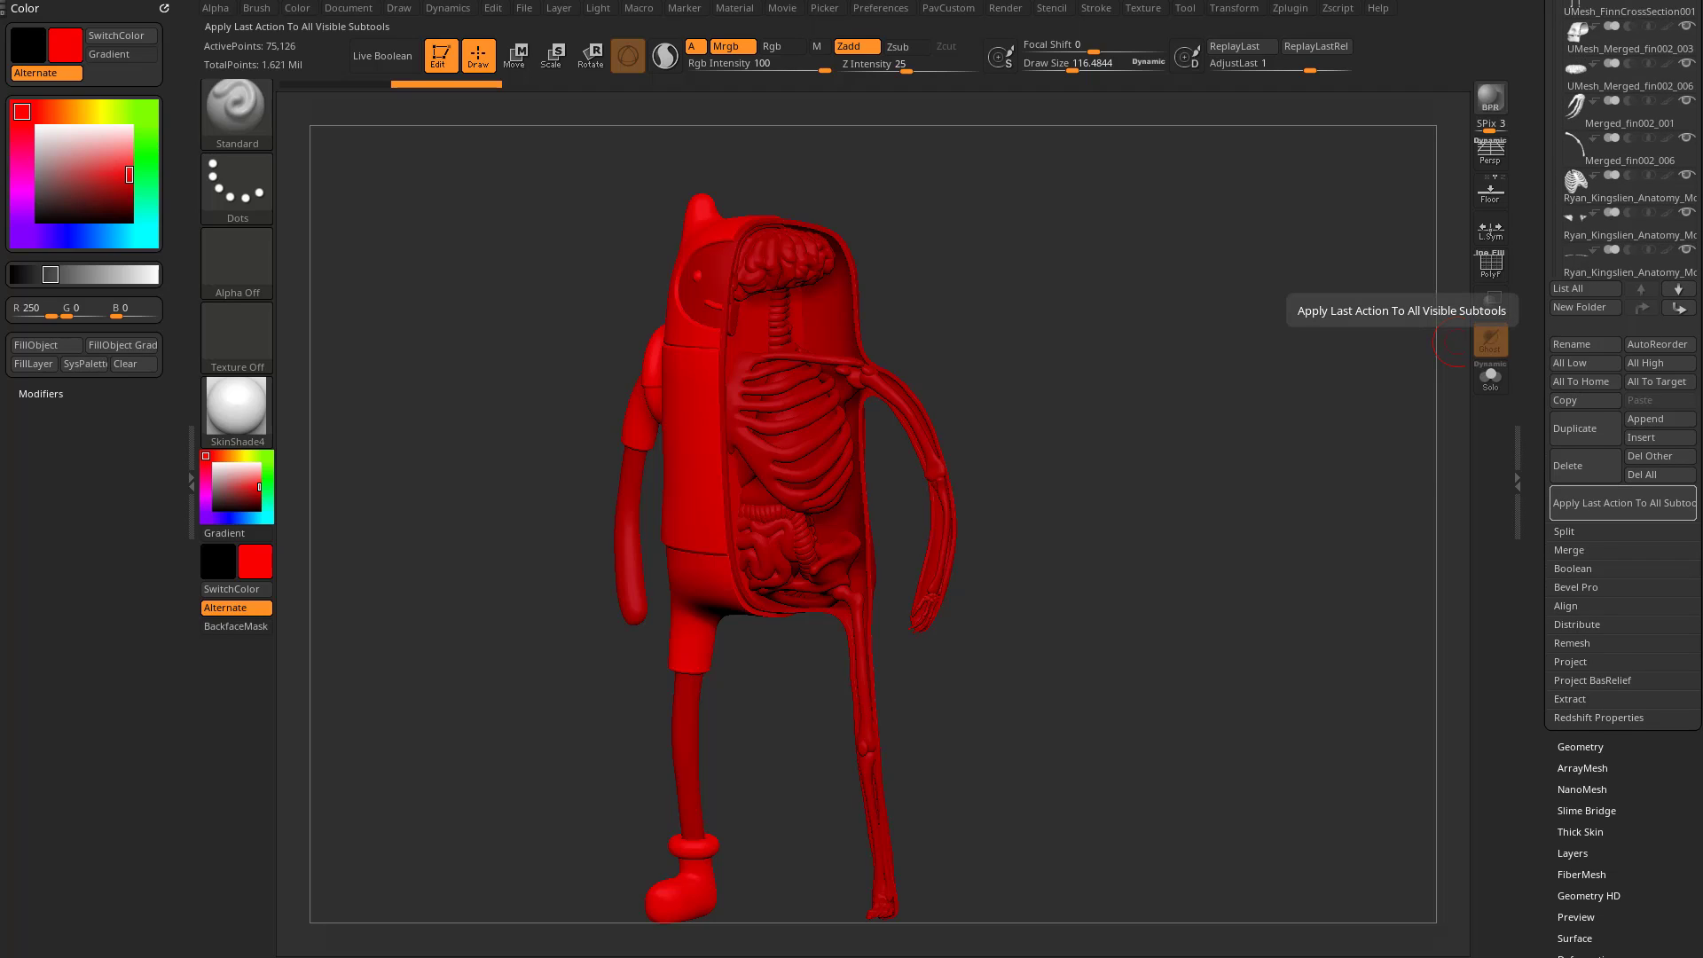
left_click(1624, 503)
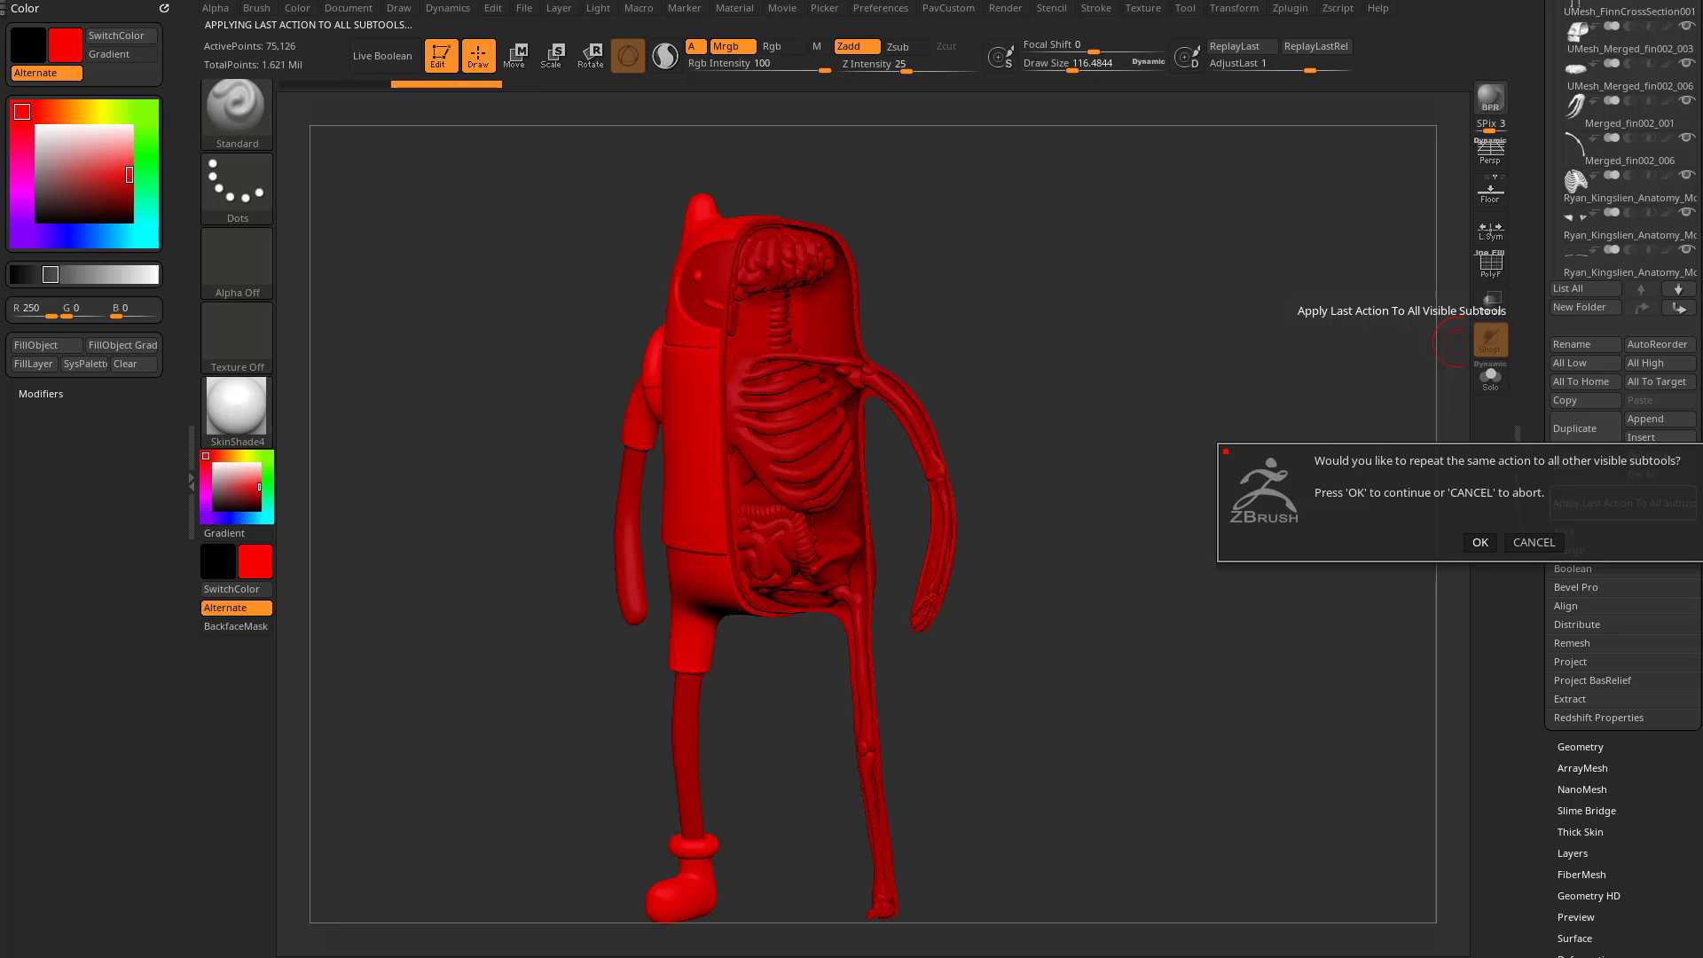
key("Return")
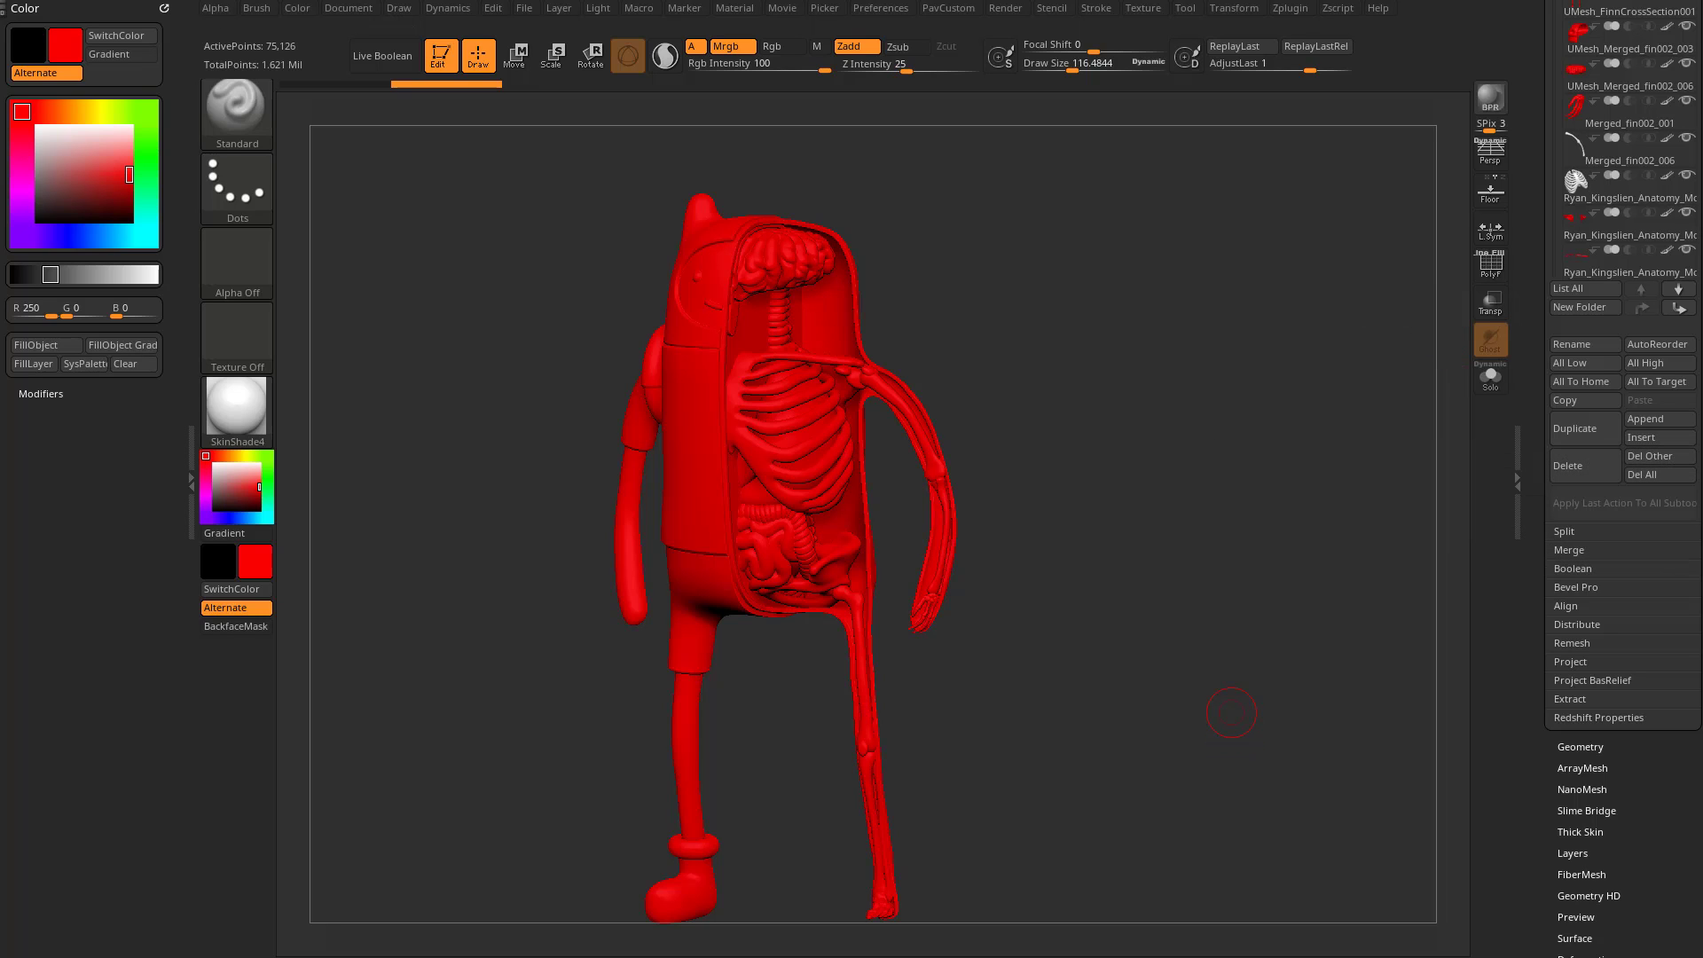
Go through the subtool list and make Merged_fin002_006 the active subtool
left_click_drag(1550, 79, 1550, 236)
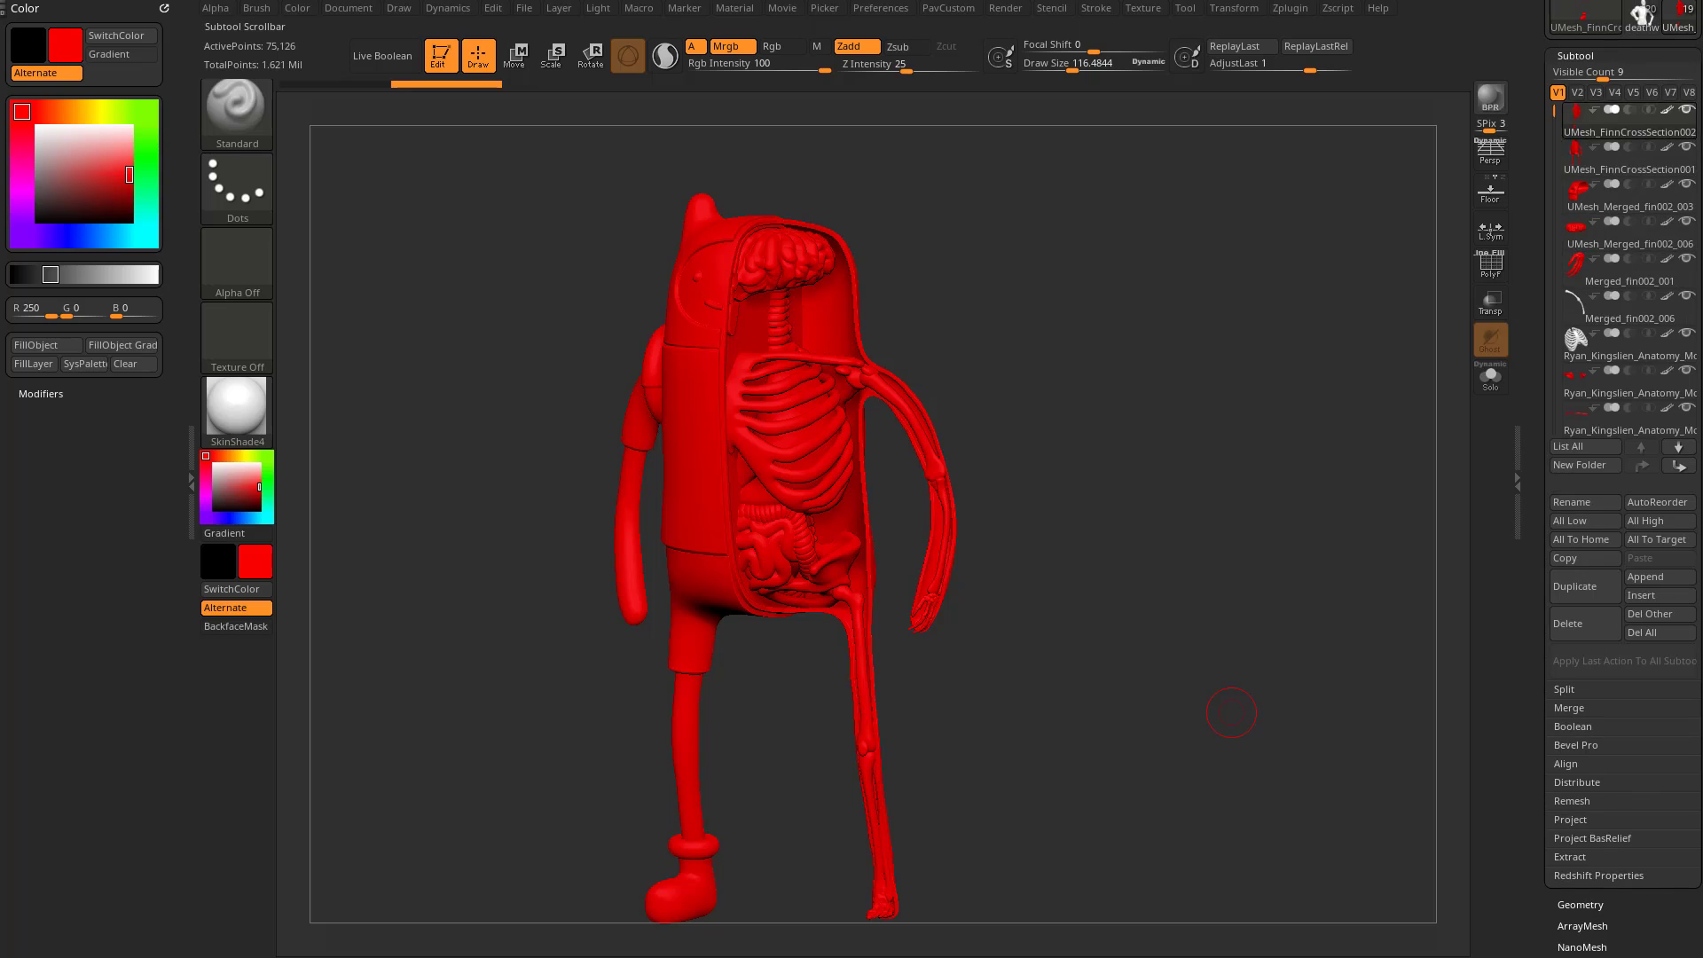
left_click_drag(1554, 120, 1555, 204)
left_click(1582, 158)
left_click_drag(1284, 349, 1287, 313)
left_click(1582, 121)
left_click_drag(1384, 363, 1394, 377)
mouse_move(1153, 497)
left_mouse_down("alt")
mouse_move(1153, 425)
mouse_move(1188, 423)
mouse_move(1204, 458)
left_mouse_up("alt")
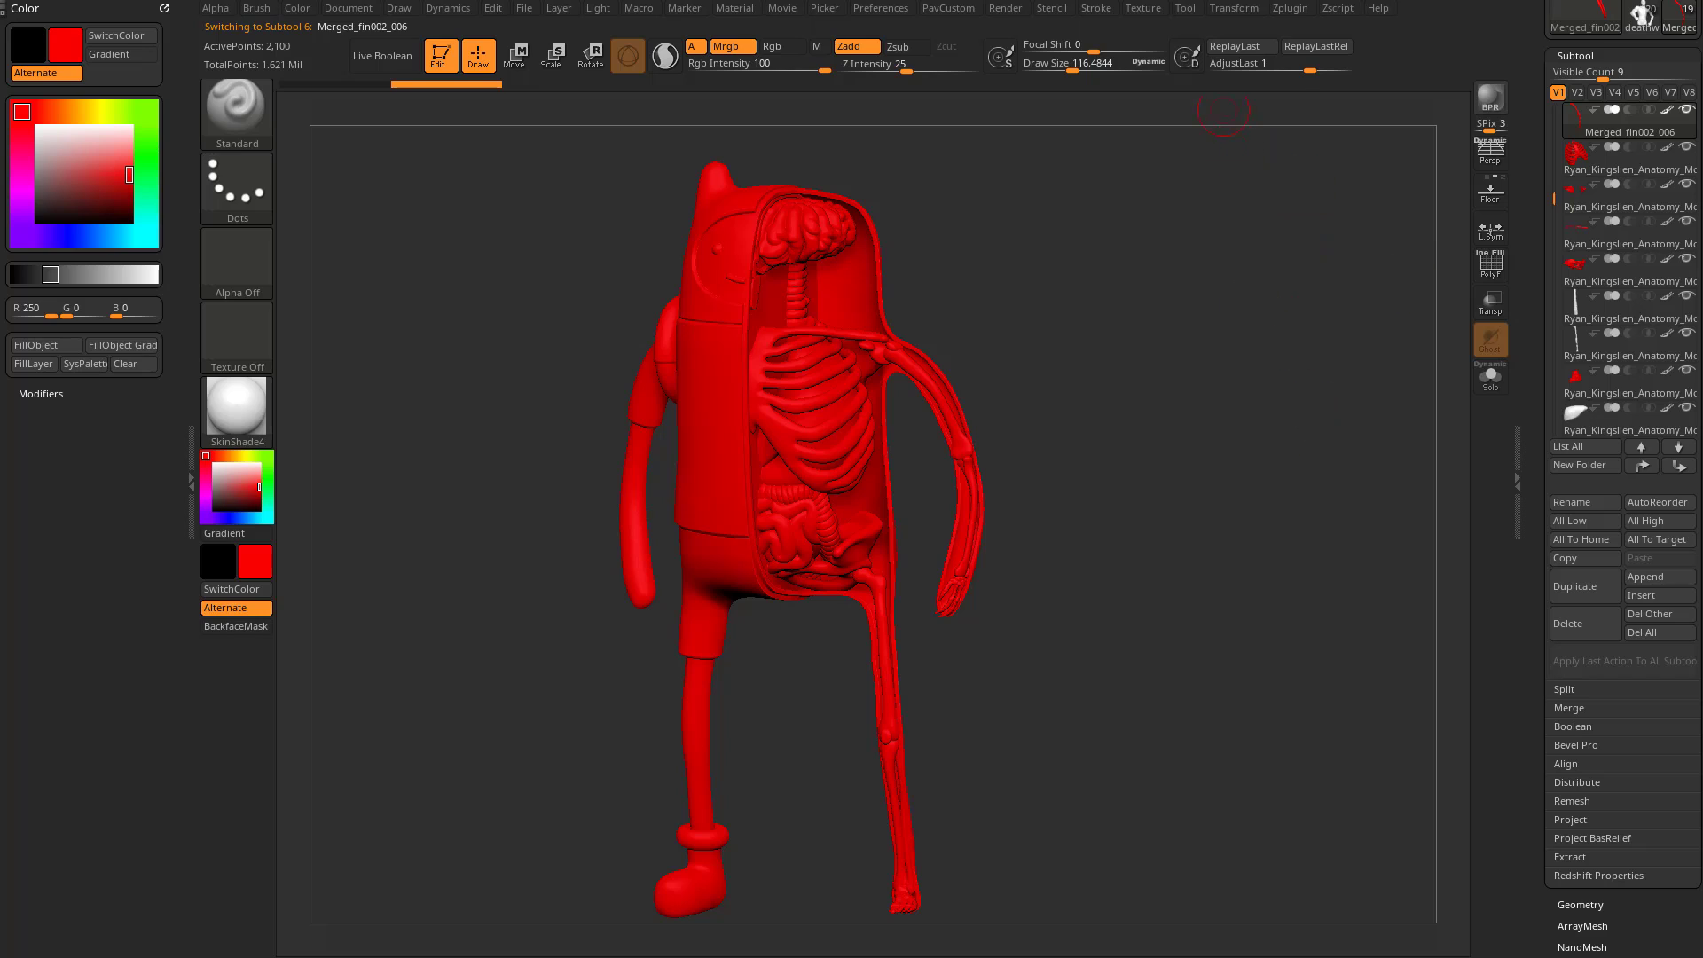
Check the Fill options for visible subtools in the SubTool Master plugin, and cancel without filling
left_click(1290, 8)
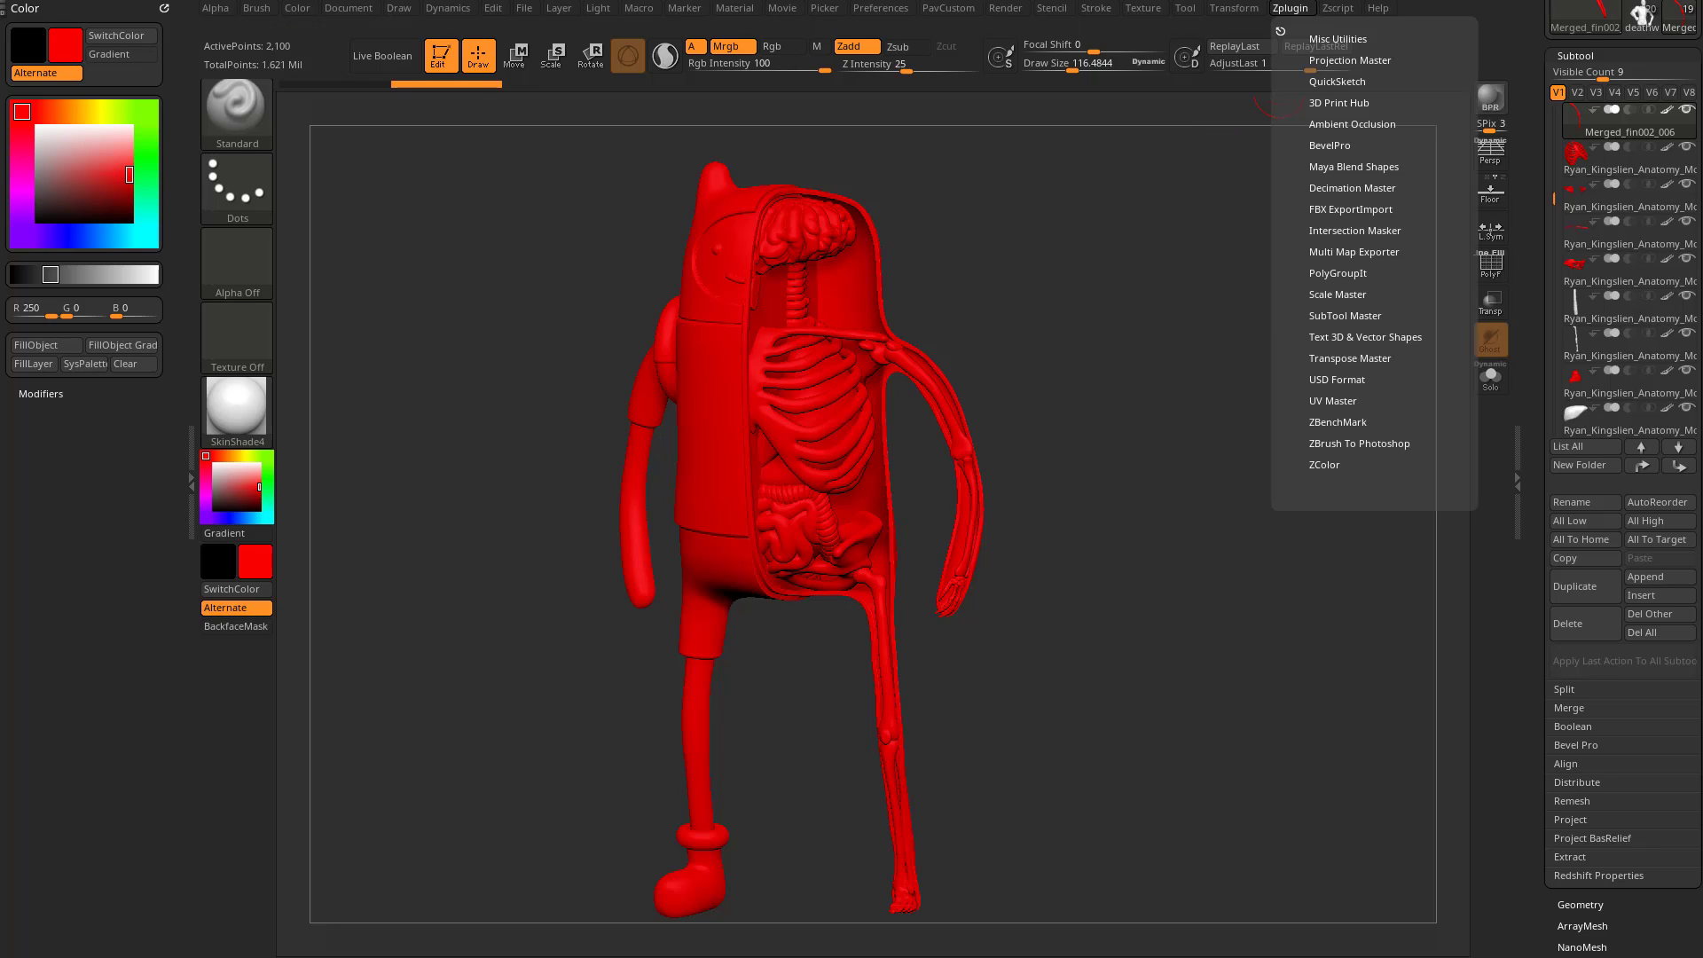
key("shift")
left_click(1345, 316)
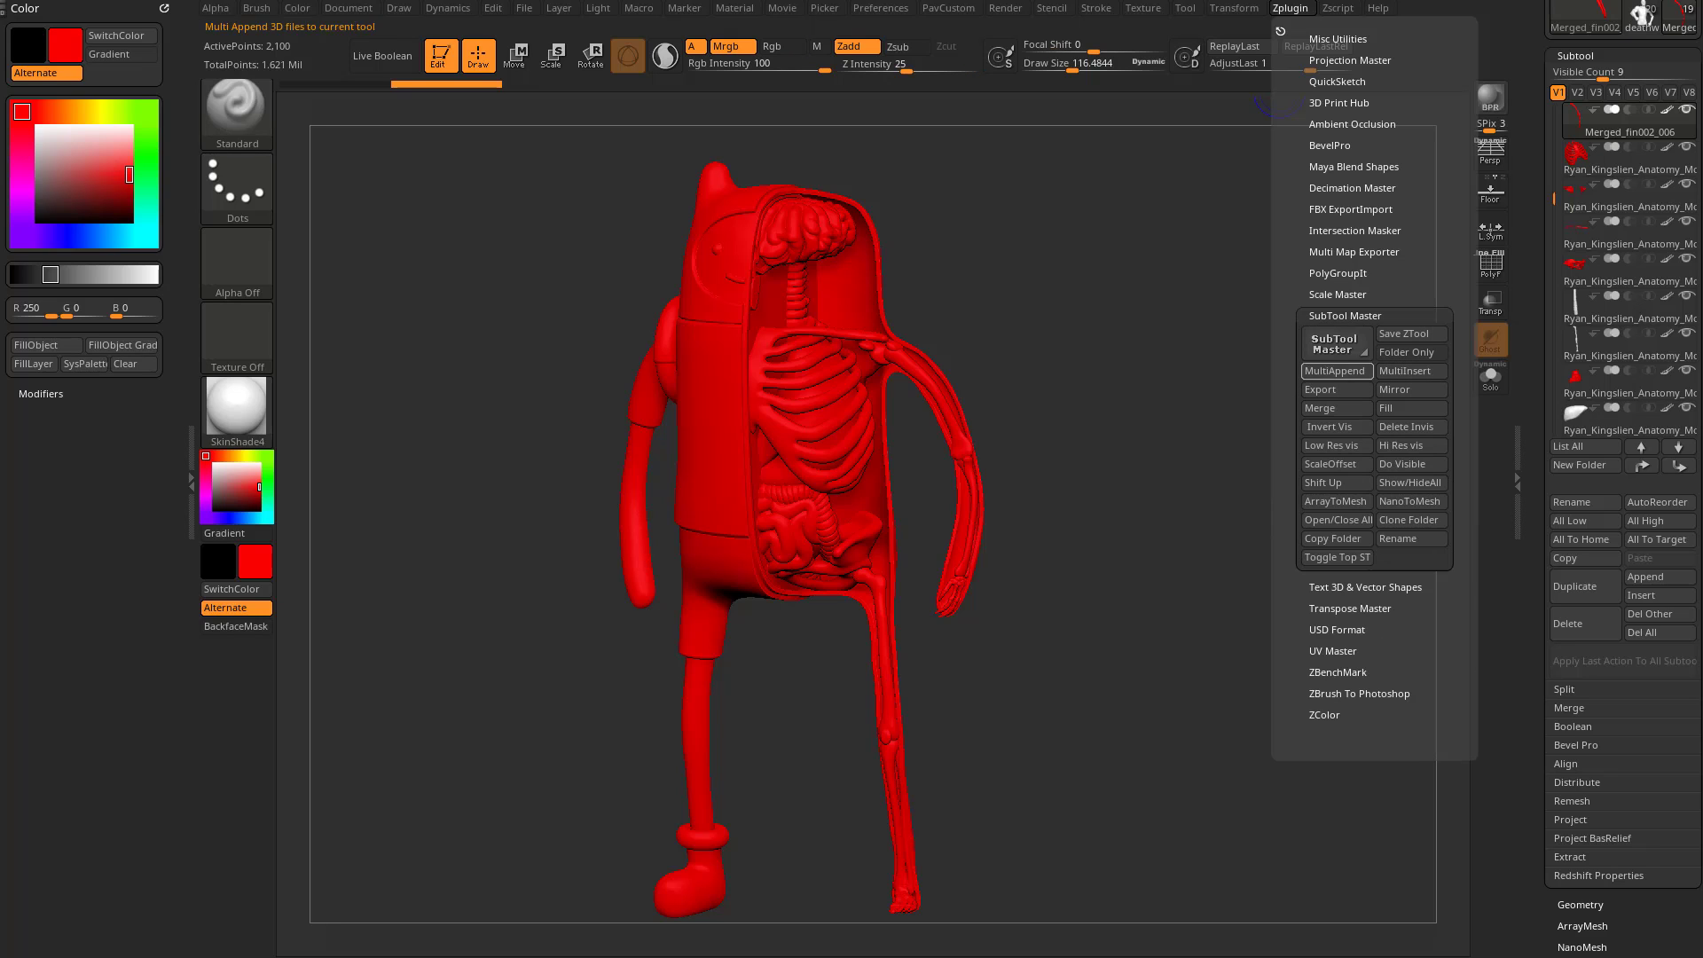
left_click(1411, 409)
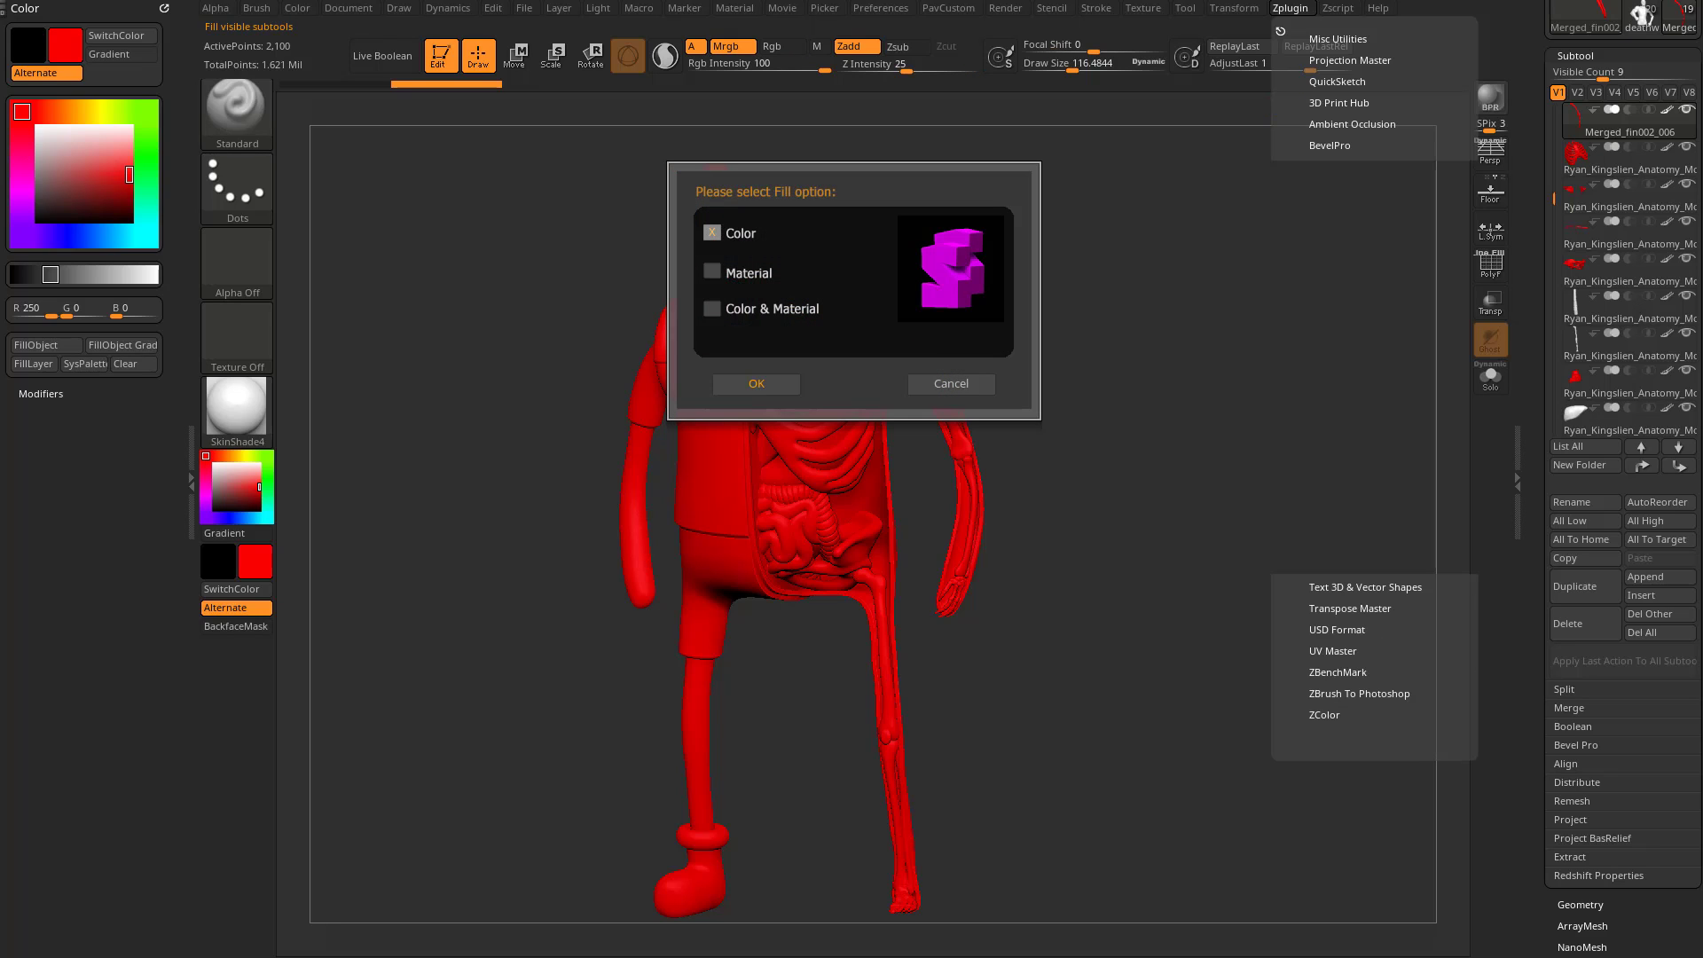
left_click(975, 383)
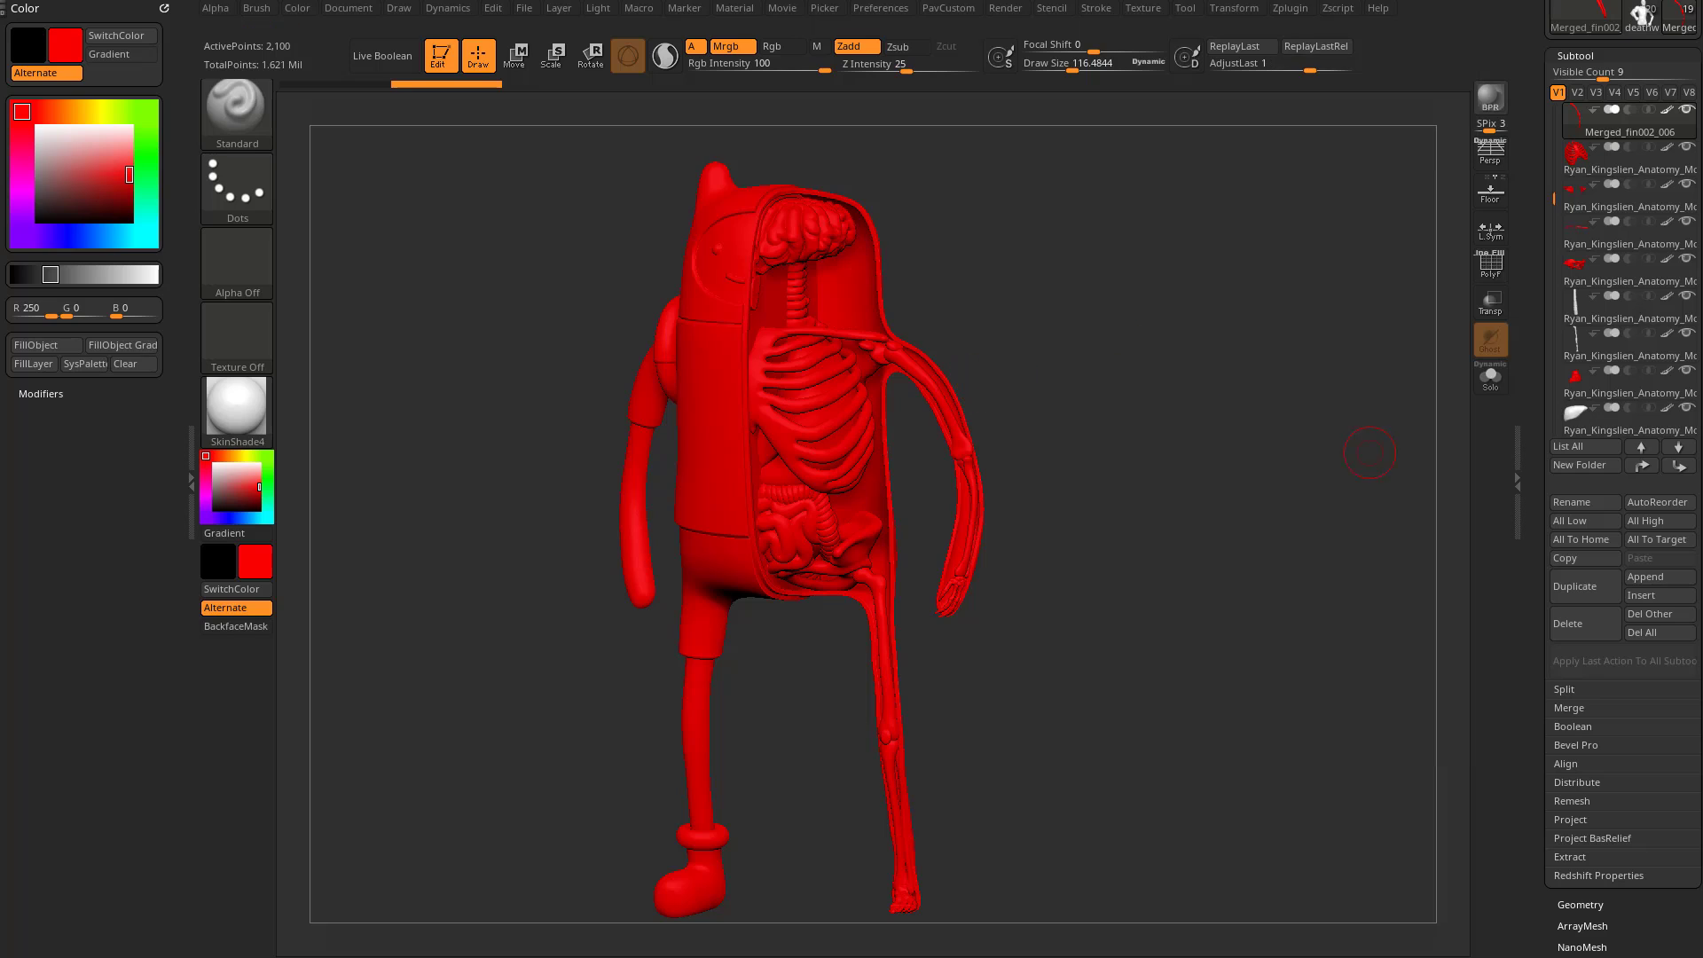
left_click_drag(1624, 661, 1623, 383)
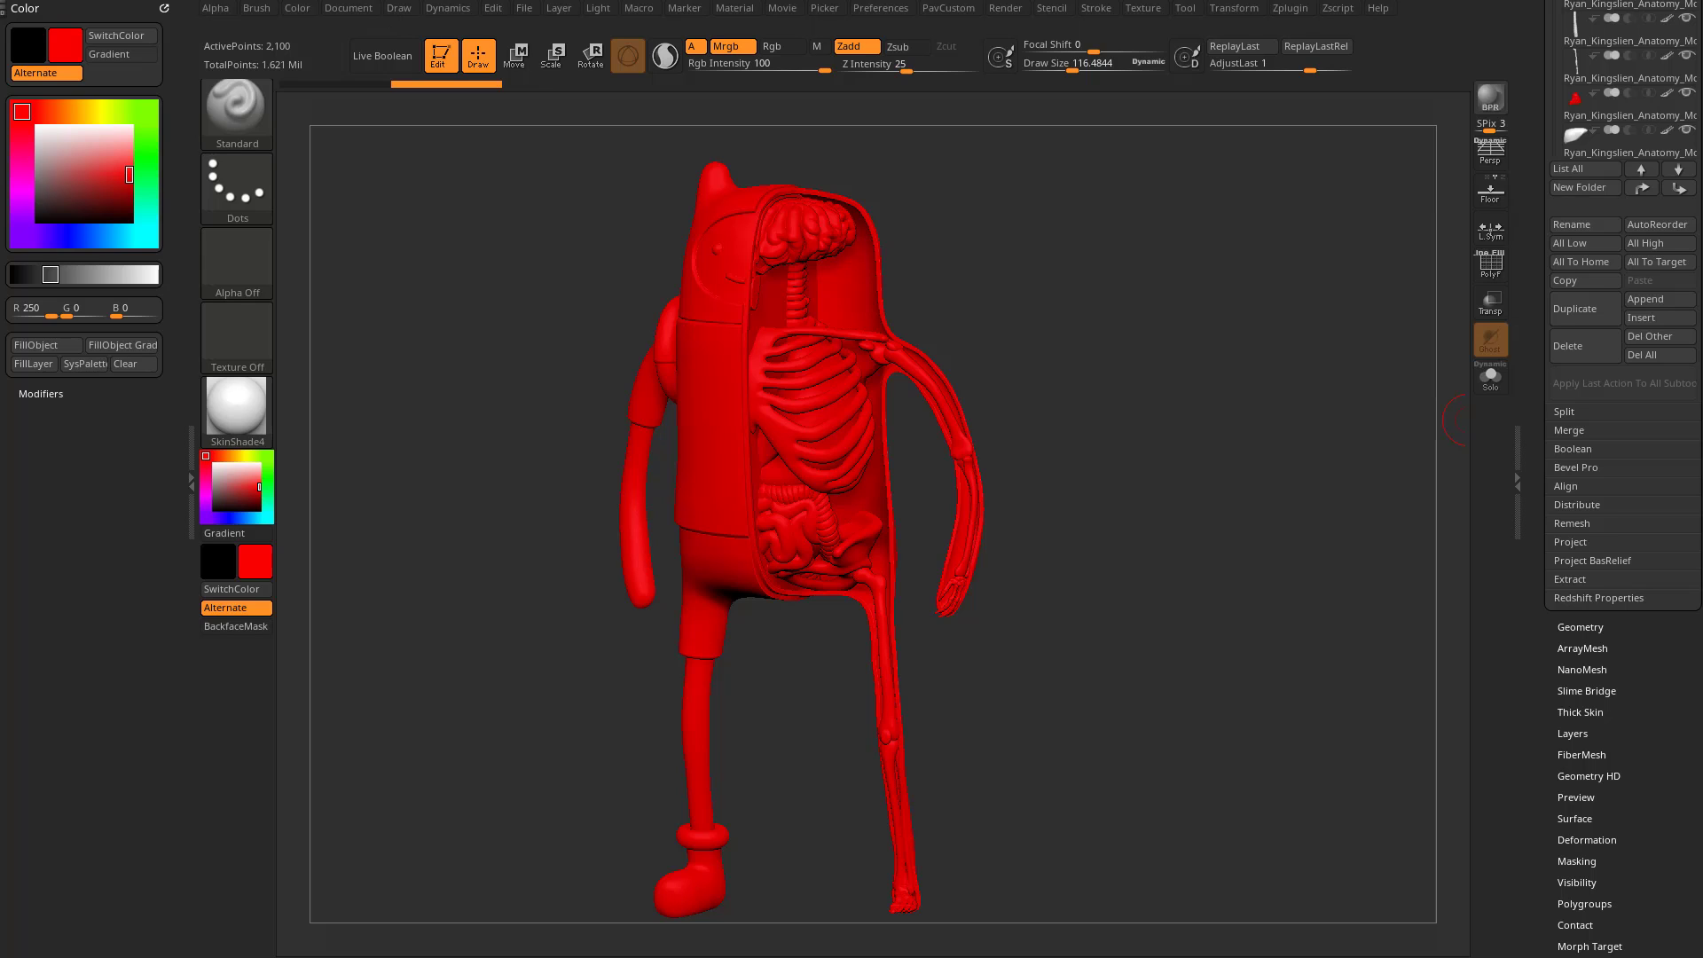
scroll(1624, 479, "up", 4)
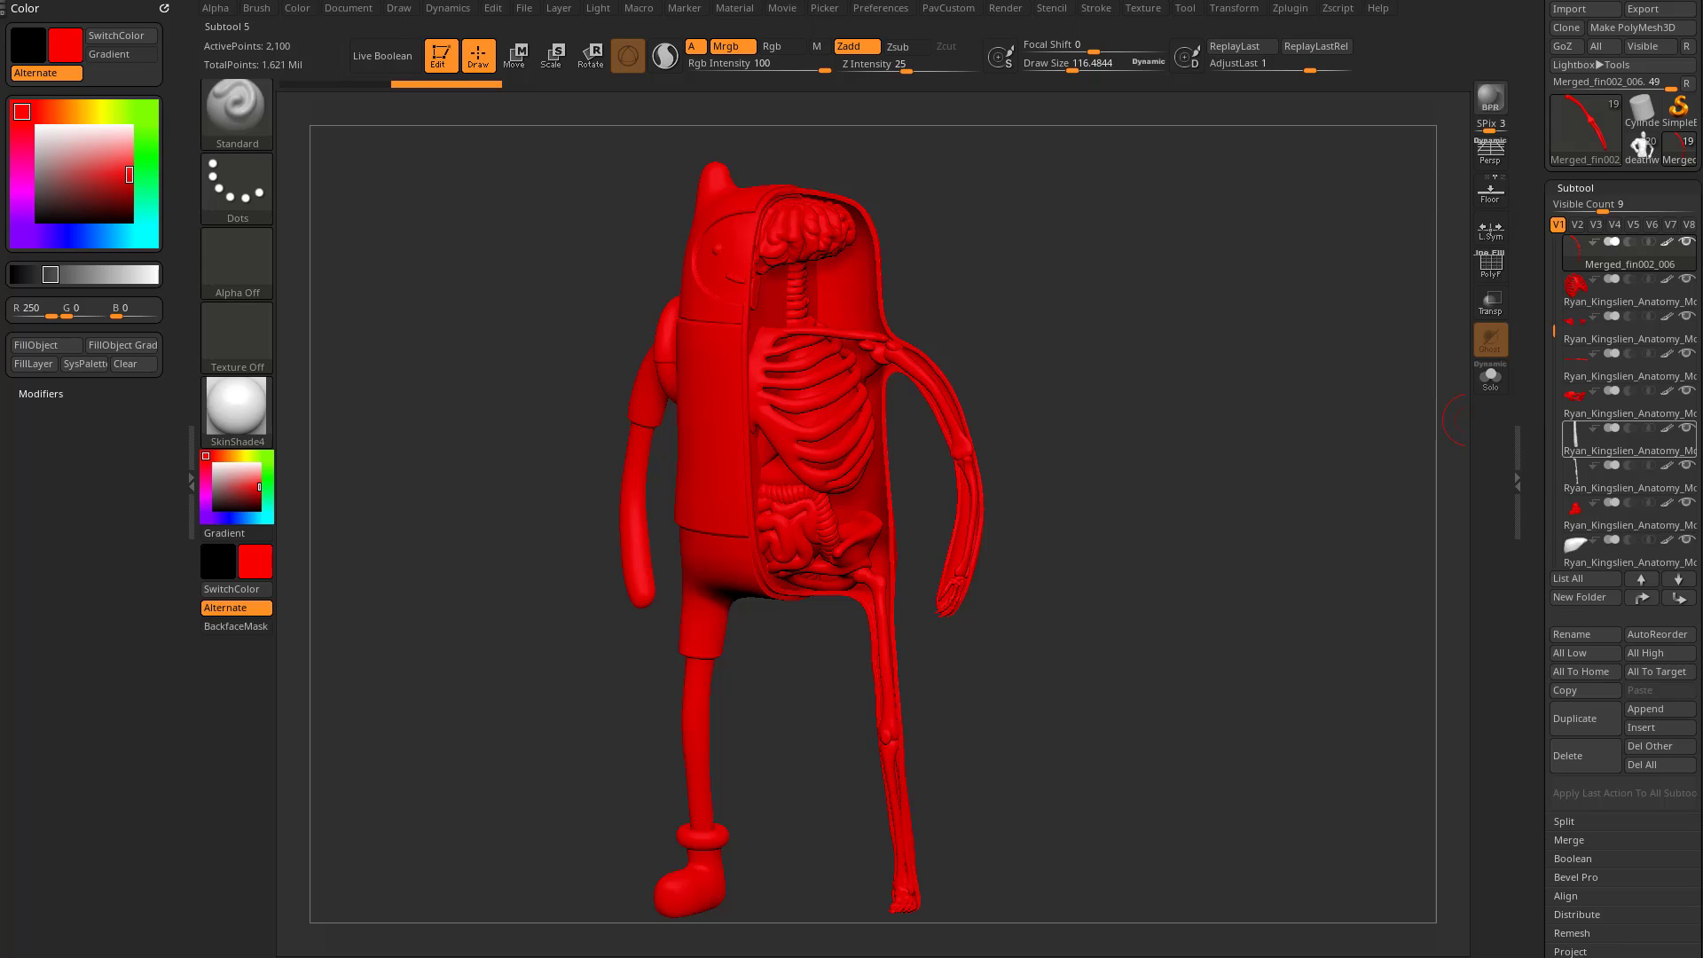
scroll(1624, 480, "down", 5)
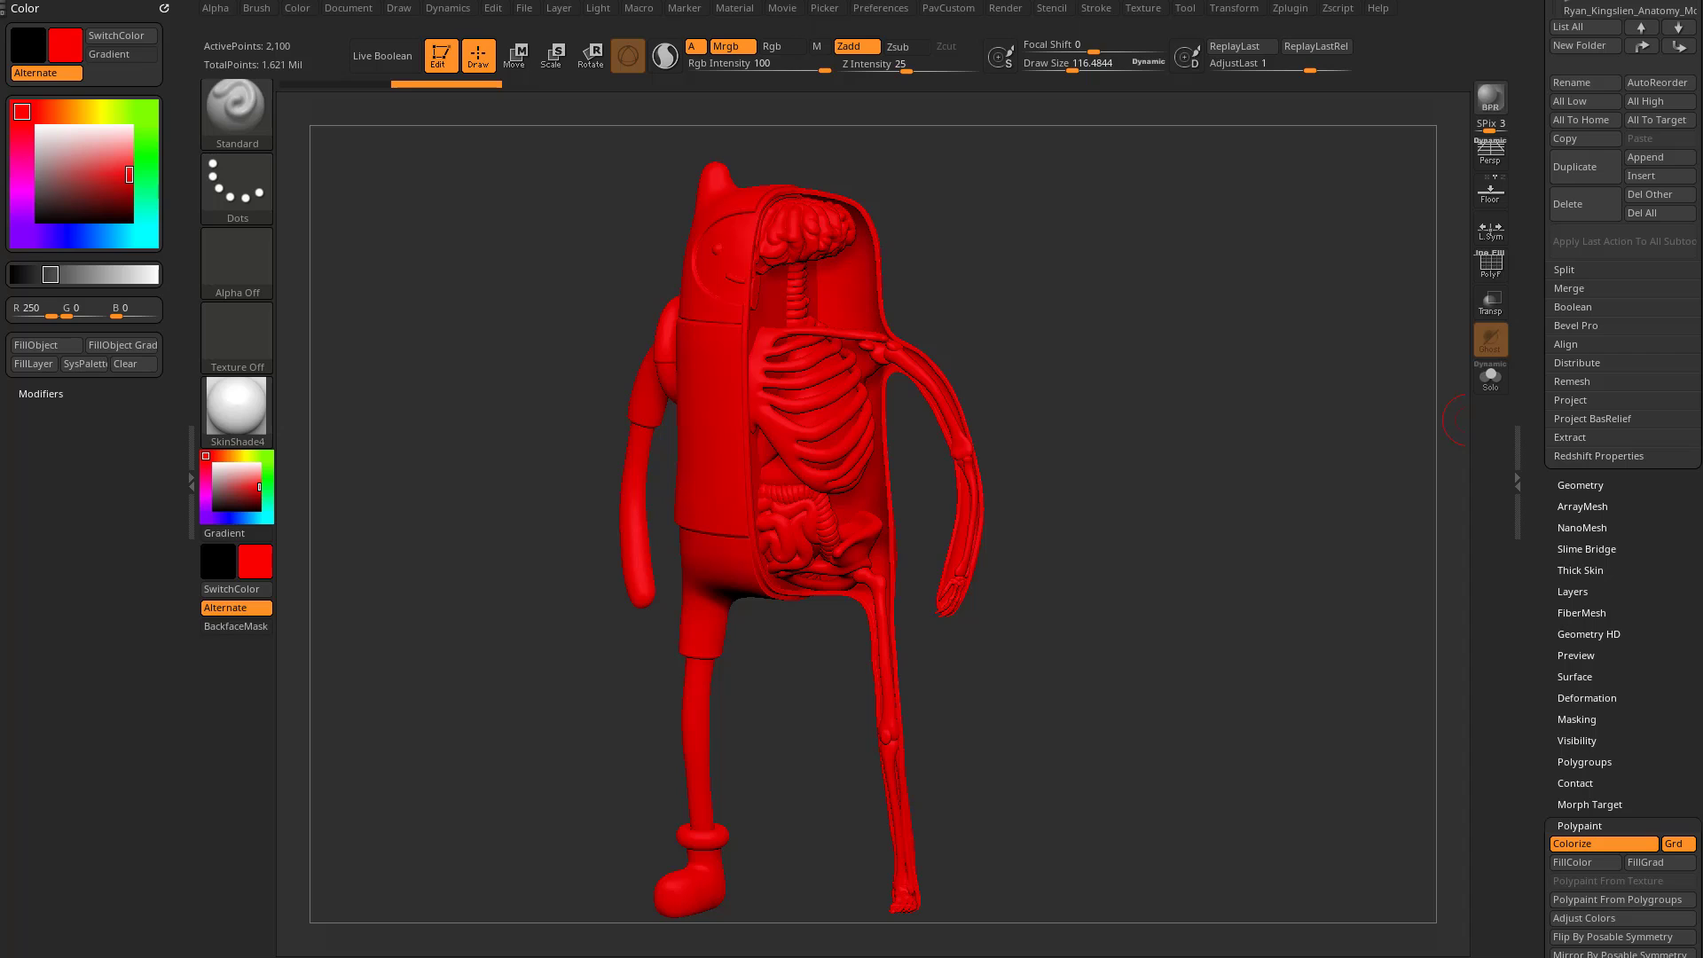
Make the UMesh_FinnCrossSection002 subtool active and add a new layer to it
scroll(1624, 443, "up", 6)
left_click(902, 380, "alt")
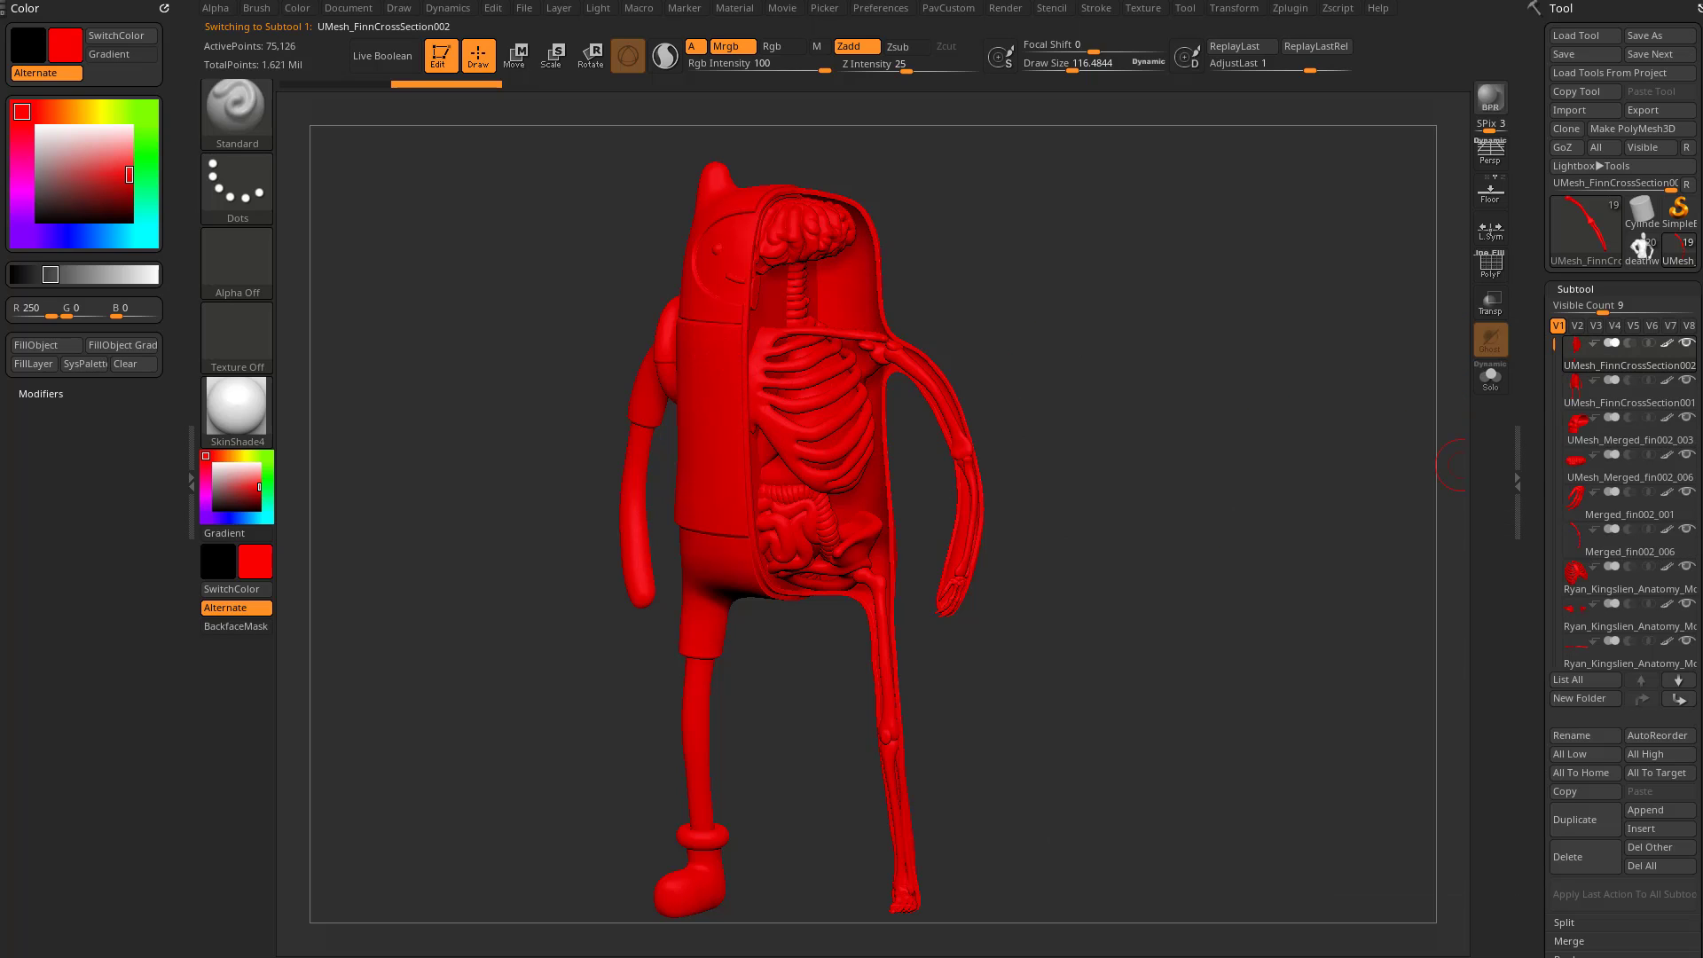
scroll(1624, 479, "down", 8)
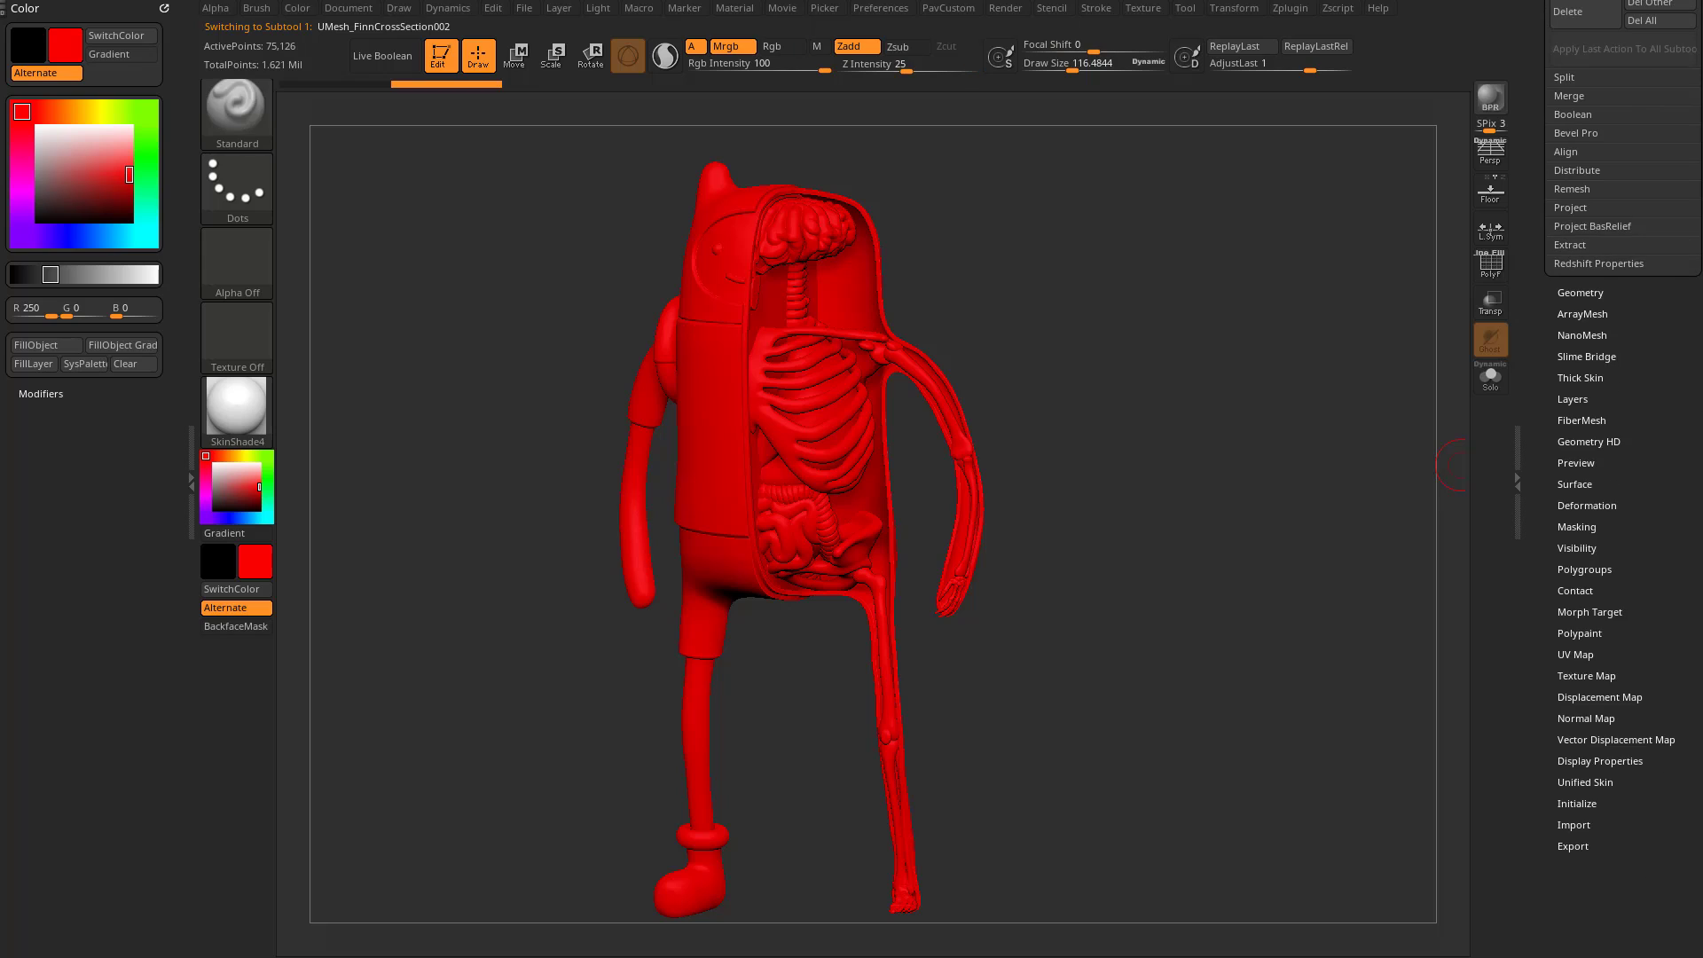
left_click(1573, 399)
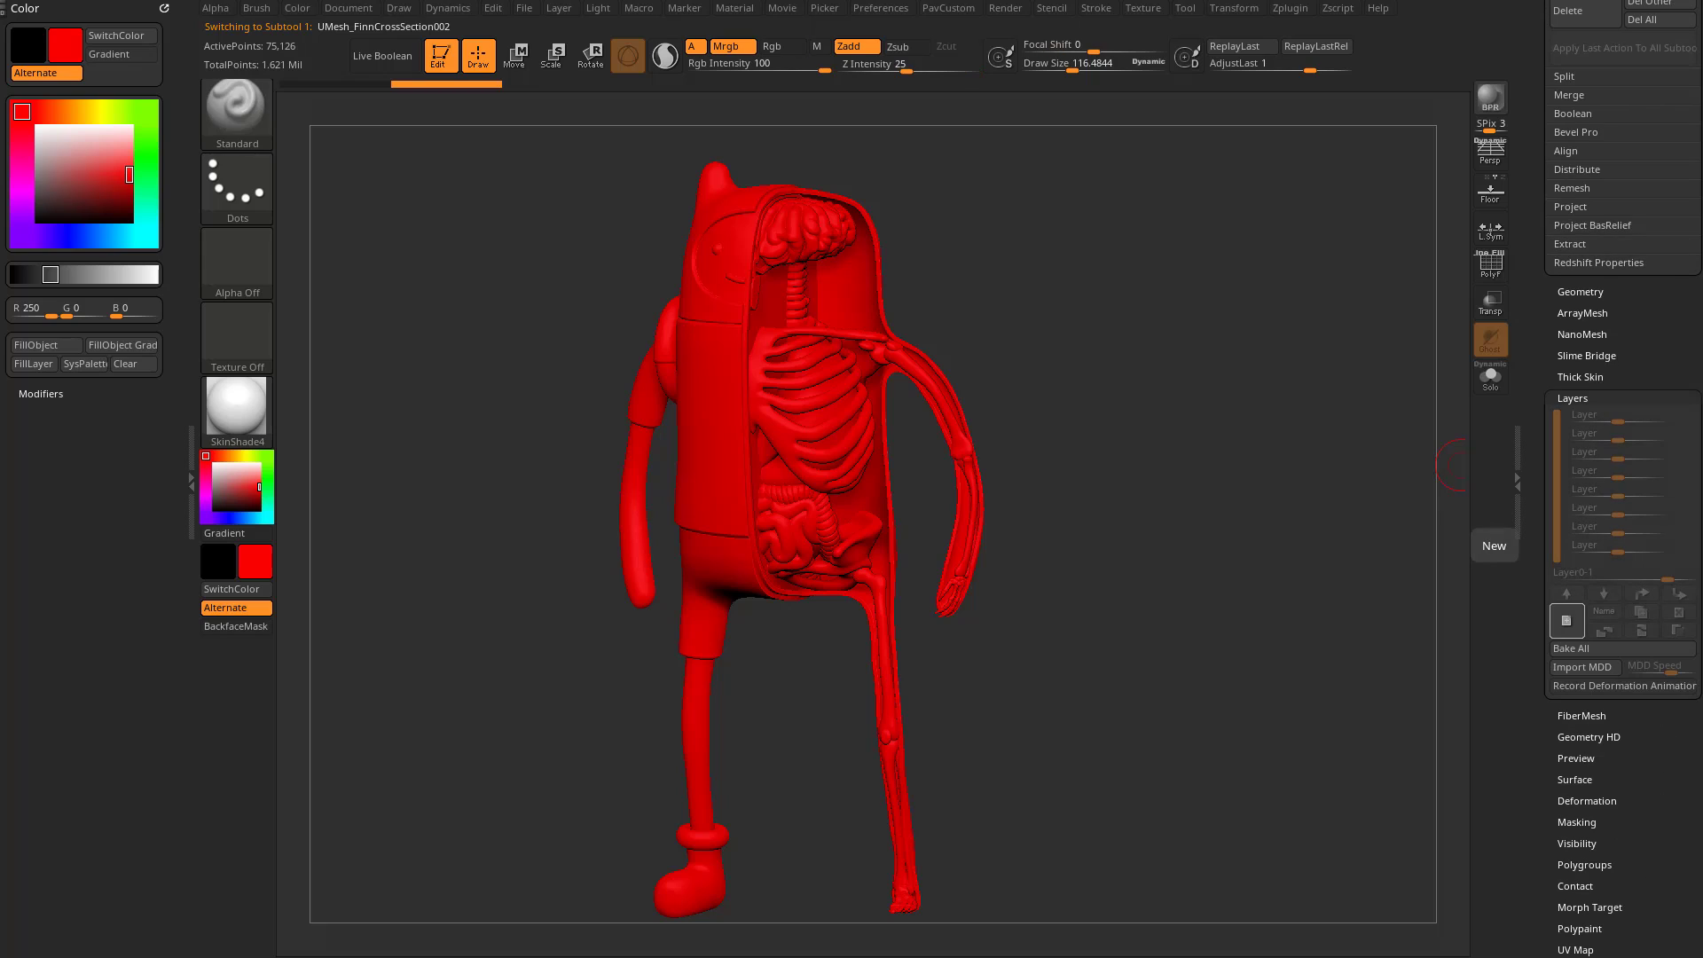
left_click(1567, 620)
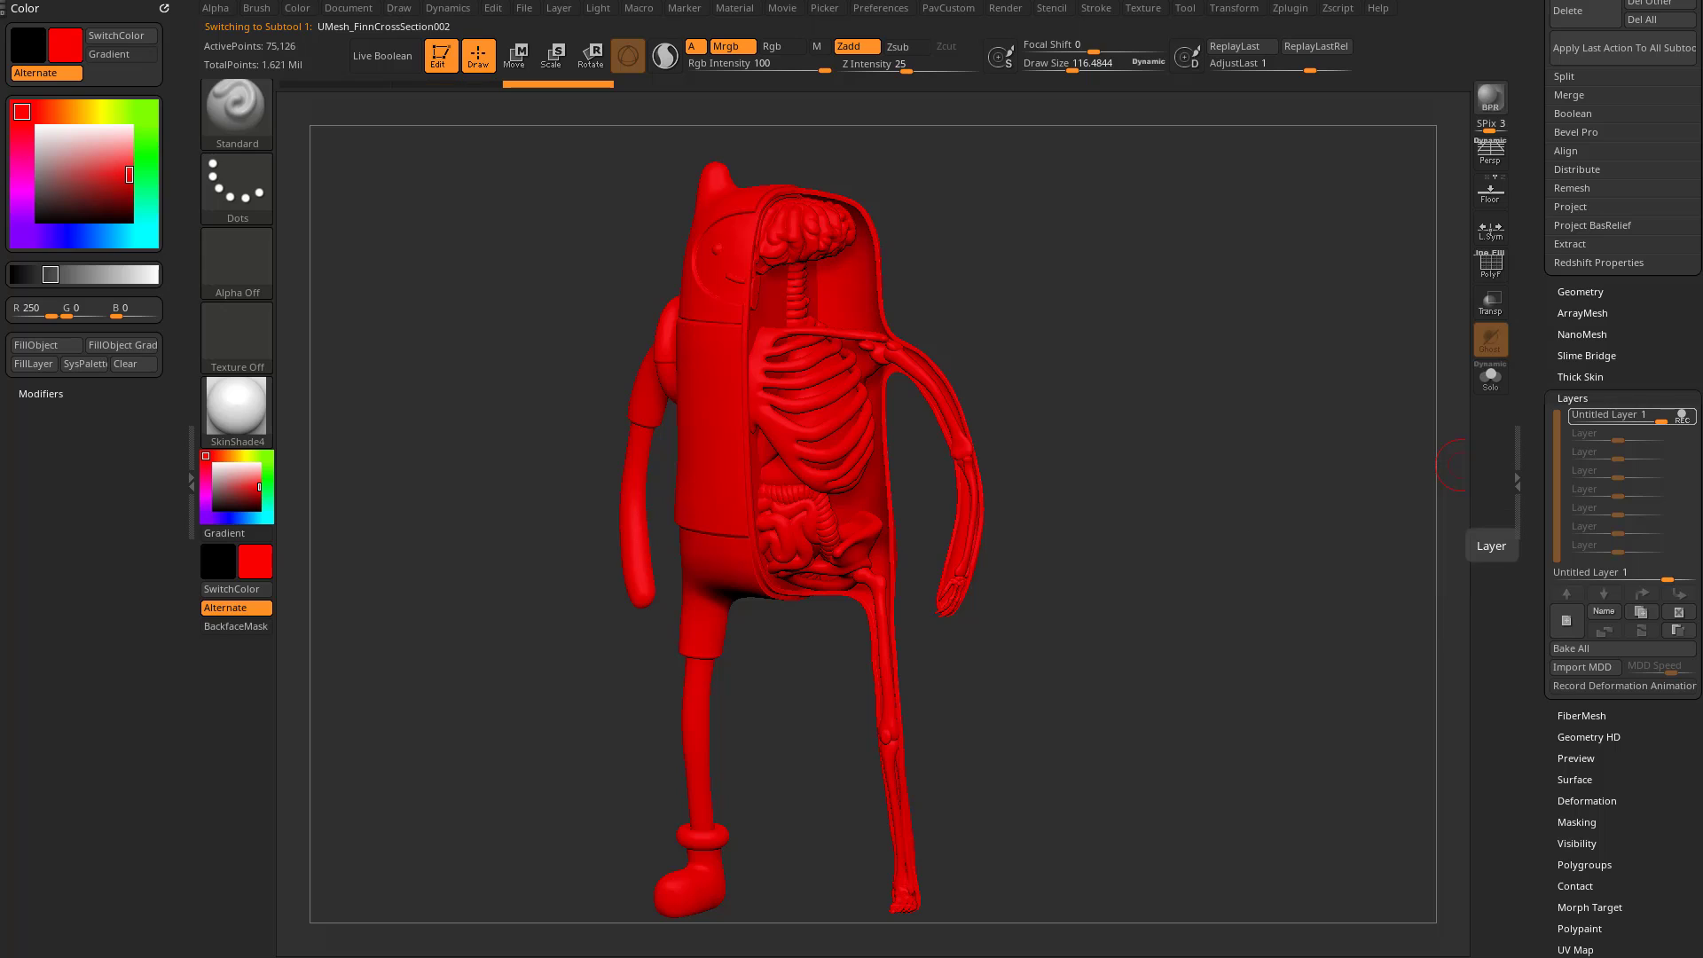
Repeat the layer creation on all other visible subtools with Apply Last Action To All Subtools and accept
scroll(1623, 479, "up", 4)
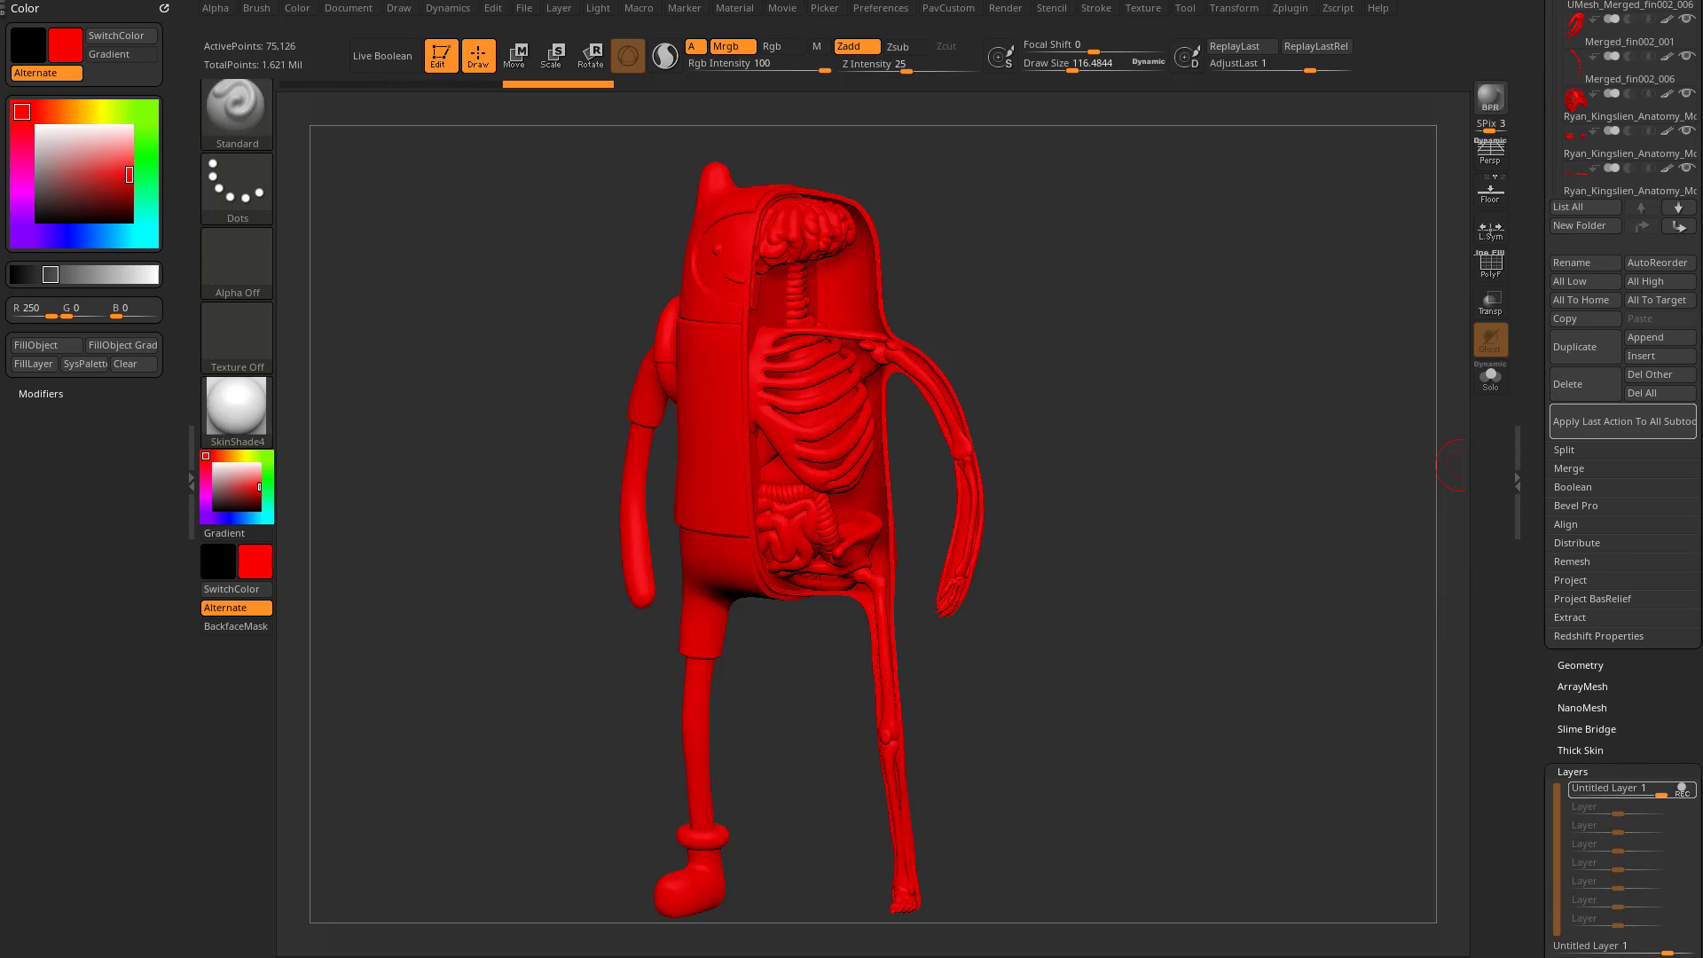
left_click(1623, 421)
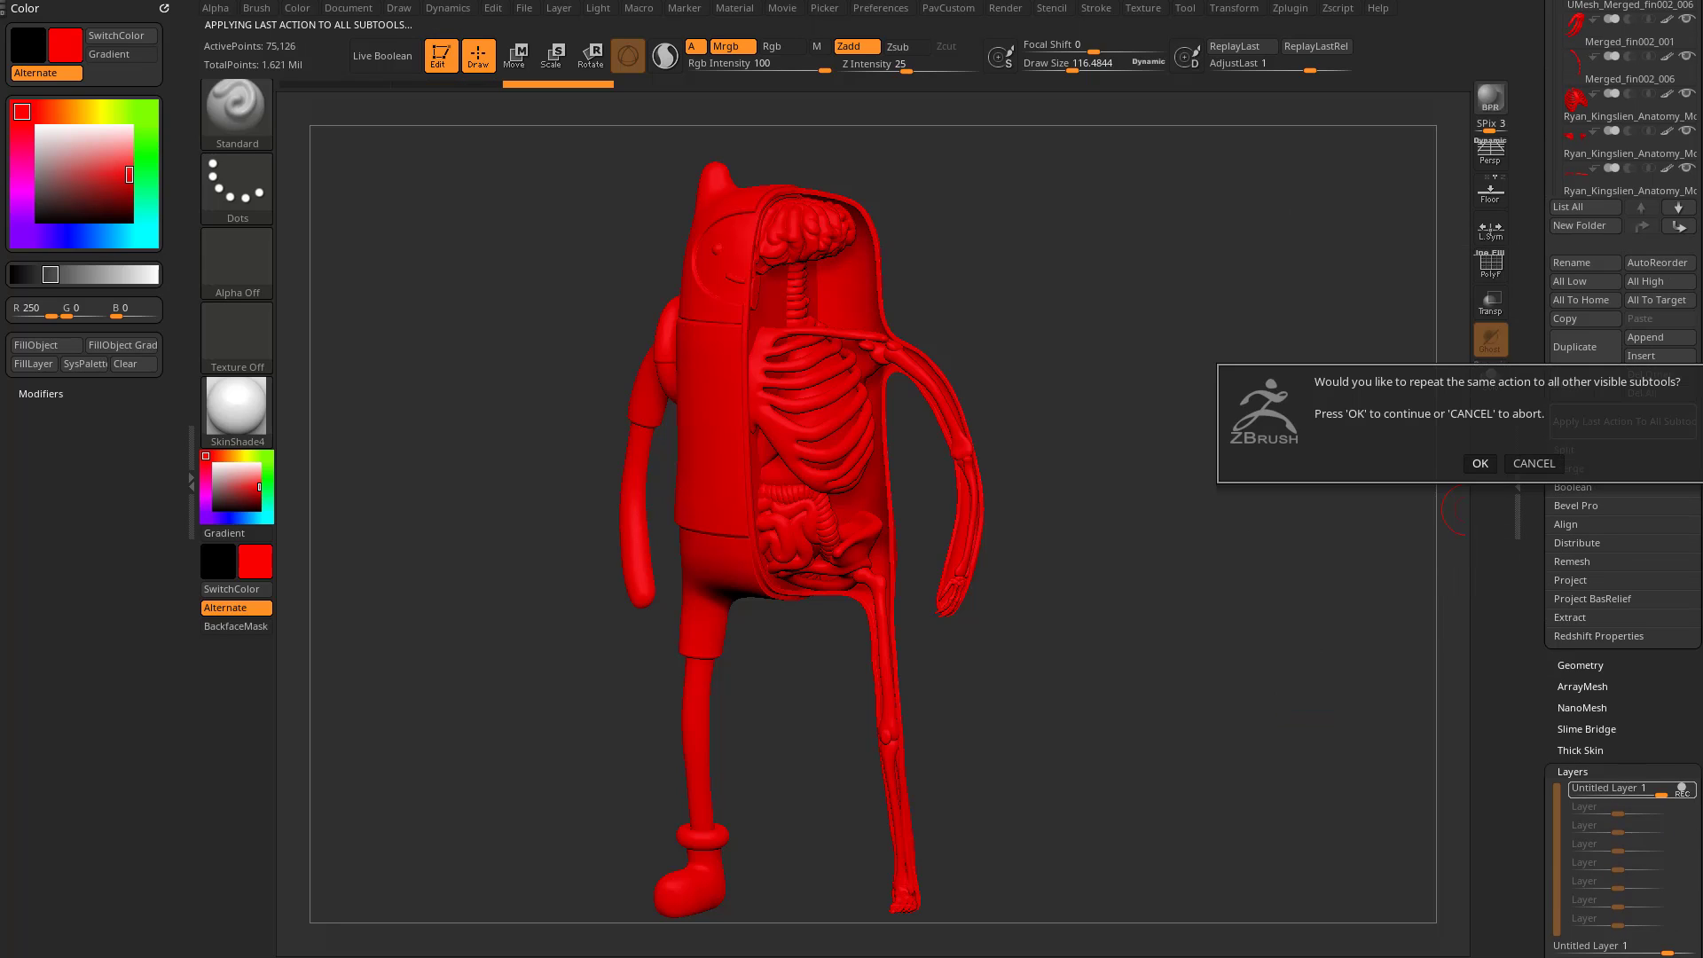
left_click(1481, 463)
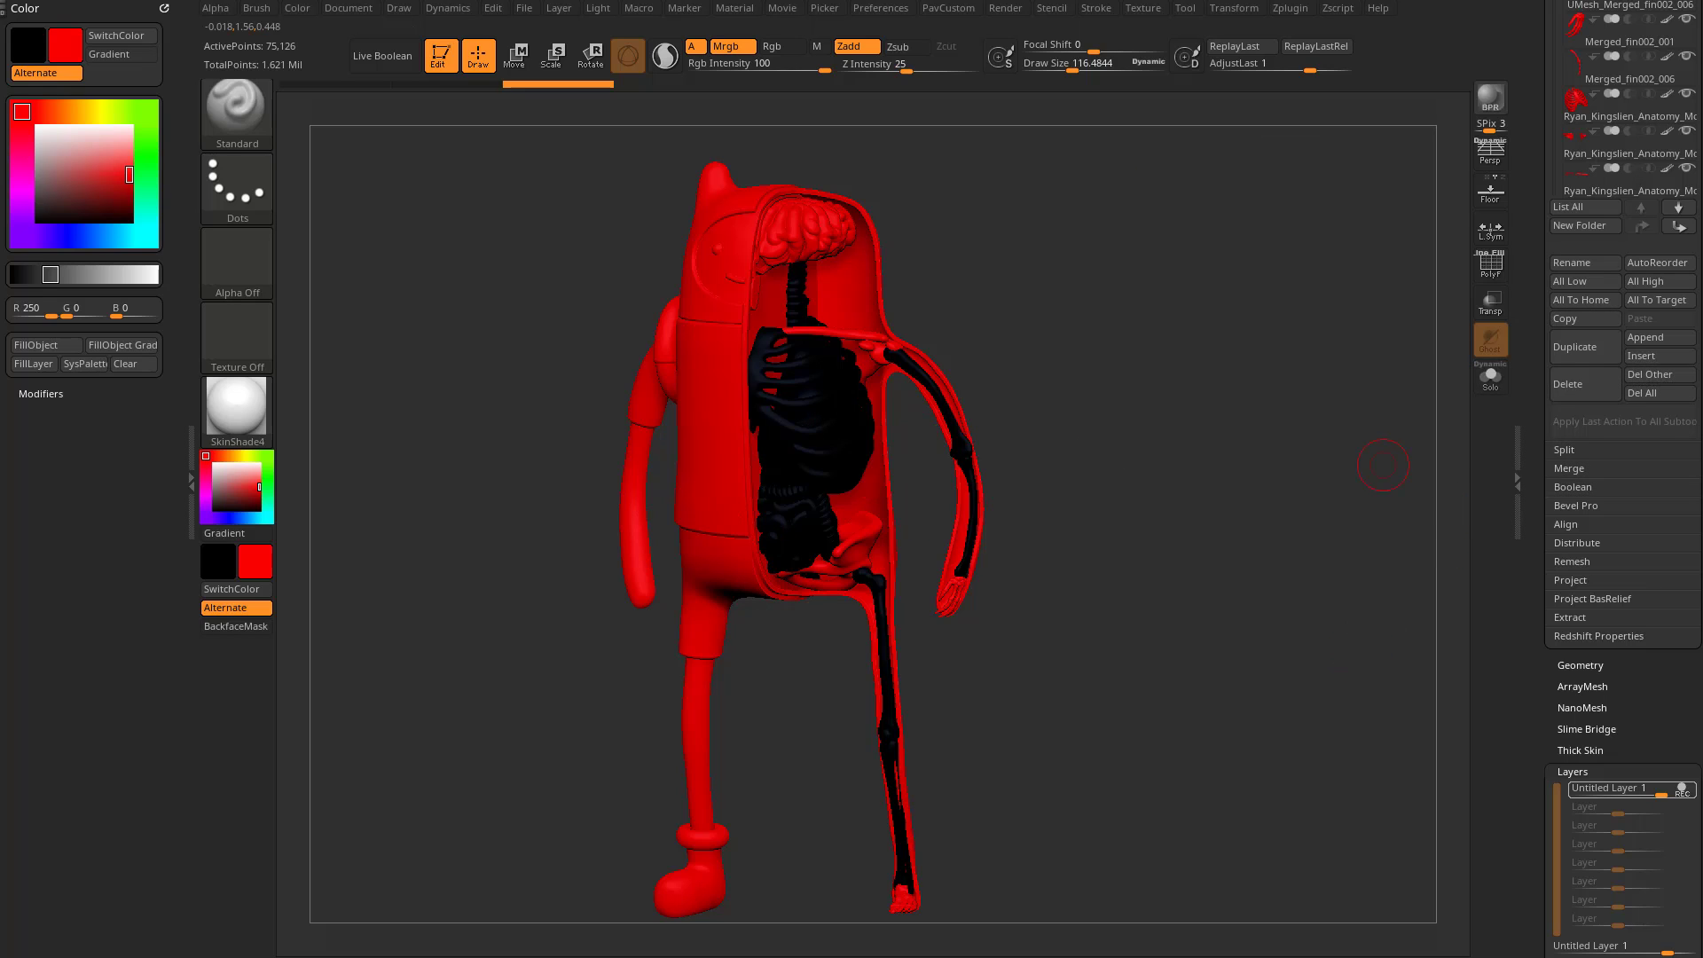
Make the rib cage subtool active and turn off recording on its Untitled Layer 1
scroll(1624, 479, "up", 4)
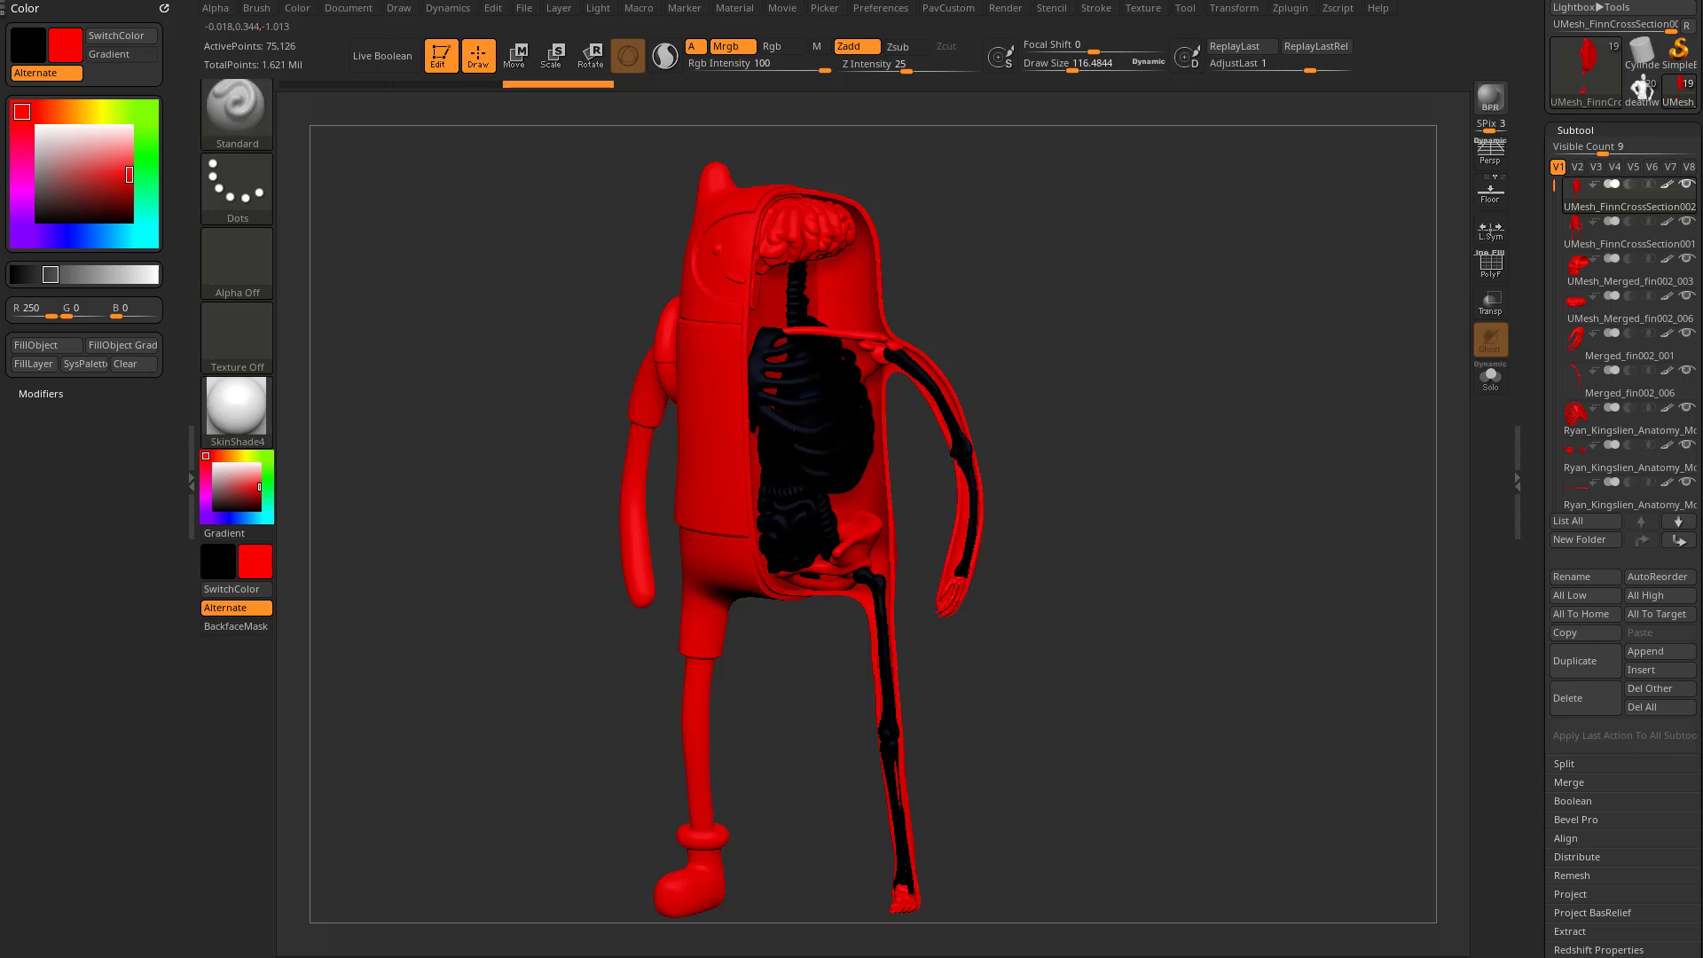
left_click(803, 433, "alt")
scroll(1623, 479, "down", 10)
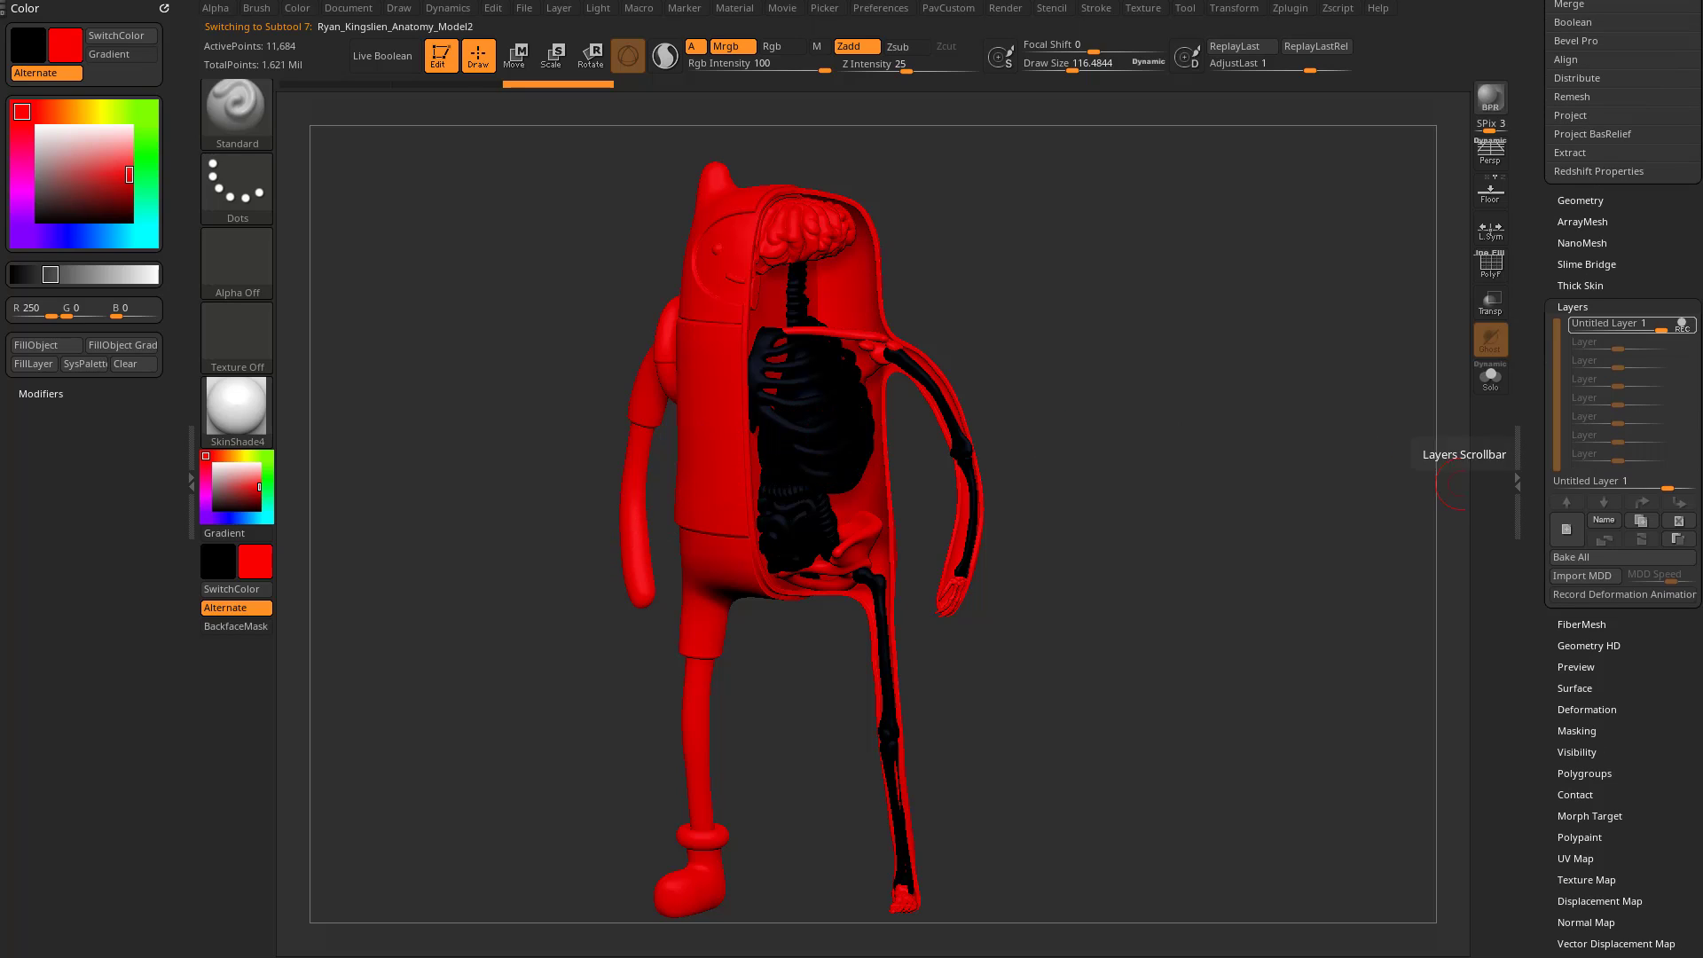
left_click(1682, 326)
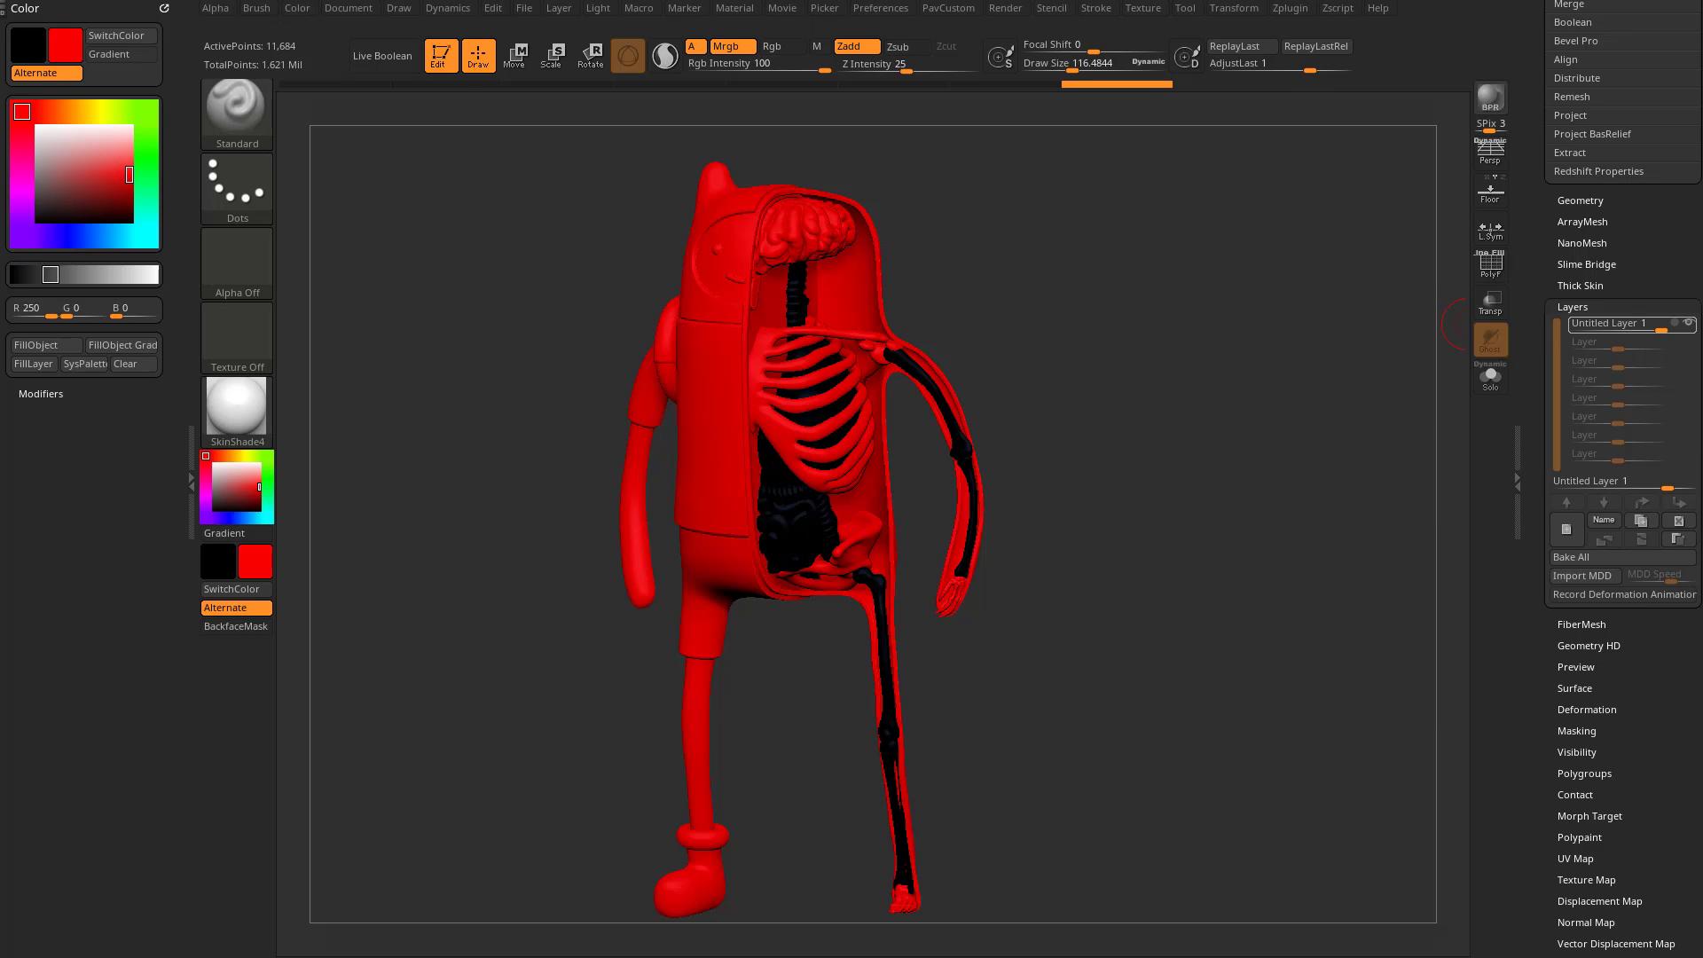
Repeat turning off layer recording on all other visible subtools and accept
scroll(1624, 532, "up", 5)
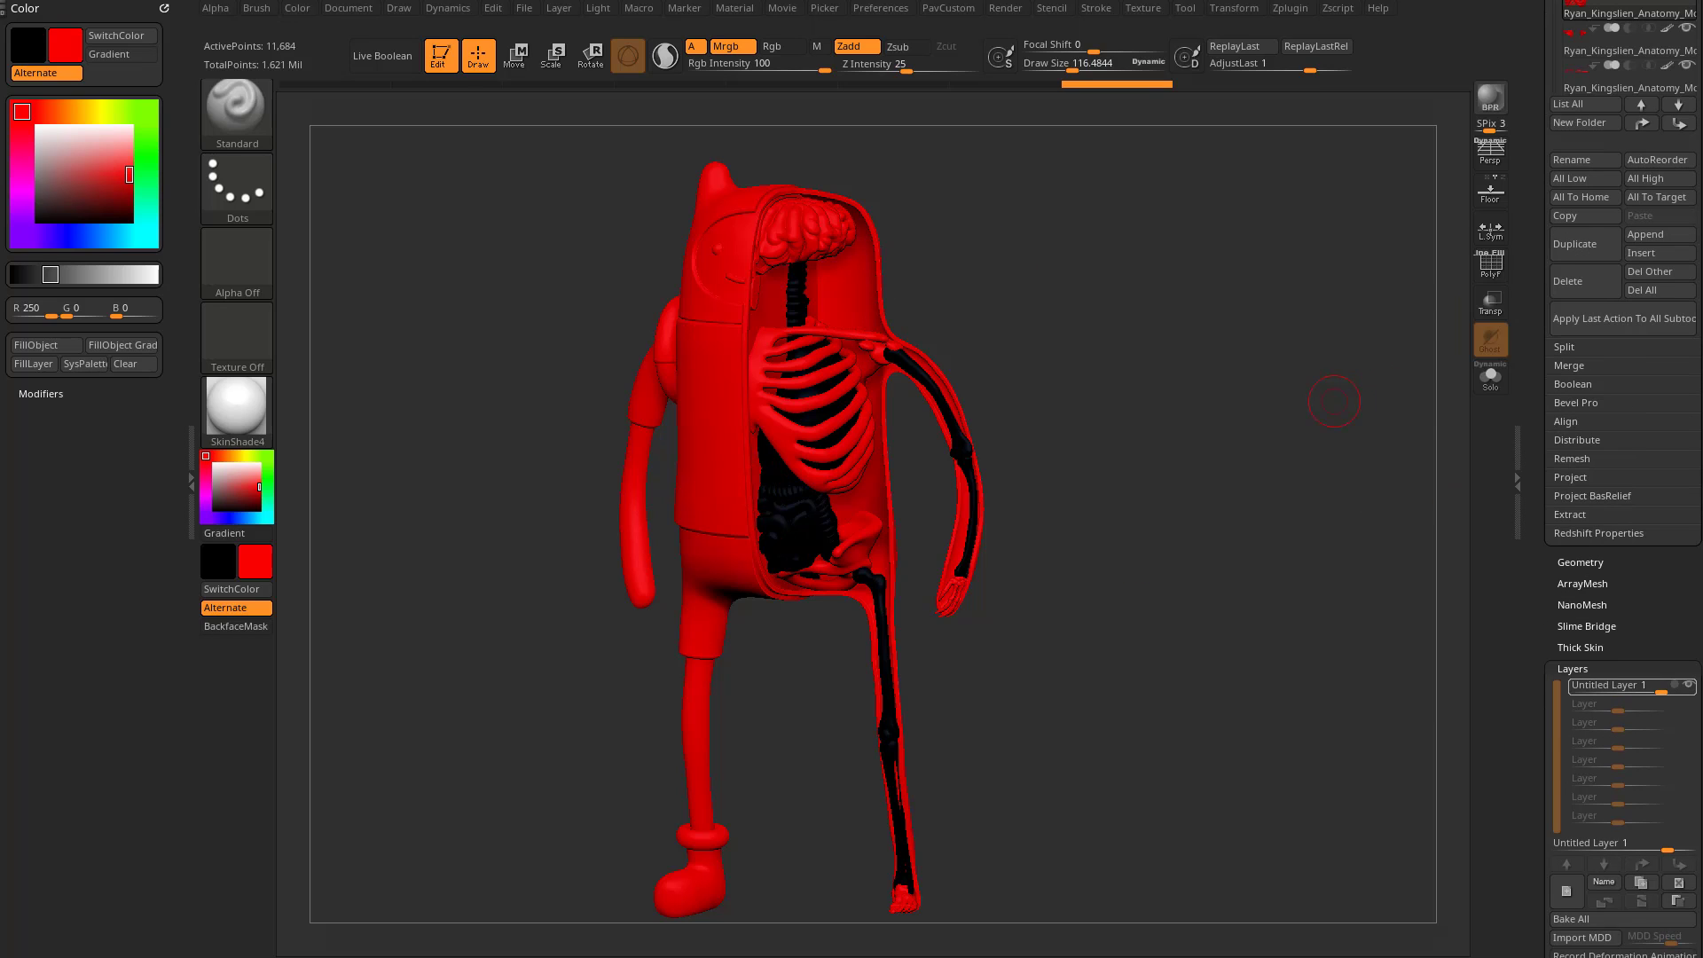
left_click(1624, 318)
left_click(1480, 363)
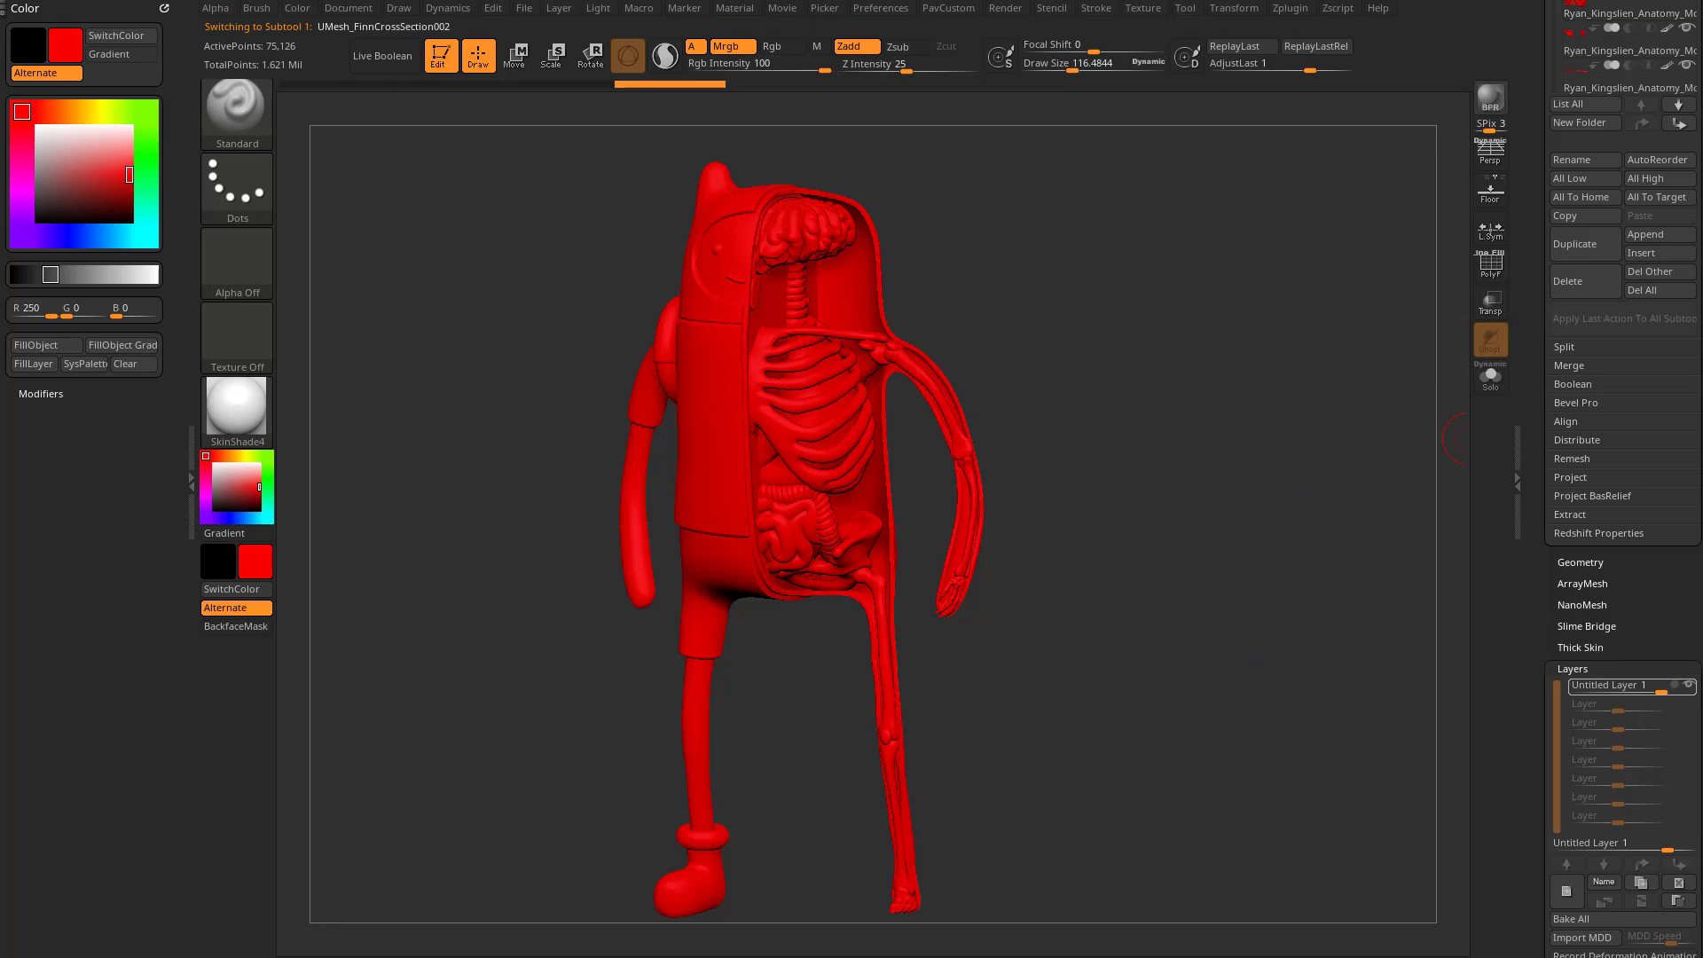
Set the active color to white, R 255, G 255, B 255
left_click_drag(1542, 550, 1542, 441)
scroll(1624, 484, "up", 2)
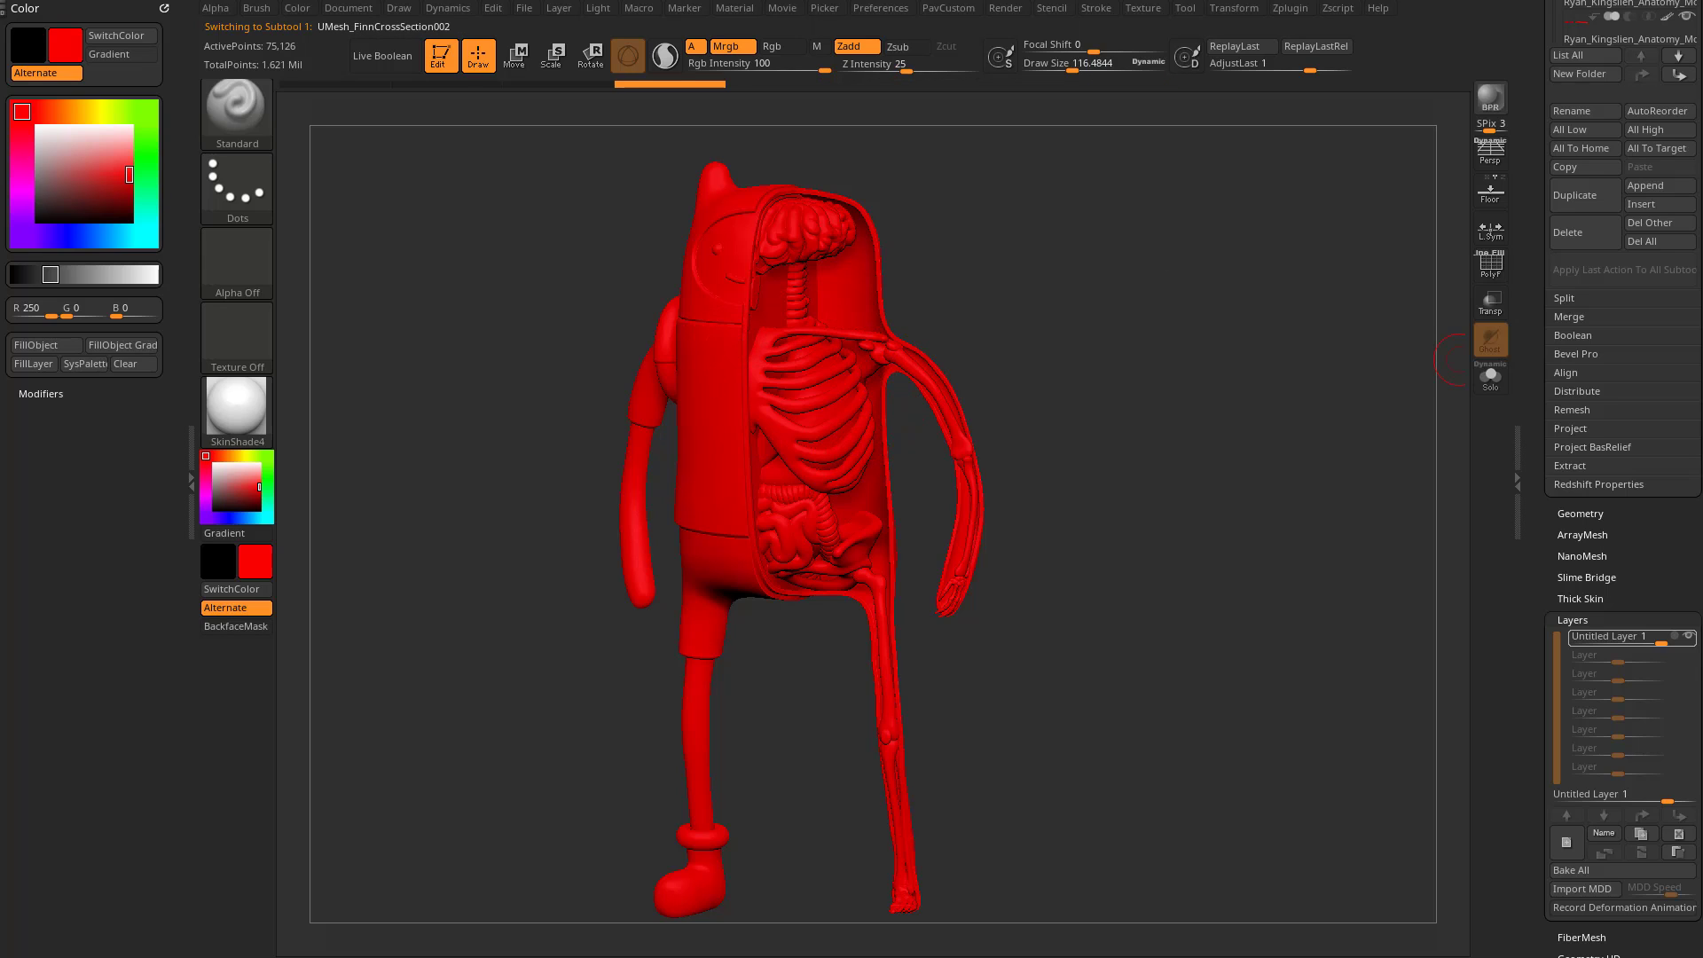
mouse_move(1293, 399)
left_mouse_down()
mouse_move(1331, 380)
mouse_move(1305, 388)
left_mouse_up()
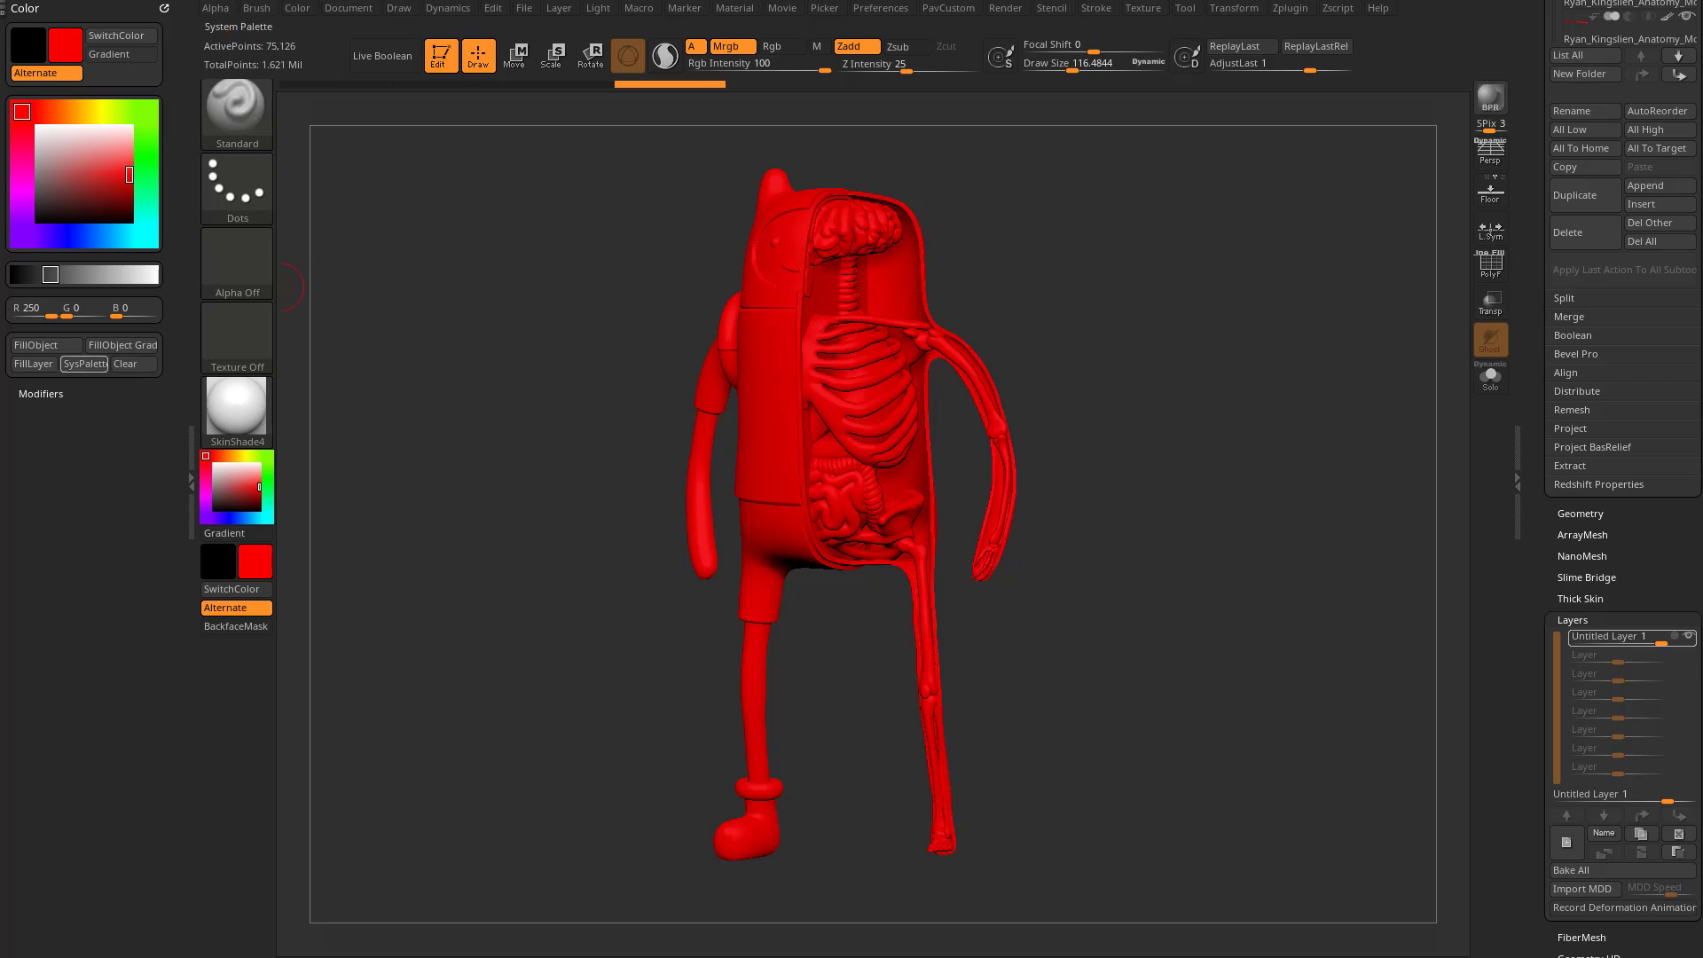
left_click(214, 464)
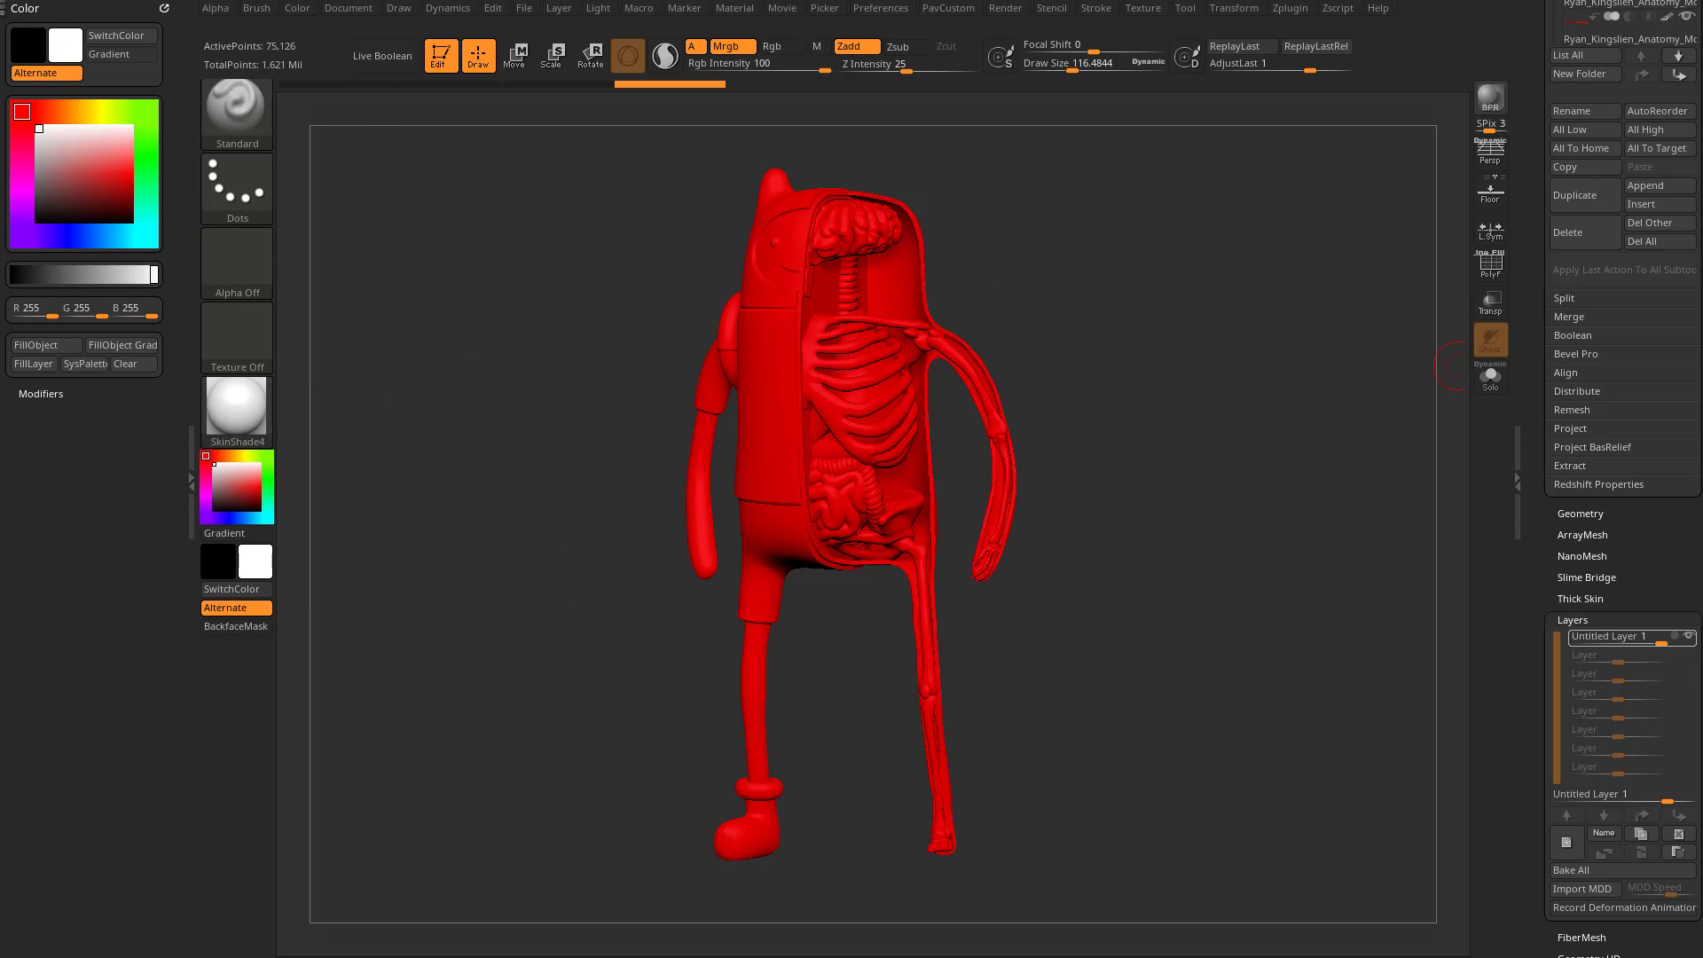
left_click_drag(1133, 309, 1091, 312)
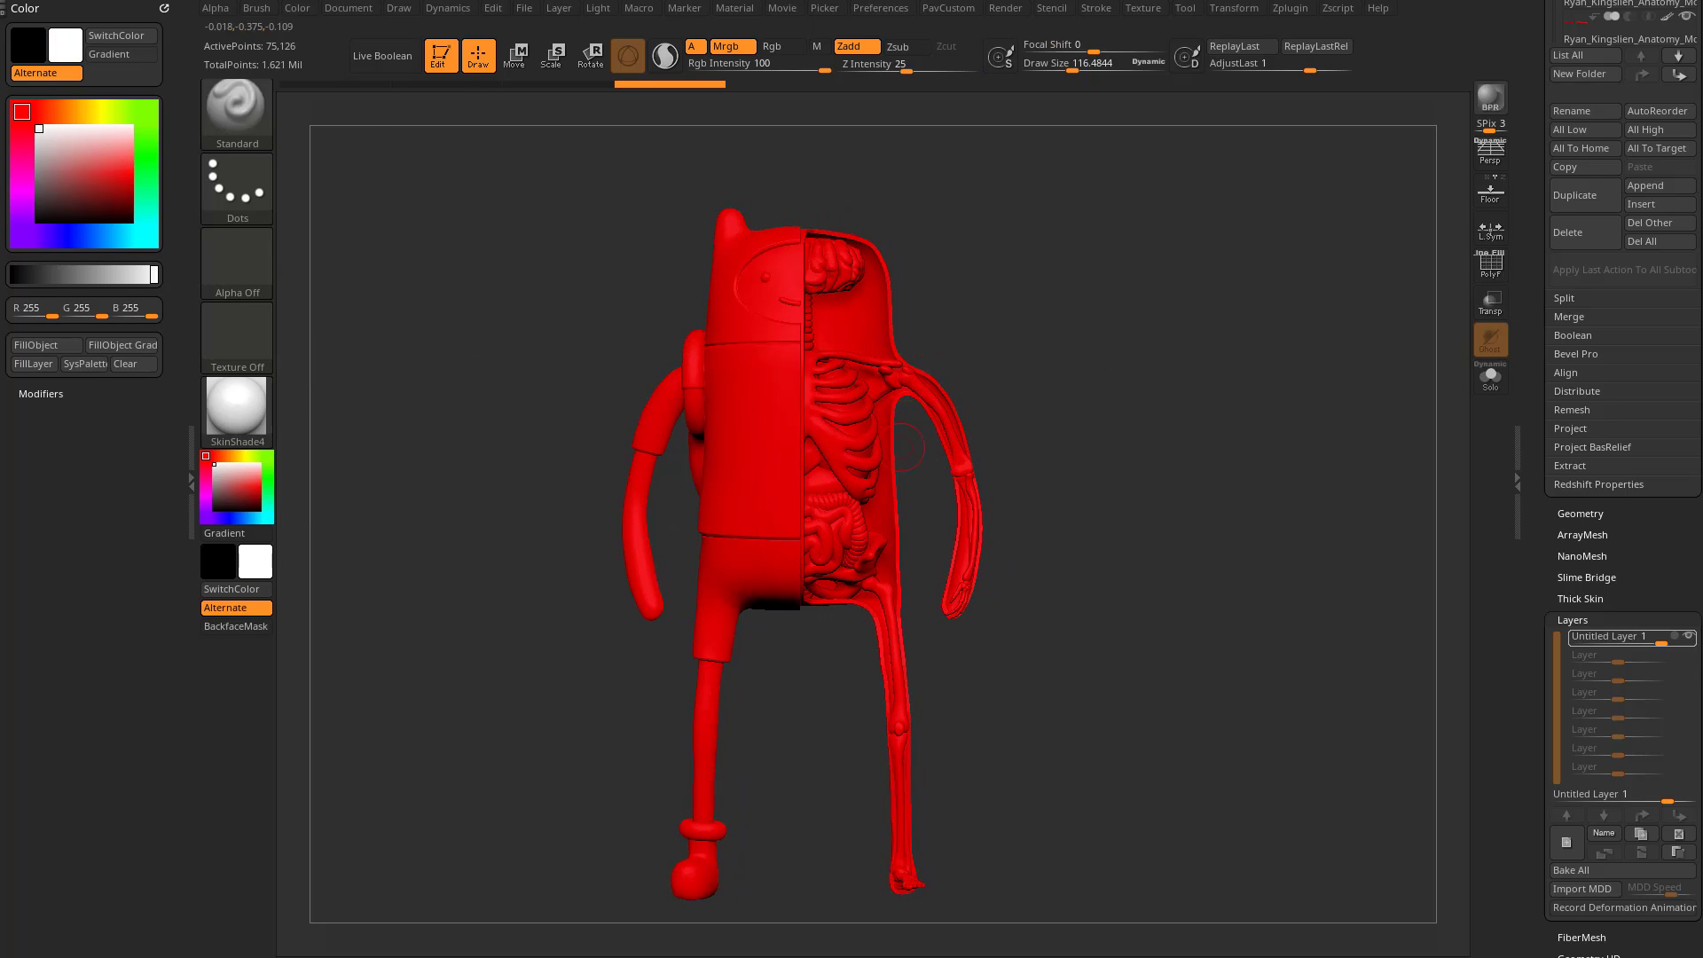
Make the rib cage the active subtool, hide all other subtools and show them again
left_click_drag(1540, 324, 1540, 941)
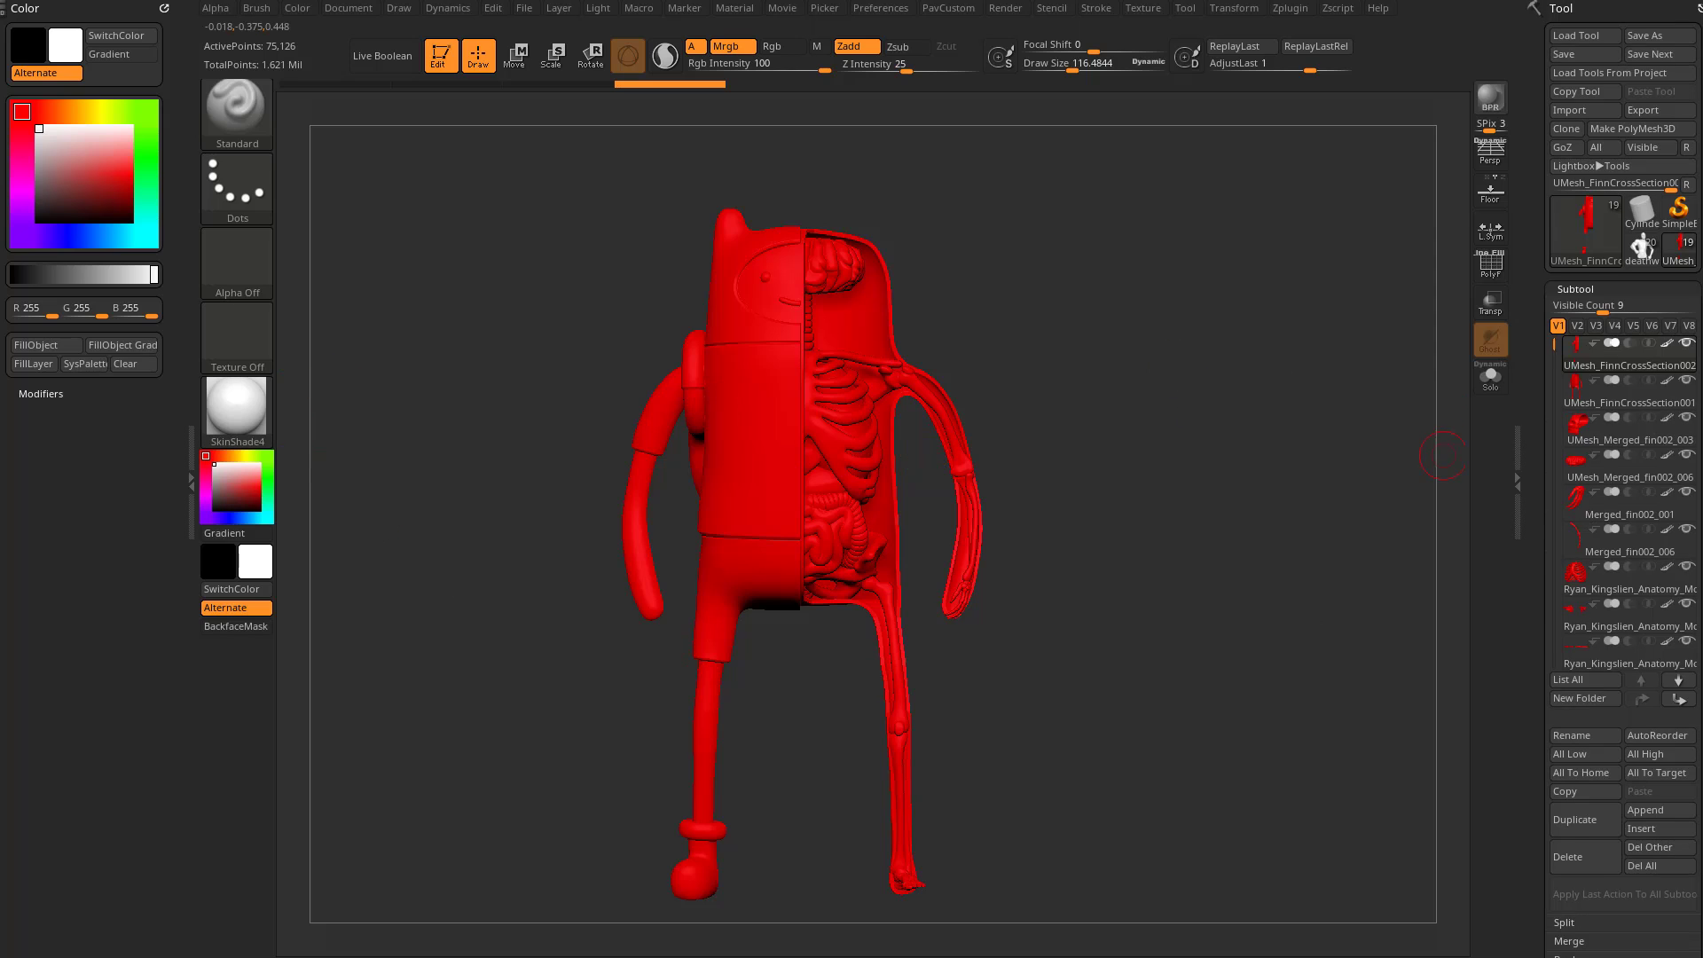
left_click_drag(1344, 429, 1384, 426)
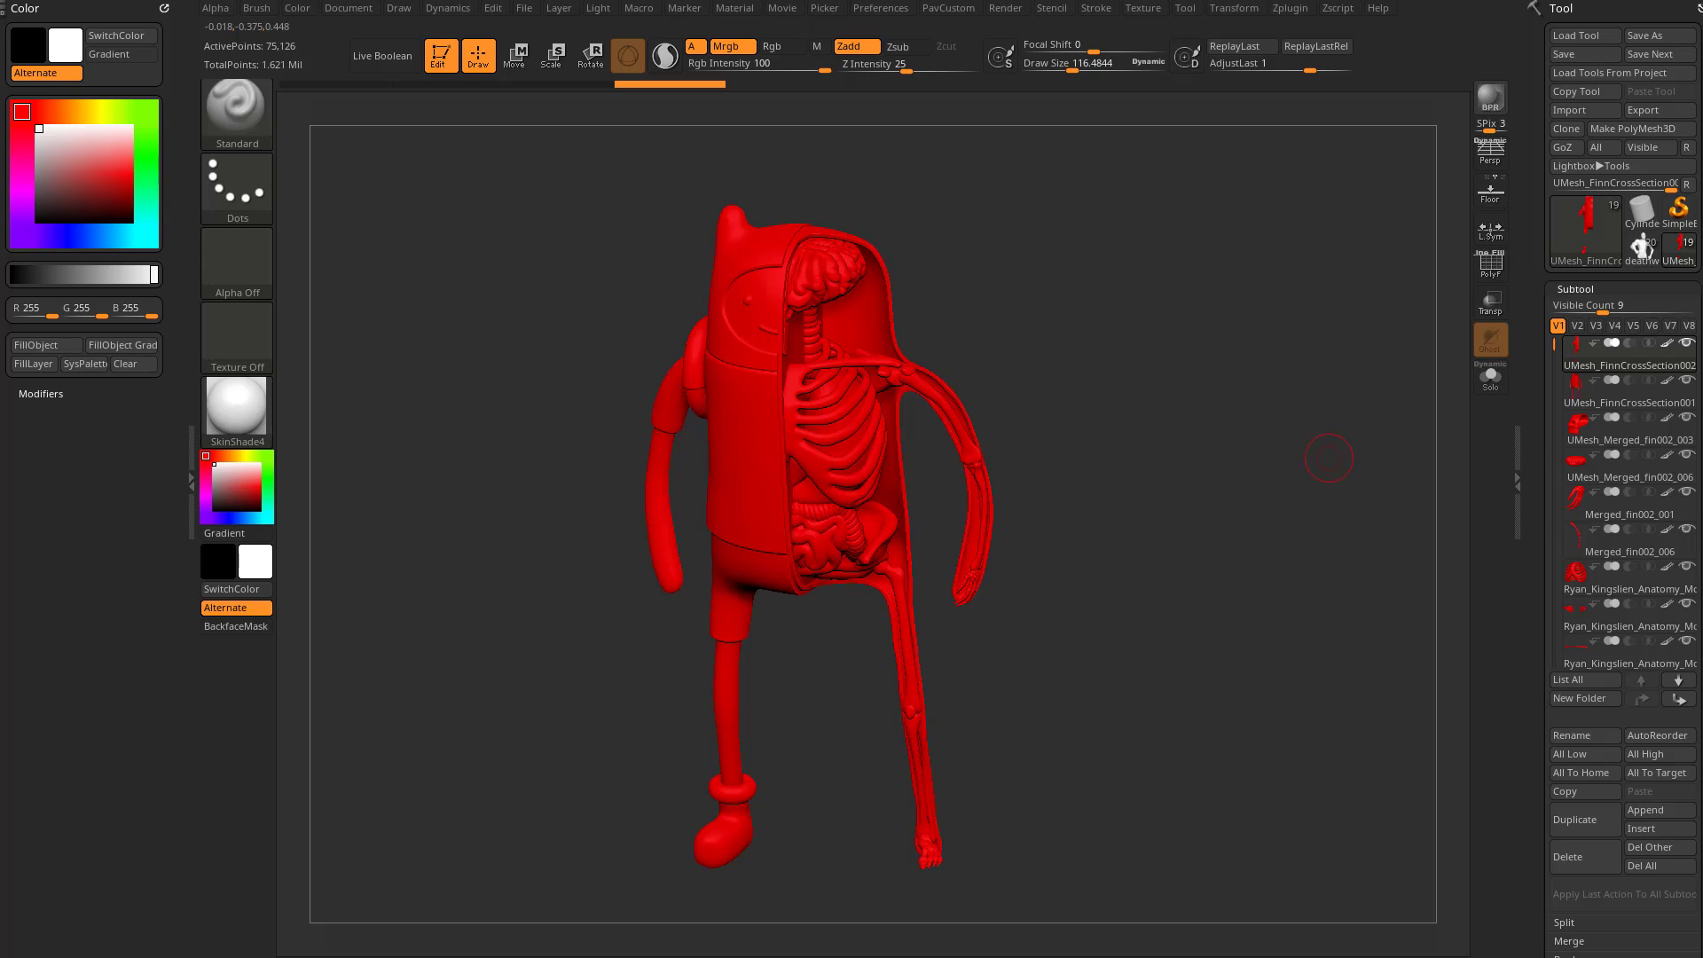
left_click(812, 466, "alt")
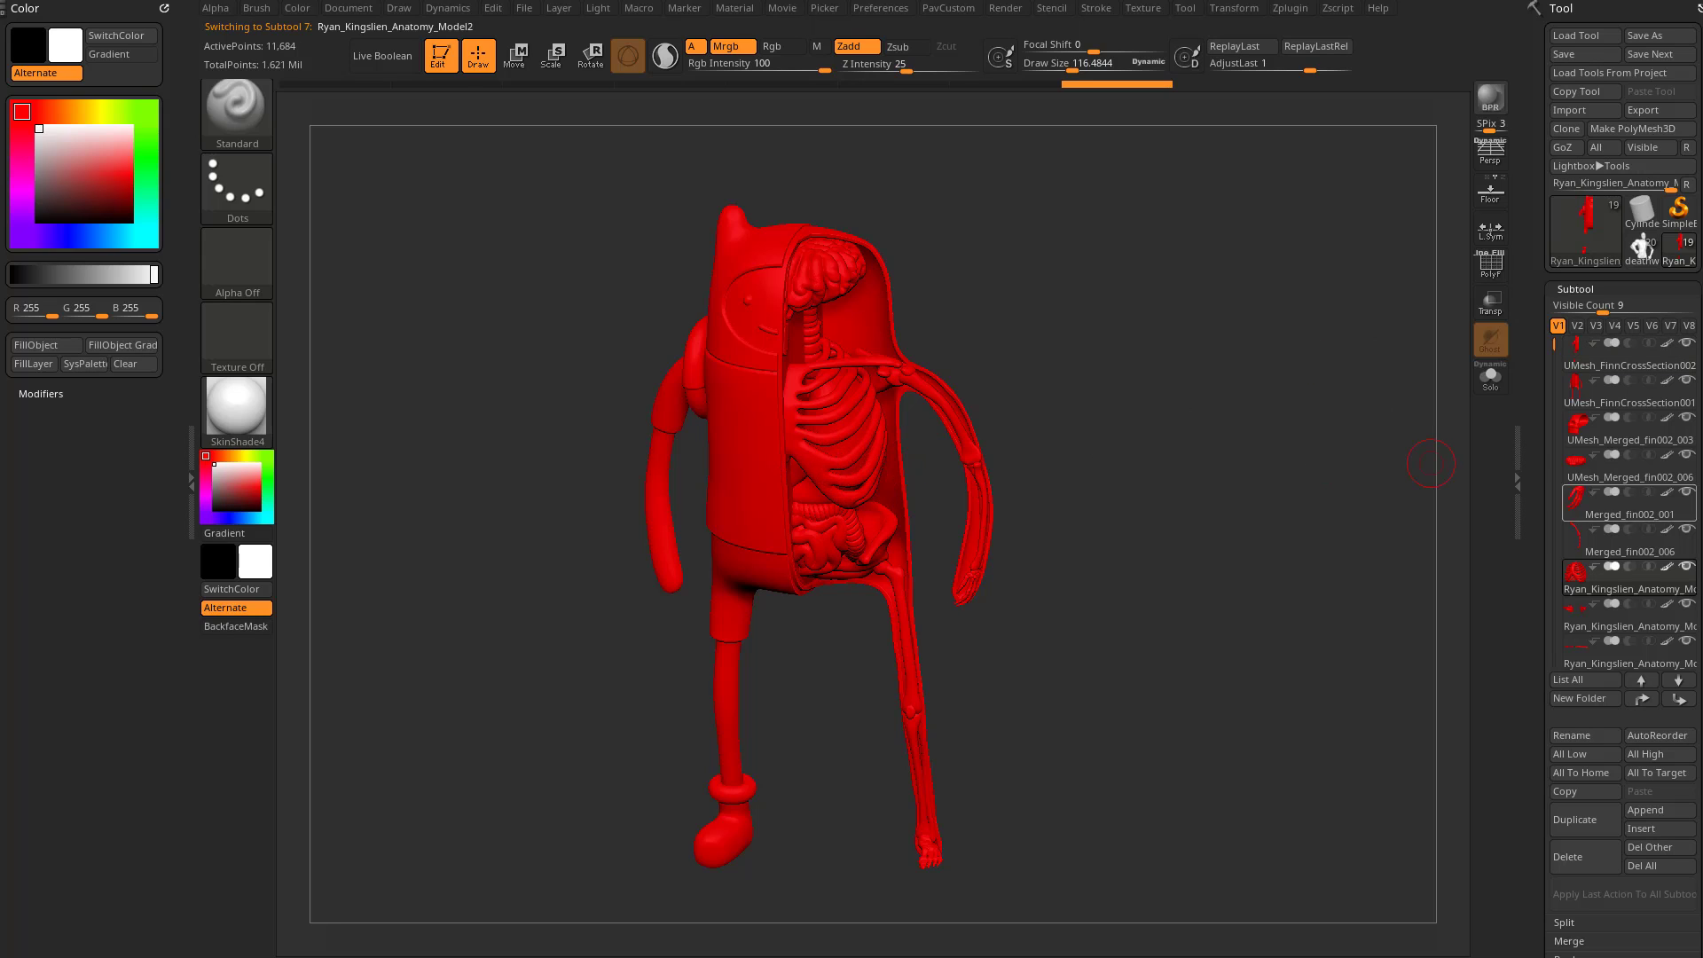
left_click(1687, 567, "shift")
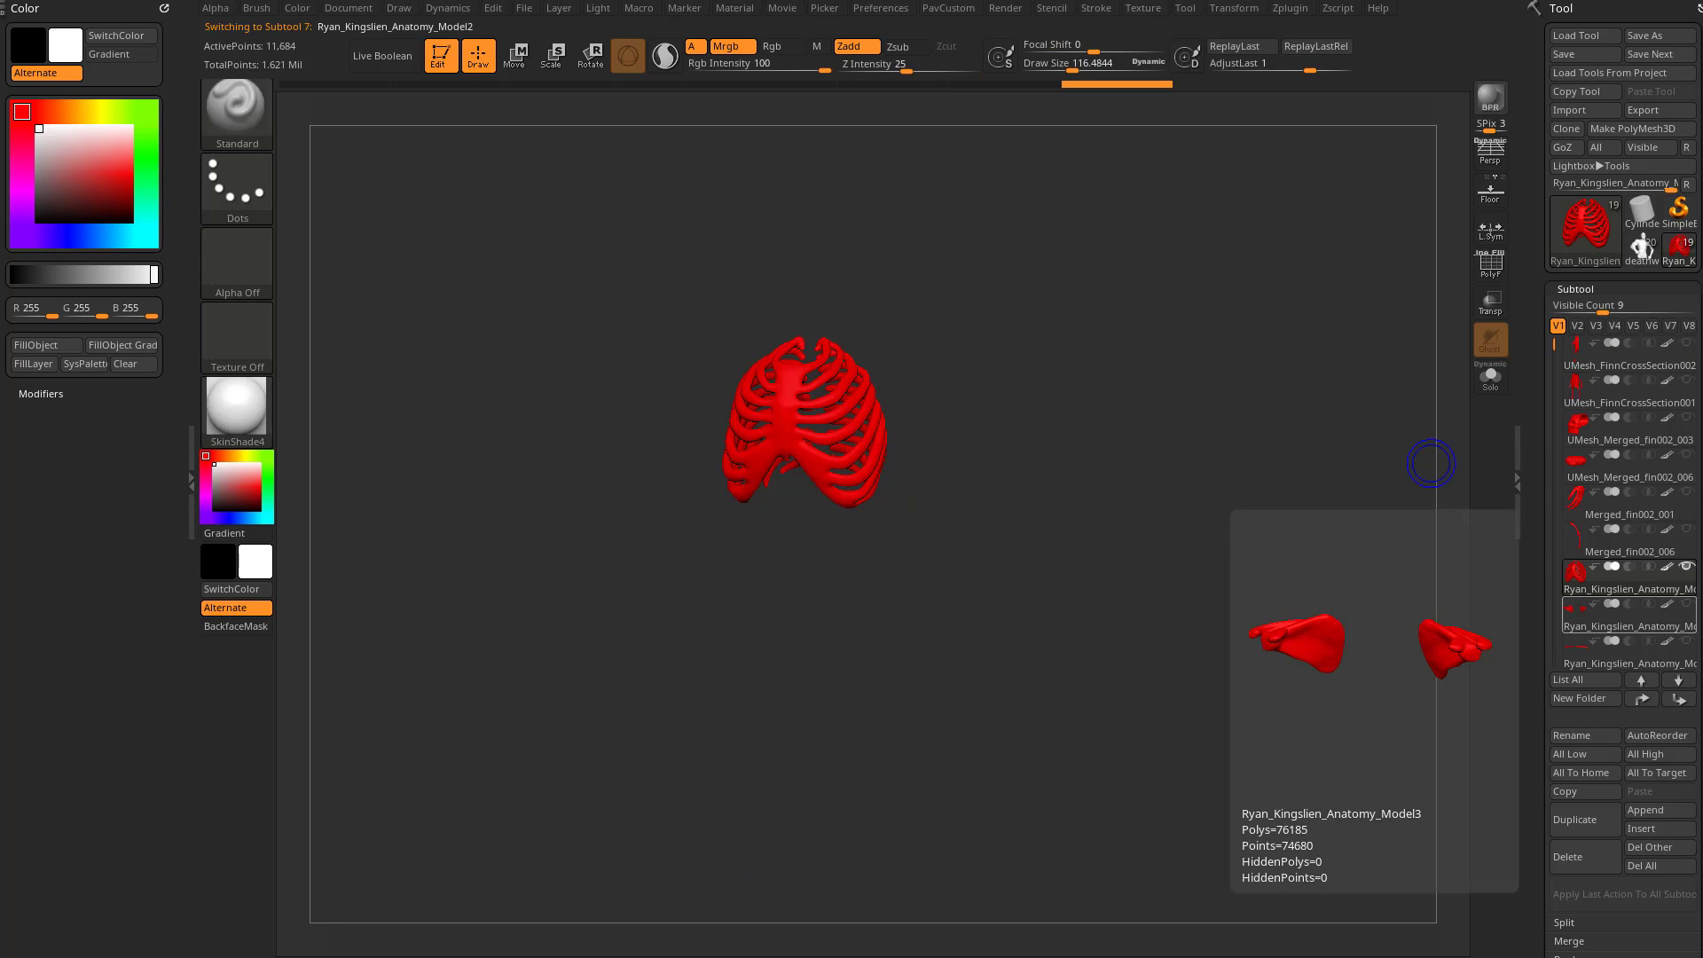
left_click(1686, 567, "shift")
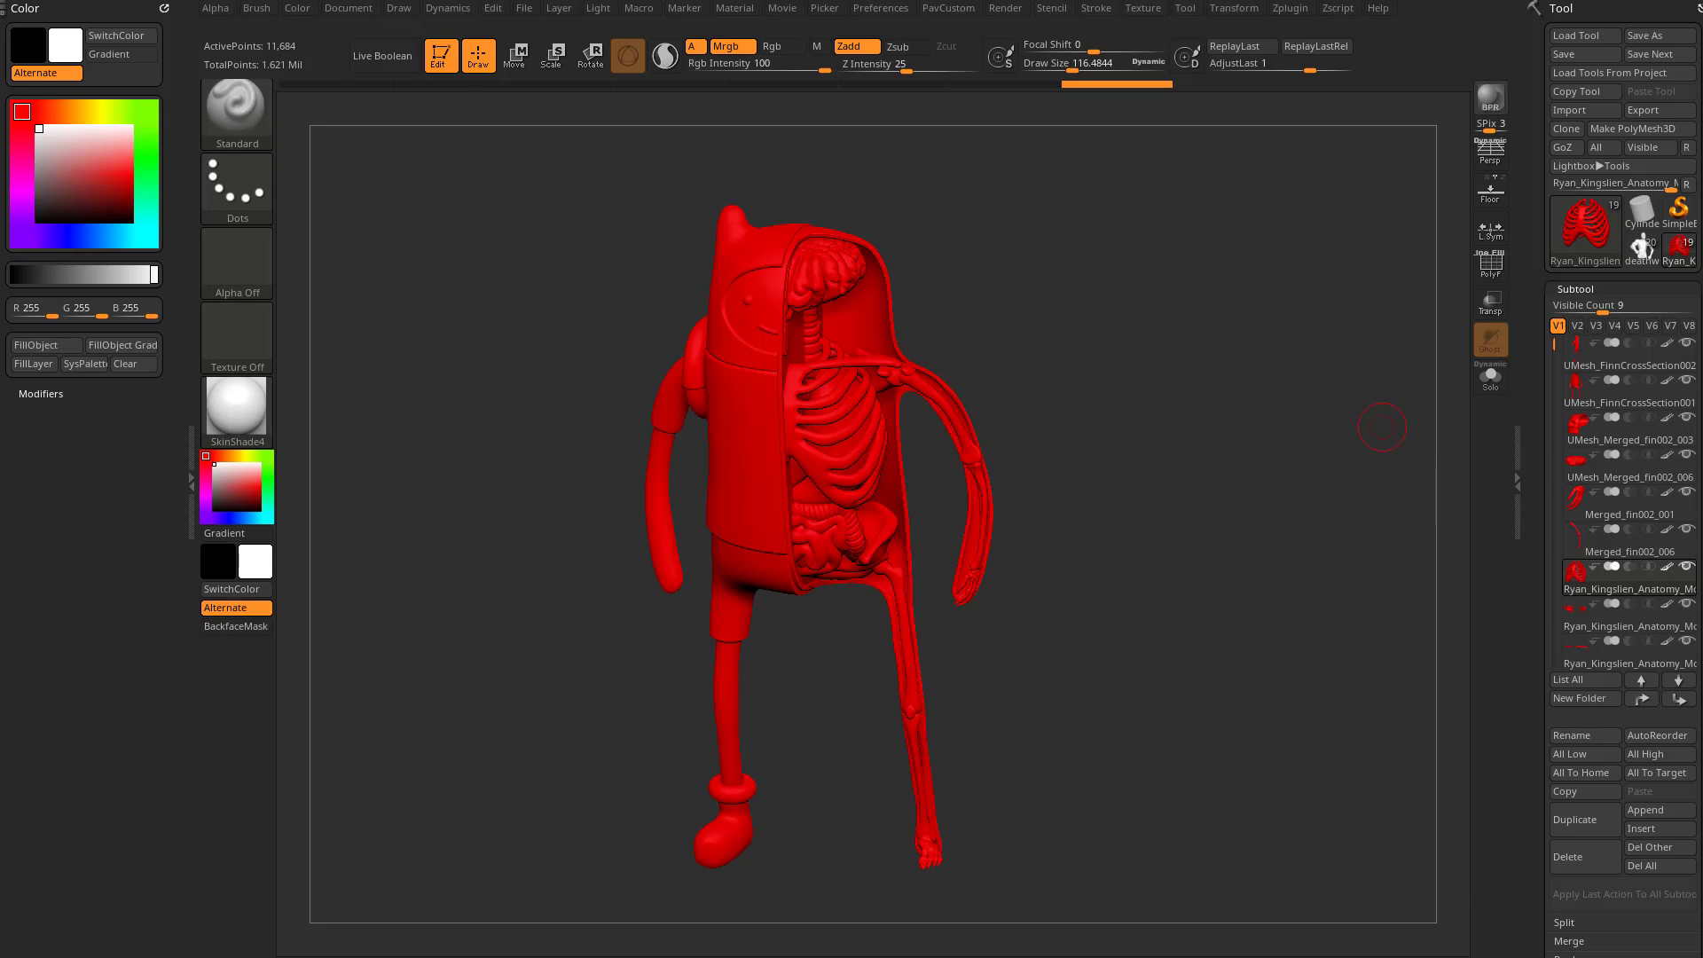
left_click_drag(1212, 428, 1185, 420, "alt")
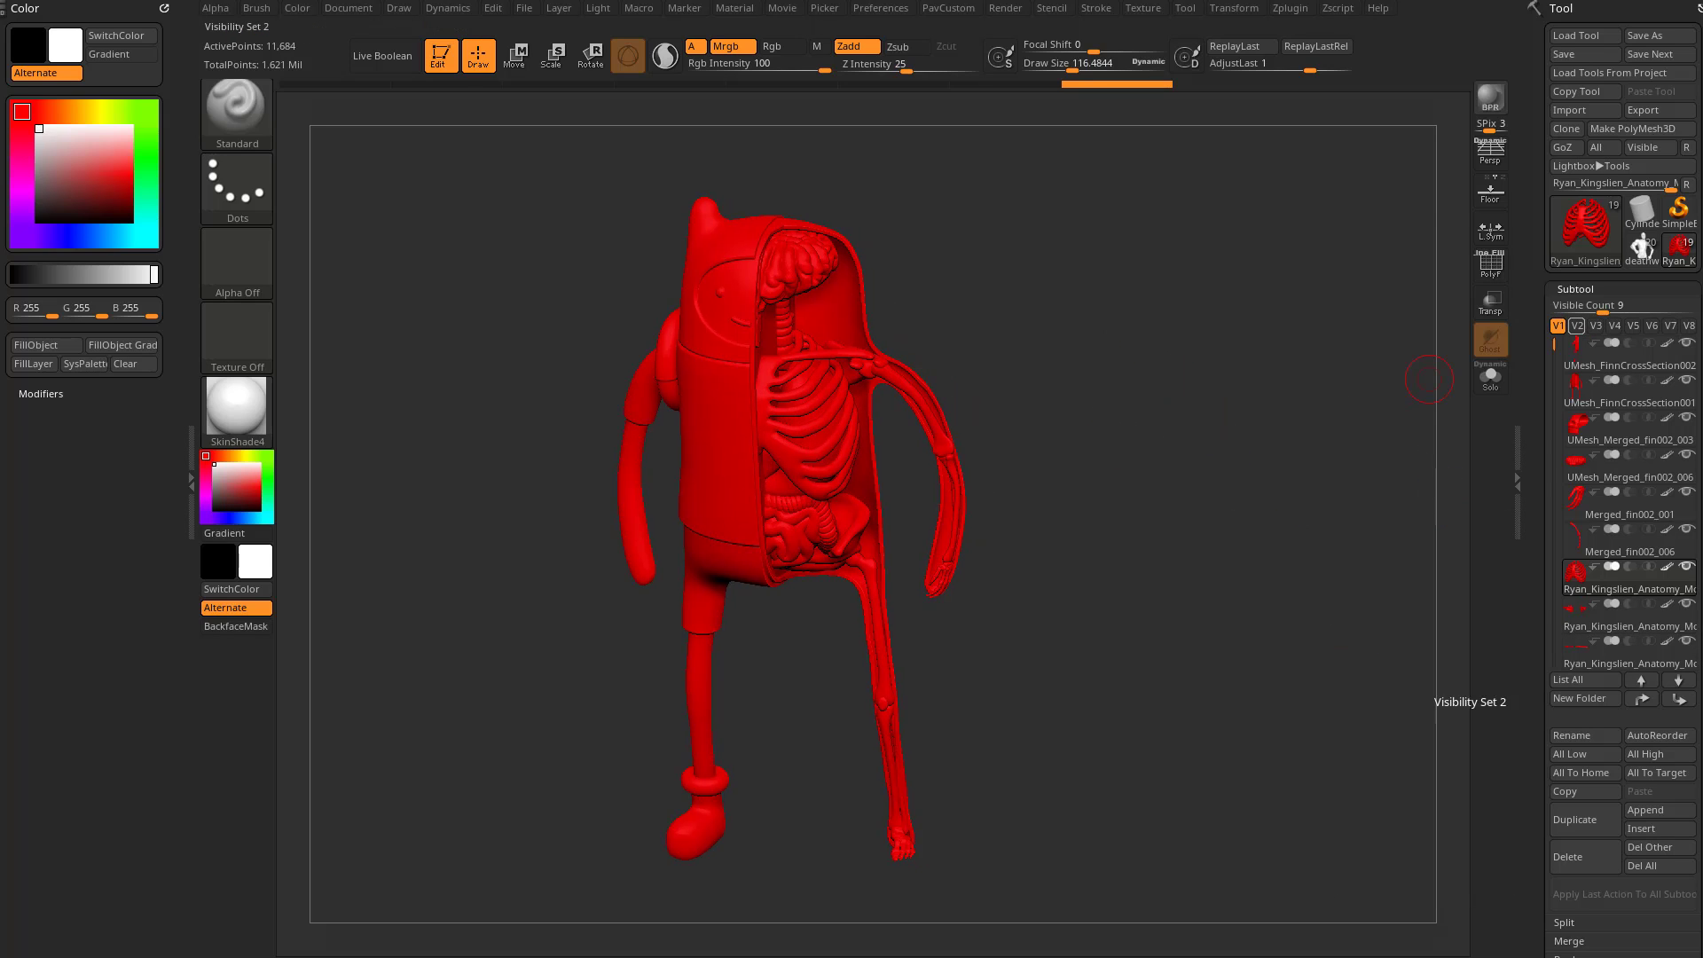
Look through visibility sets V2 to V5 of the subtool list and return to set V1
left_click(1578, 325)
left_click(1615, 326)
left_click(1633, 326)
left_click(1614, 326)
left_click(1596, 325)
left_click(1578, 326)
left_click(1559, 326)
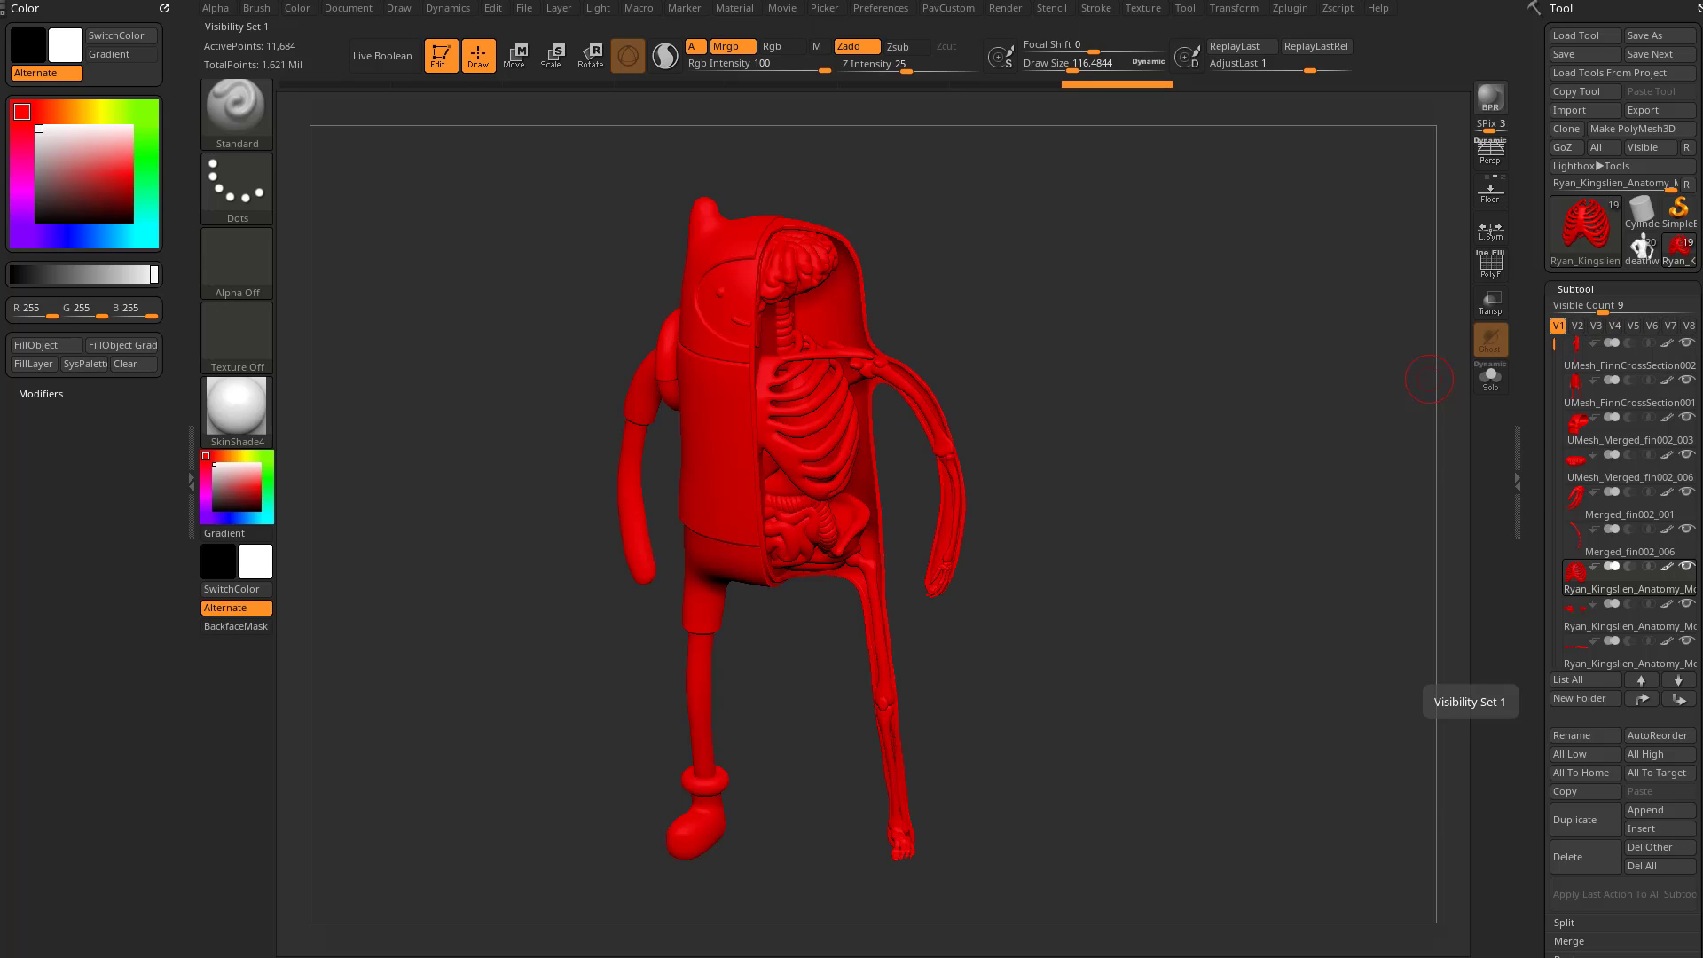
left_click_drag(1377, 462, 1455, 414)
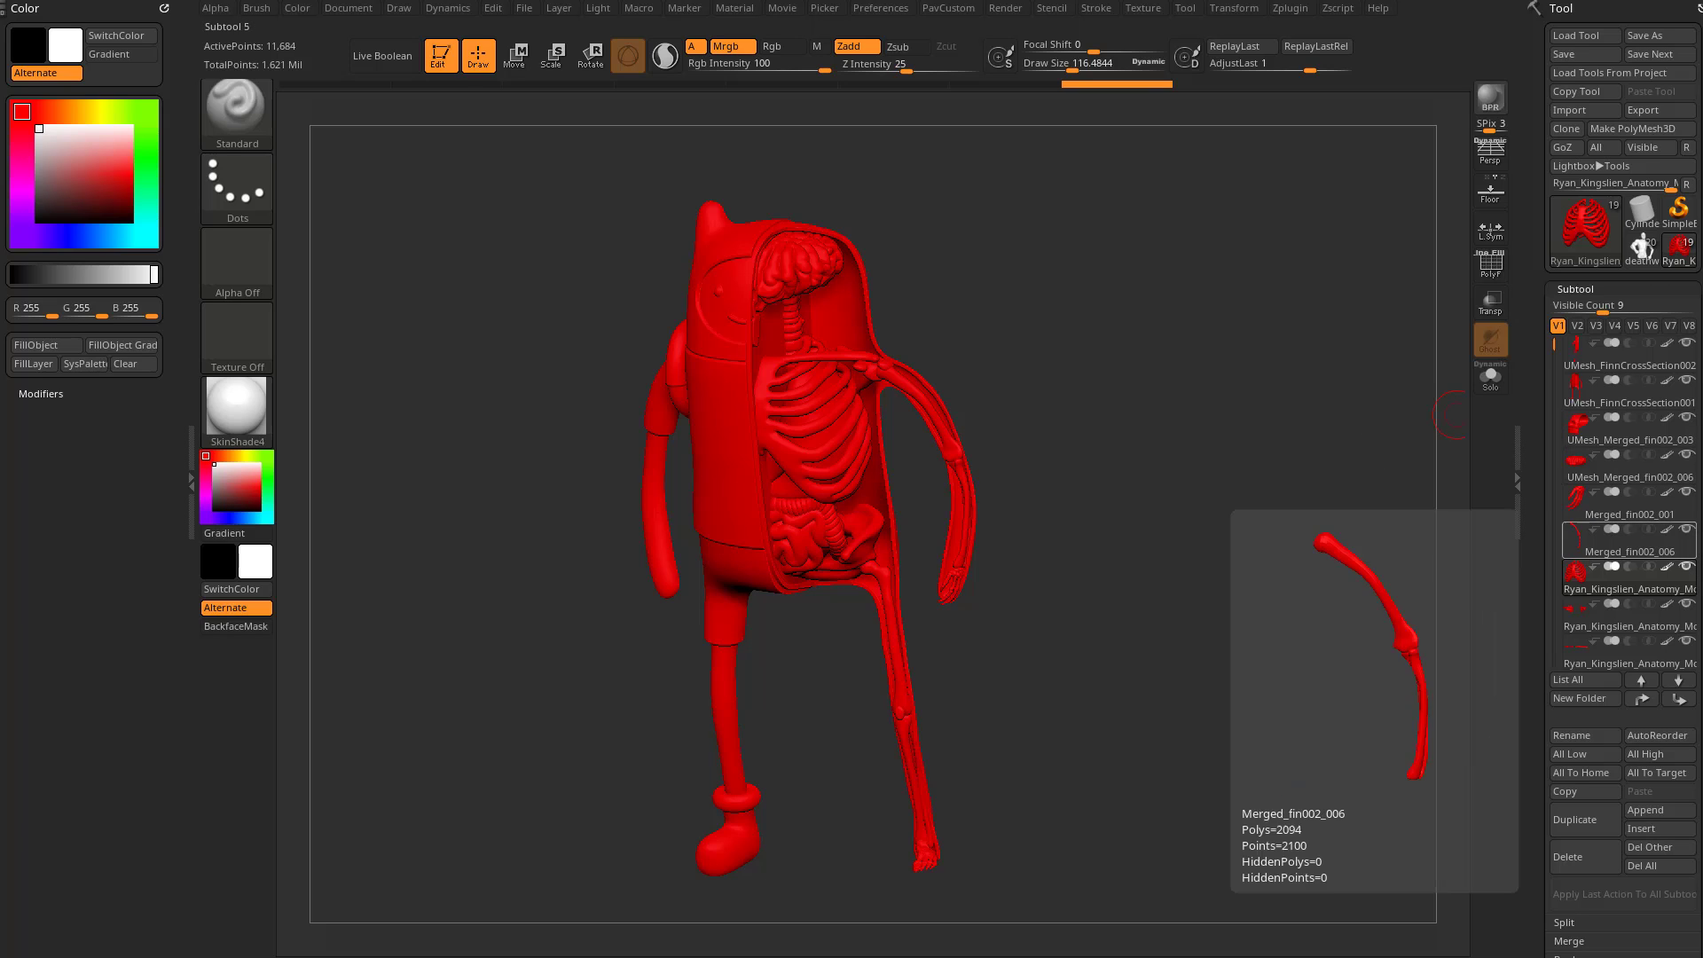
Switch to visibility set V2 and show only the rib cage subtool in it
mouse_move(1576, 573)
left_click(1688, 567, "shift")
left_click(1688, 566, "shift")
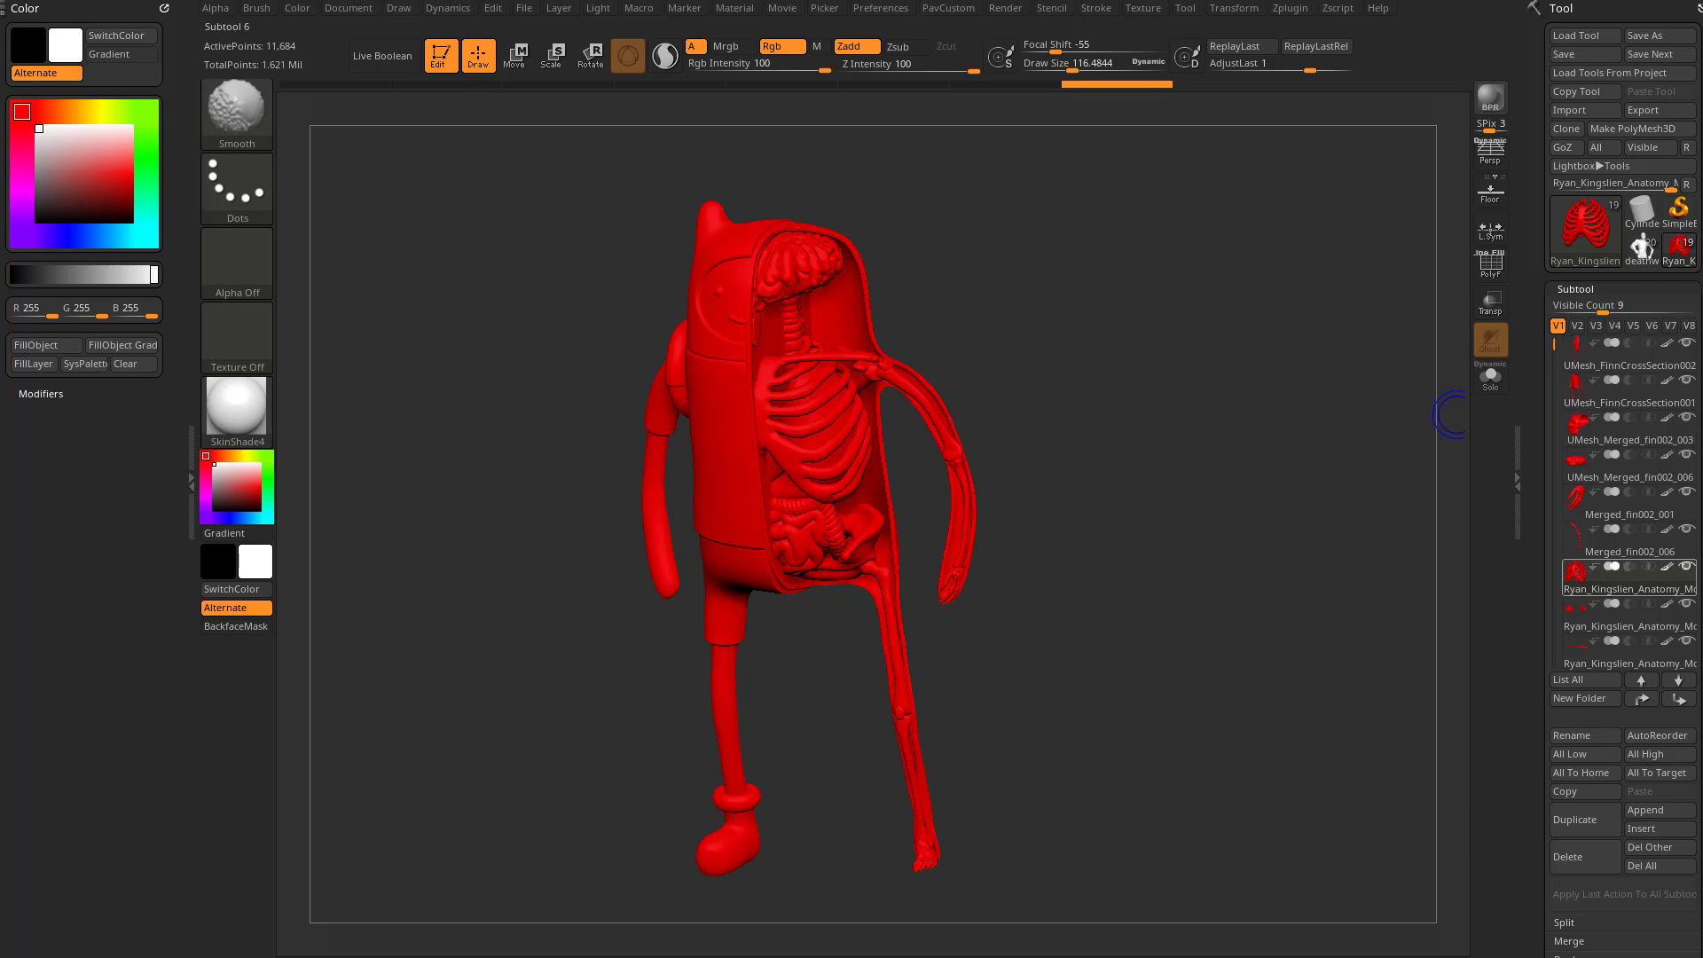
left_click(1577, 327)
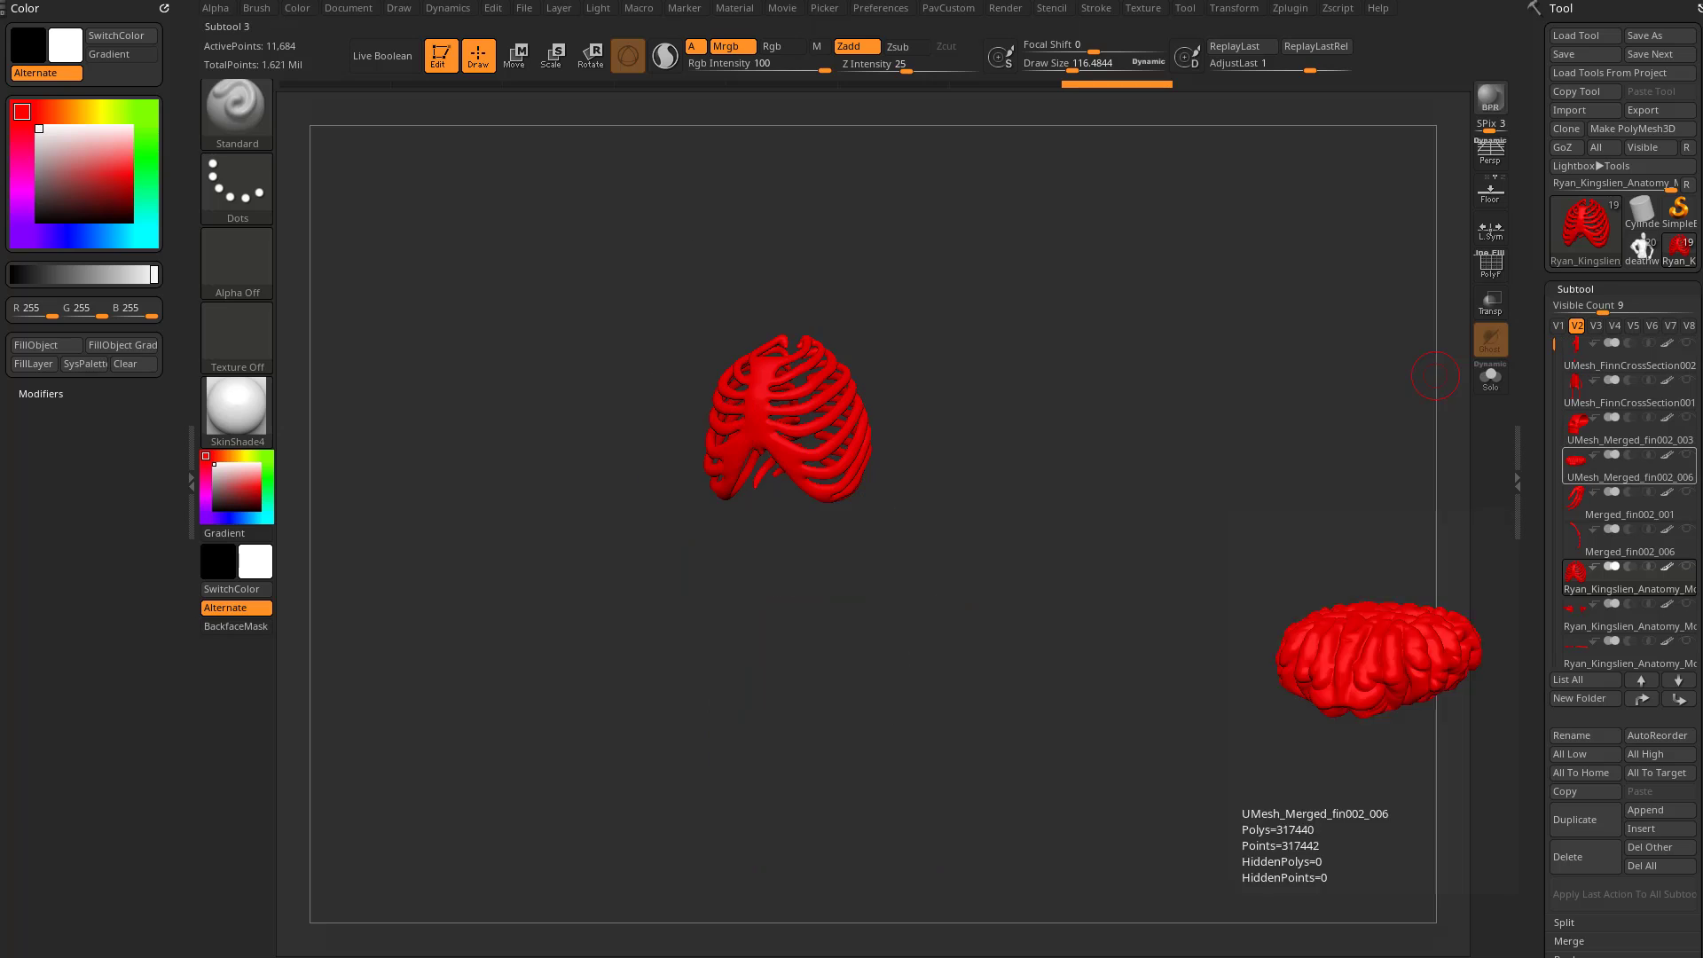
left_click(1687, 567, "shift")
left_click_drag(1342, 637, 1377, 570, "alt")
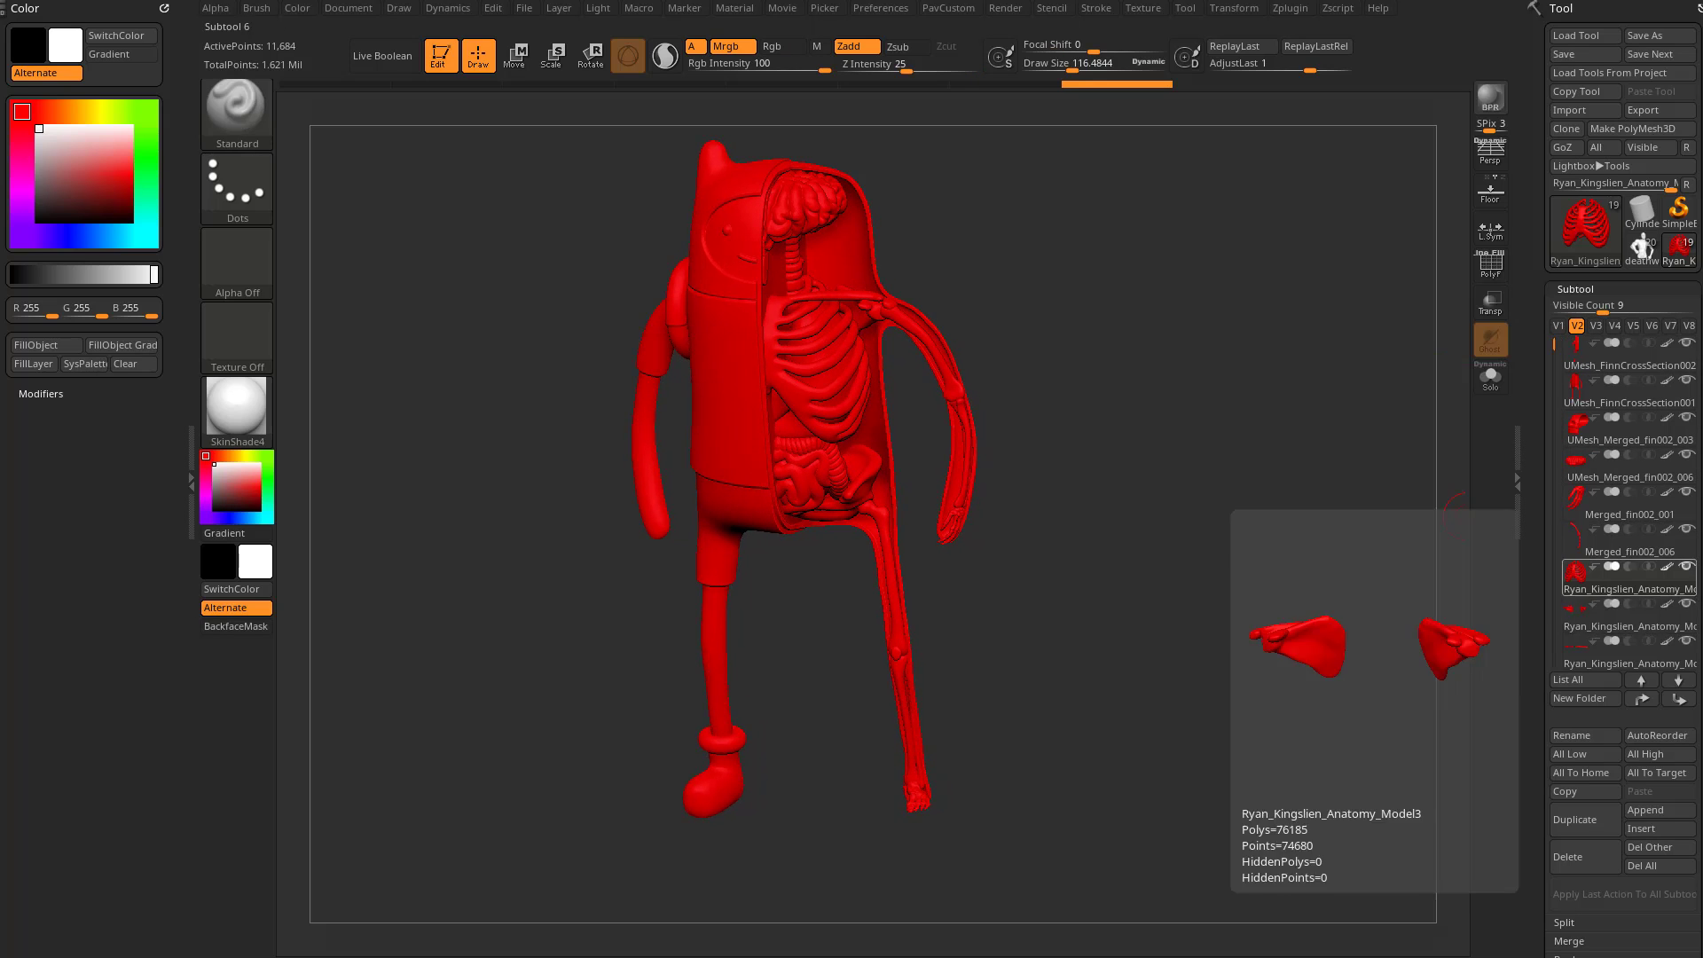
left_click(1687, 566, "shift")
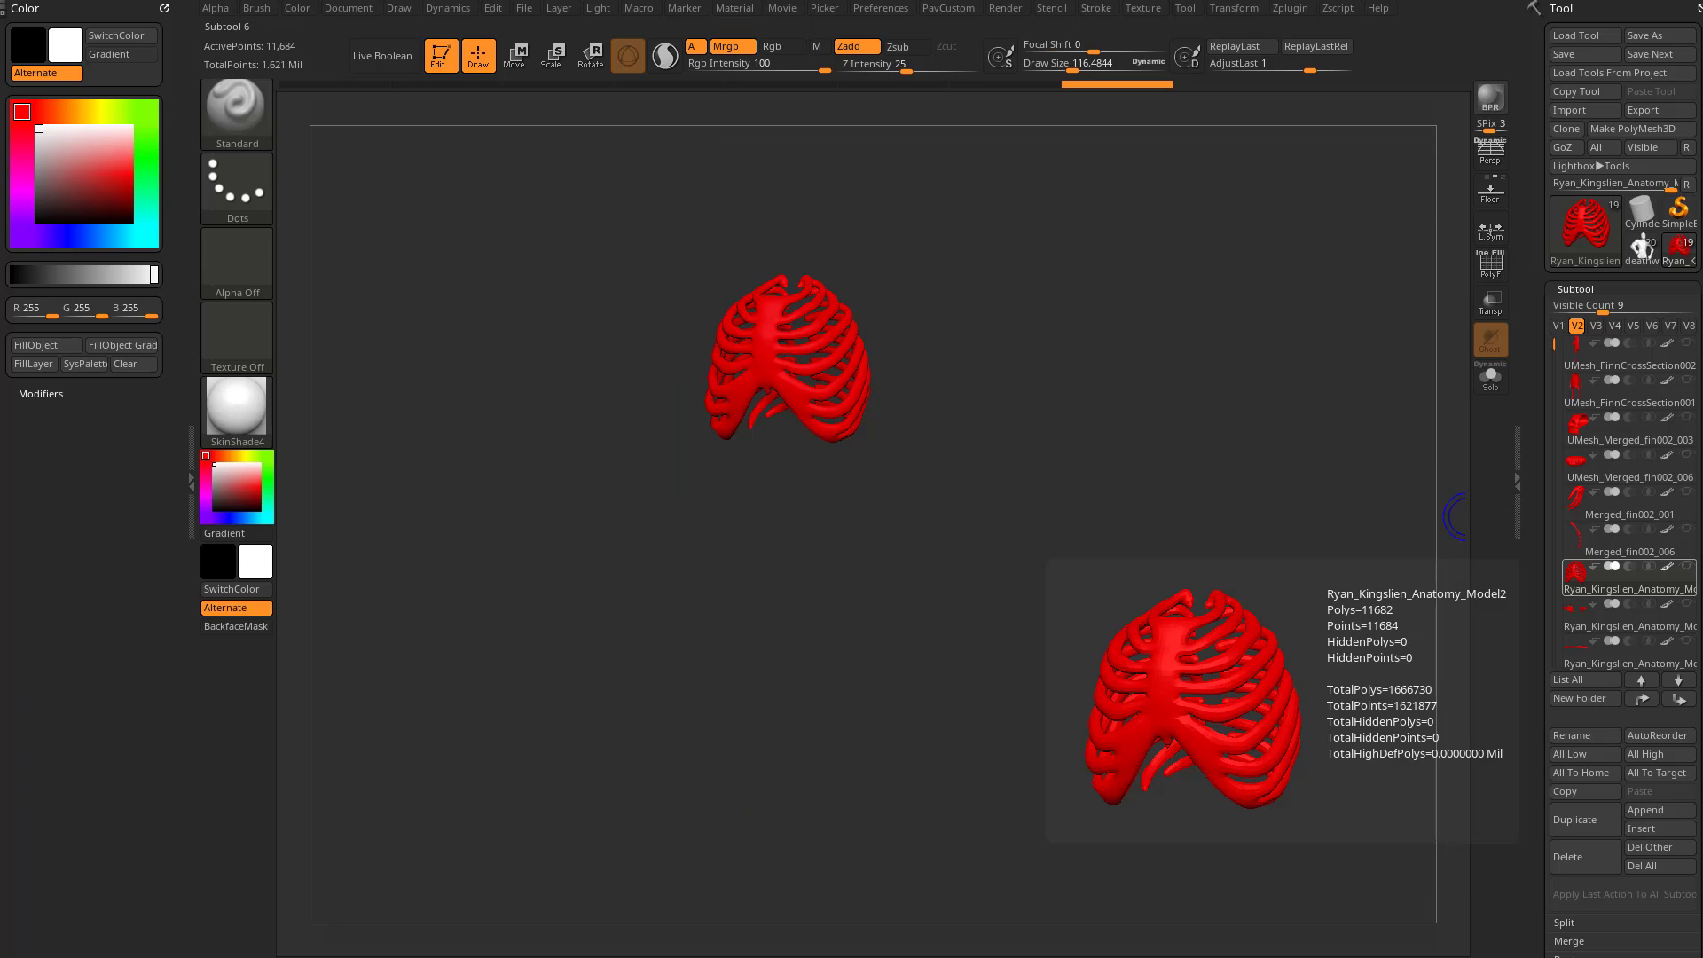
Toggle visibility of Merged_fin002_006, Merged_fin002_001 and the two subtools below the rib cage in set V2, and compare it with set V1
left_click(1687, 529)
left_click(1687, 491)
left_click(1688, 603)
left_click(1688, 641)
left_click_drag(1114, 335, 1115, 428, "alt")
left_click(1559, 325)
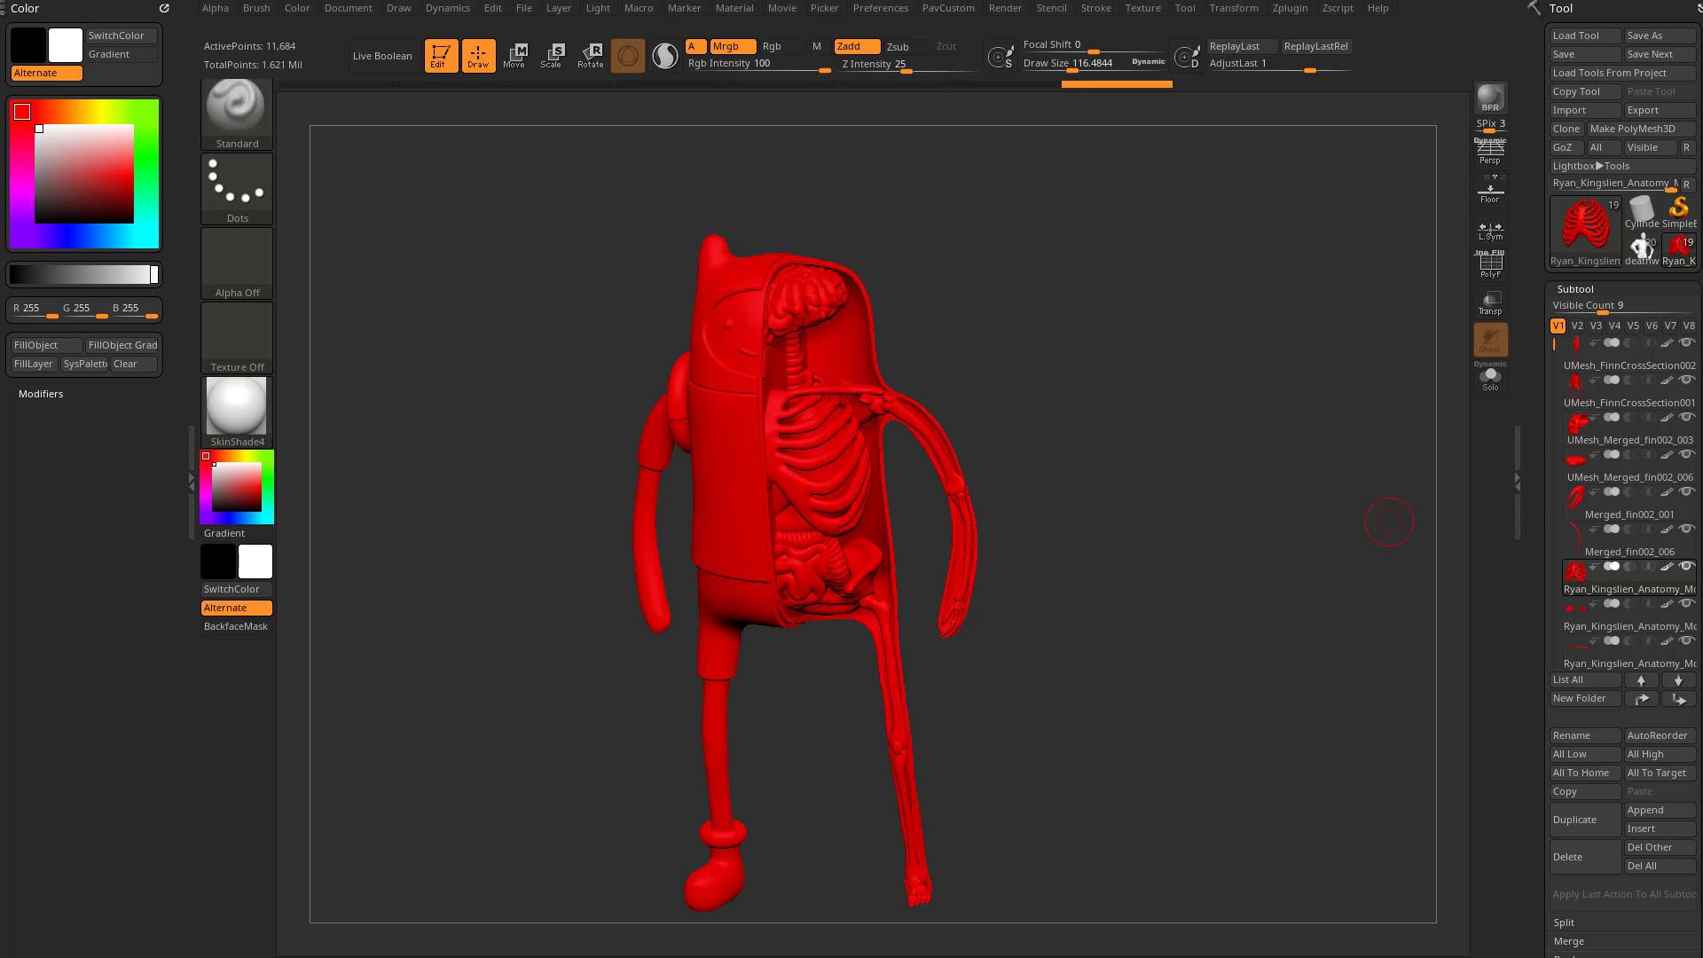
left_click(1578, 326)
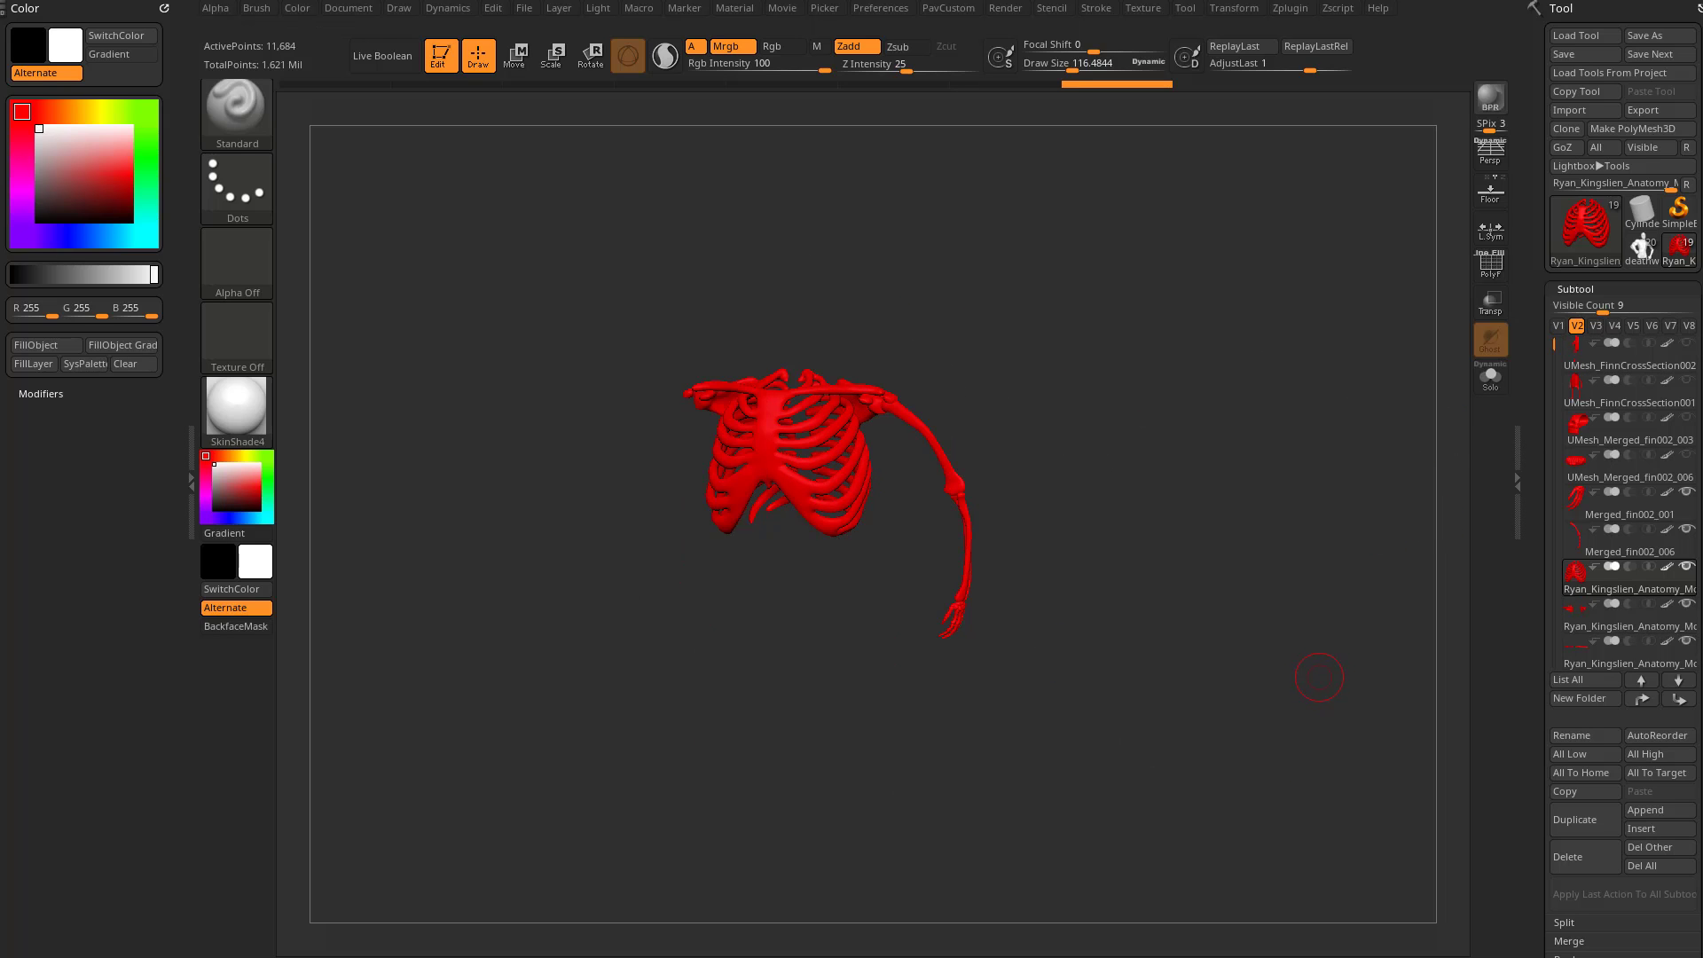
Turn on Colorize for the rib cage subtool in its Polypaint settings
scroll(1623, 479, "down", 5)
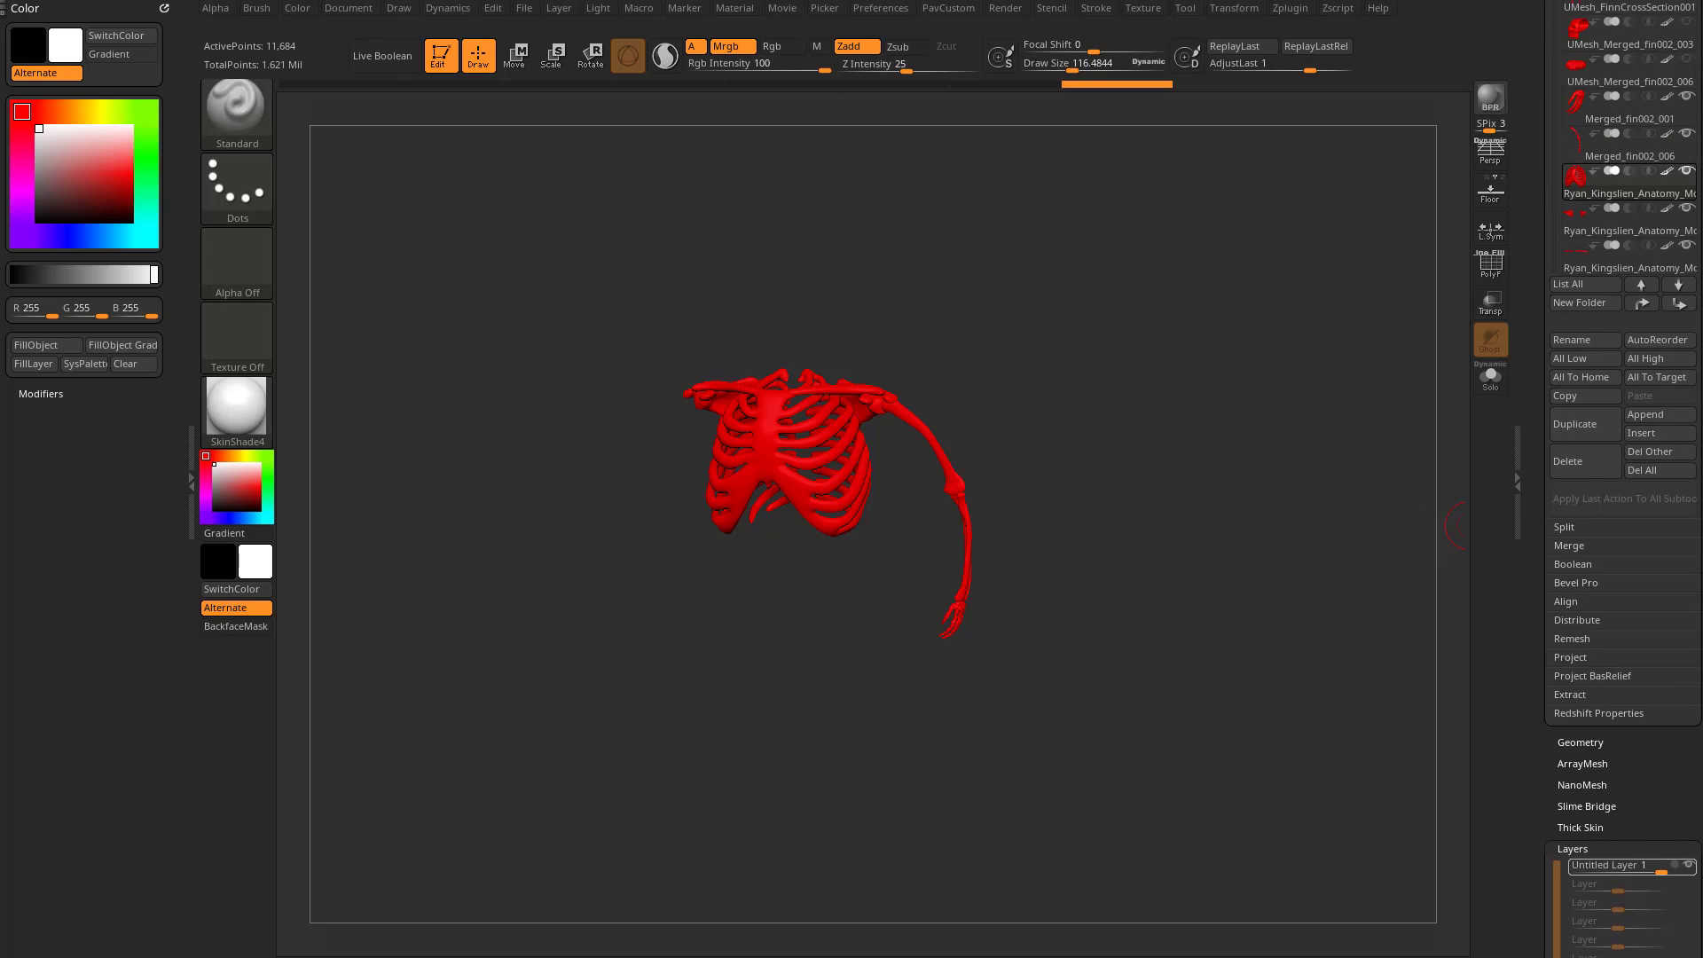
scroll(1624, 479, "down", 5)
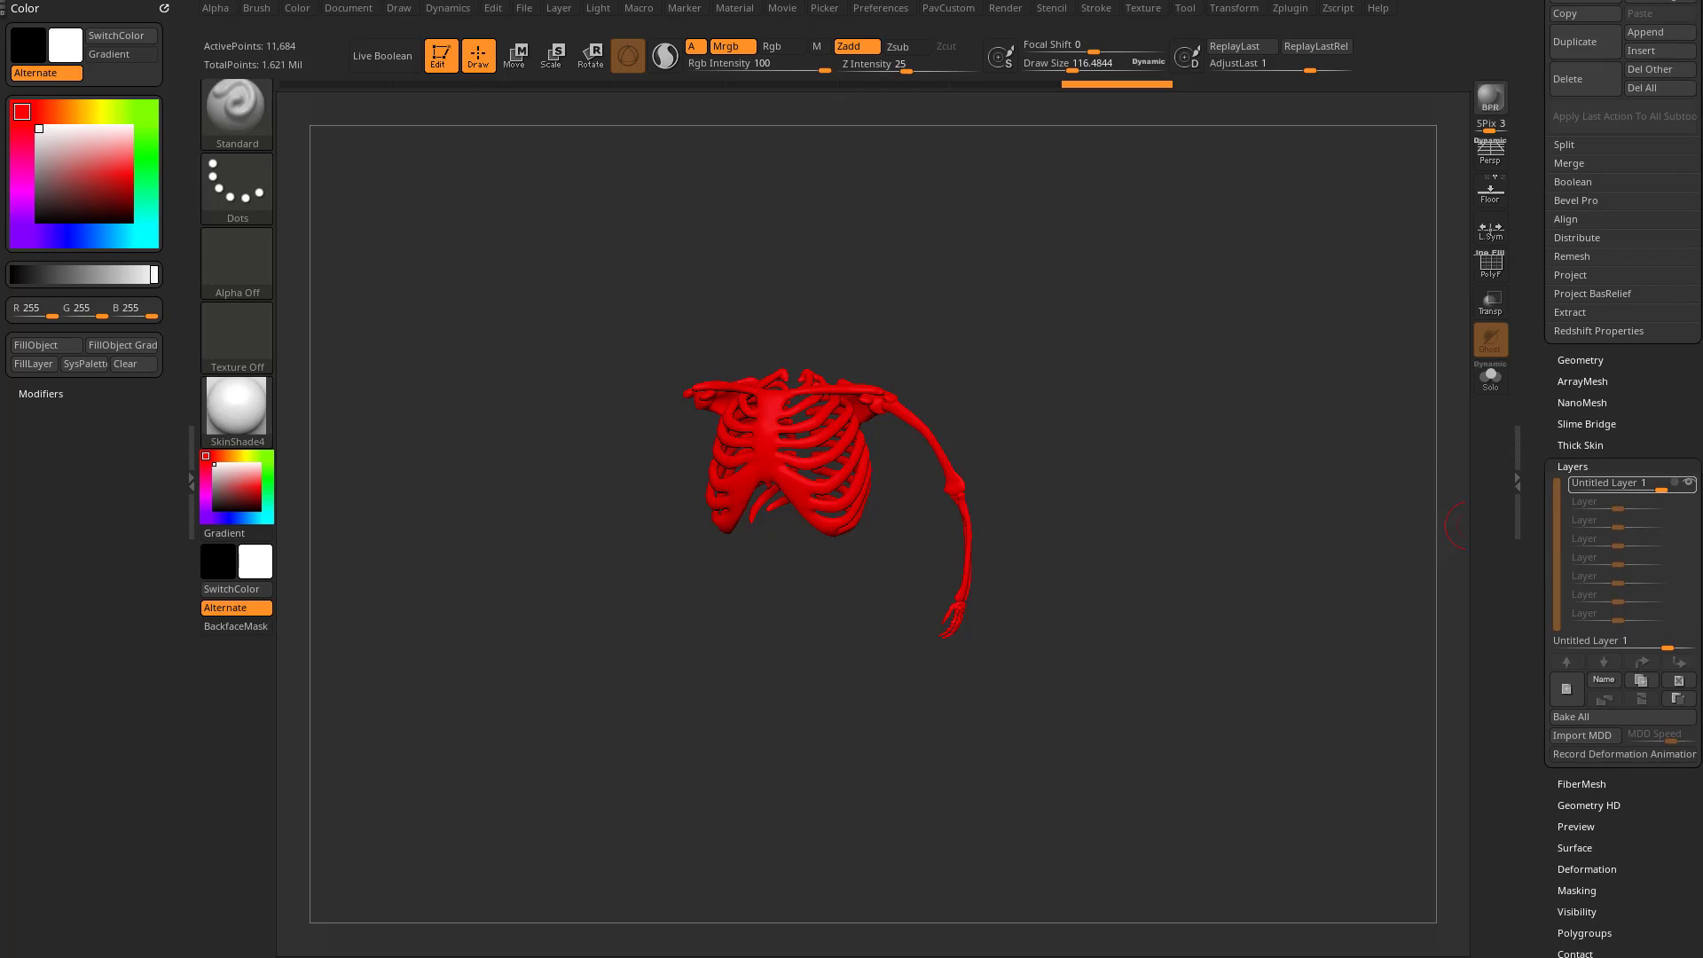
scroll(1623, 479, "down", 6)
key("shift")
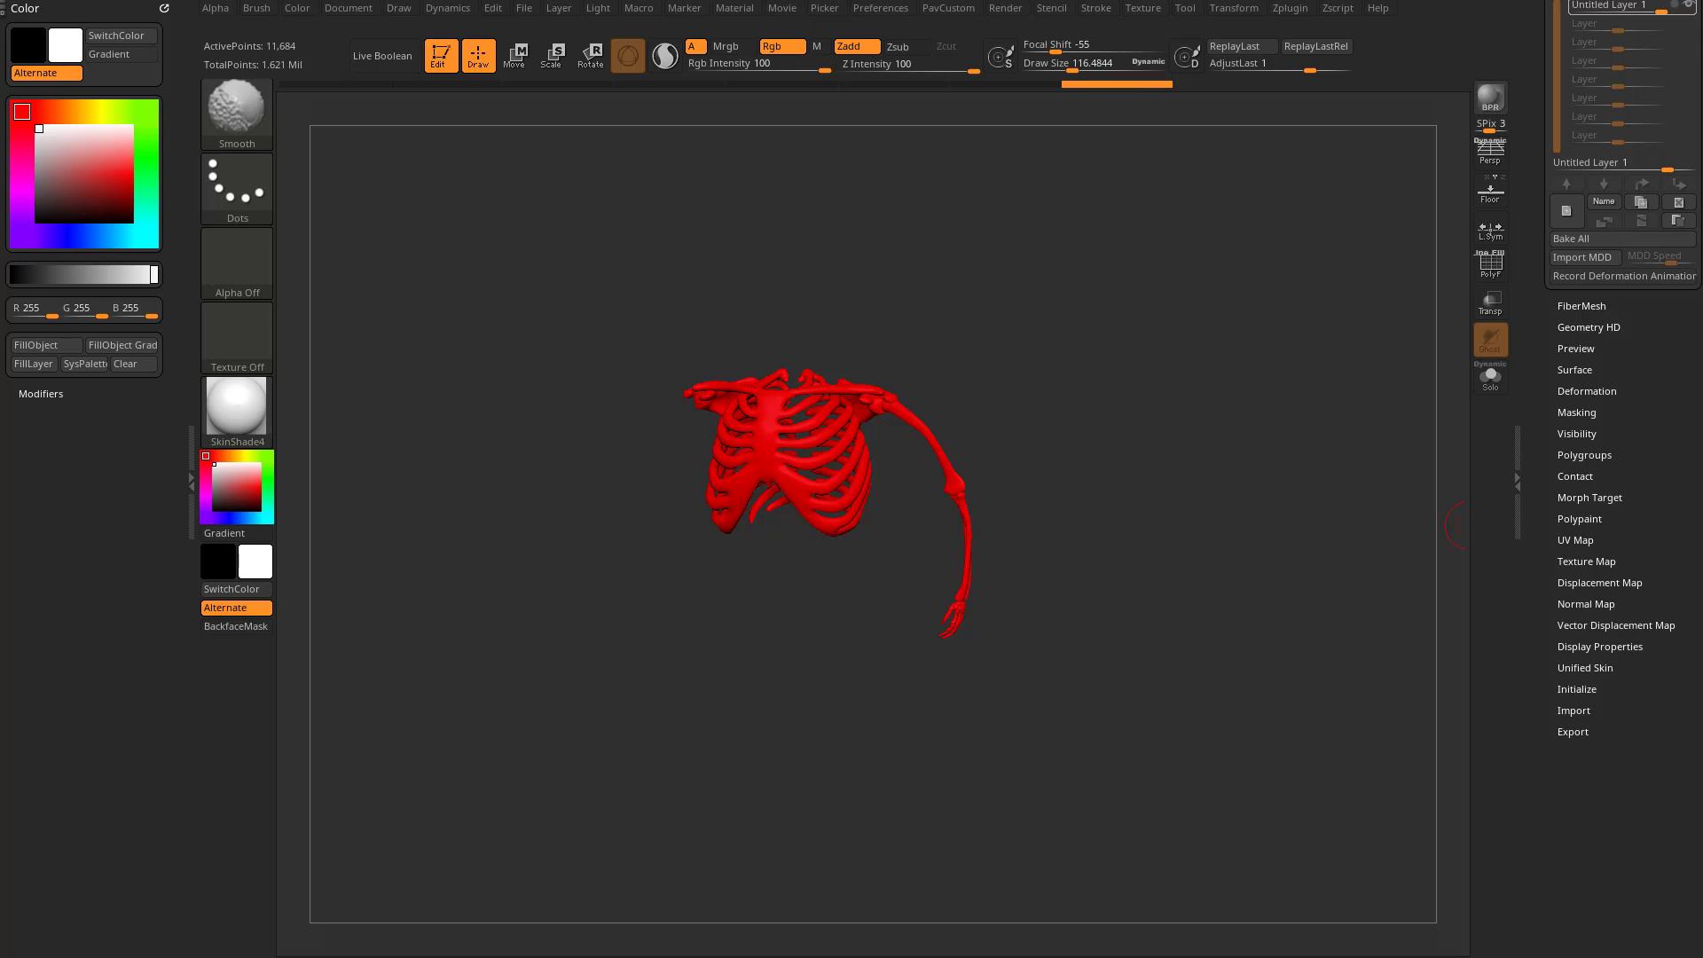
left_click(1580, 519)
left_click(1604, 537)
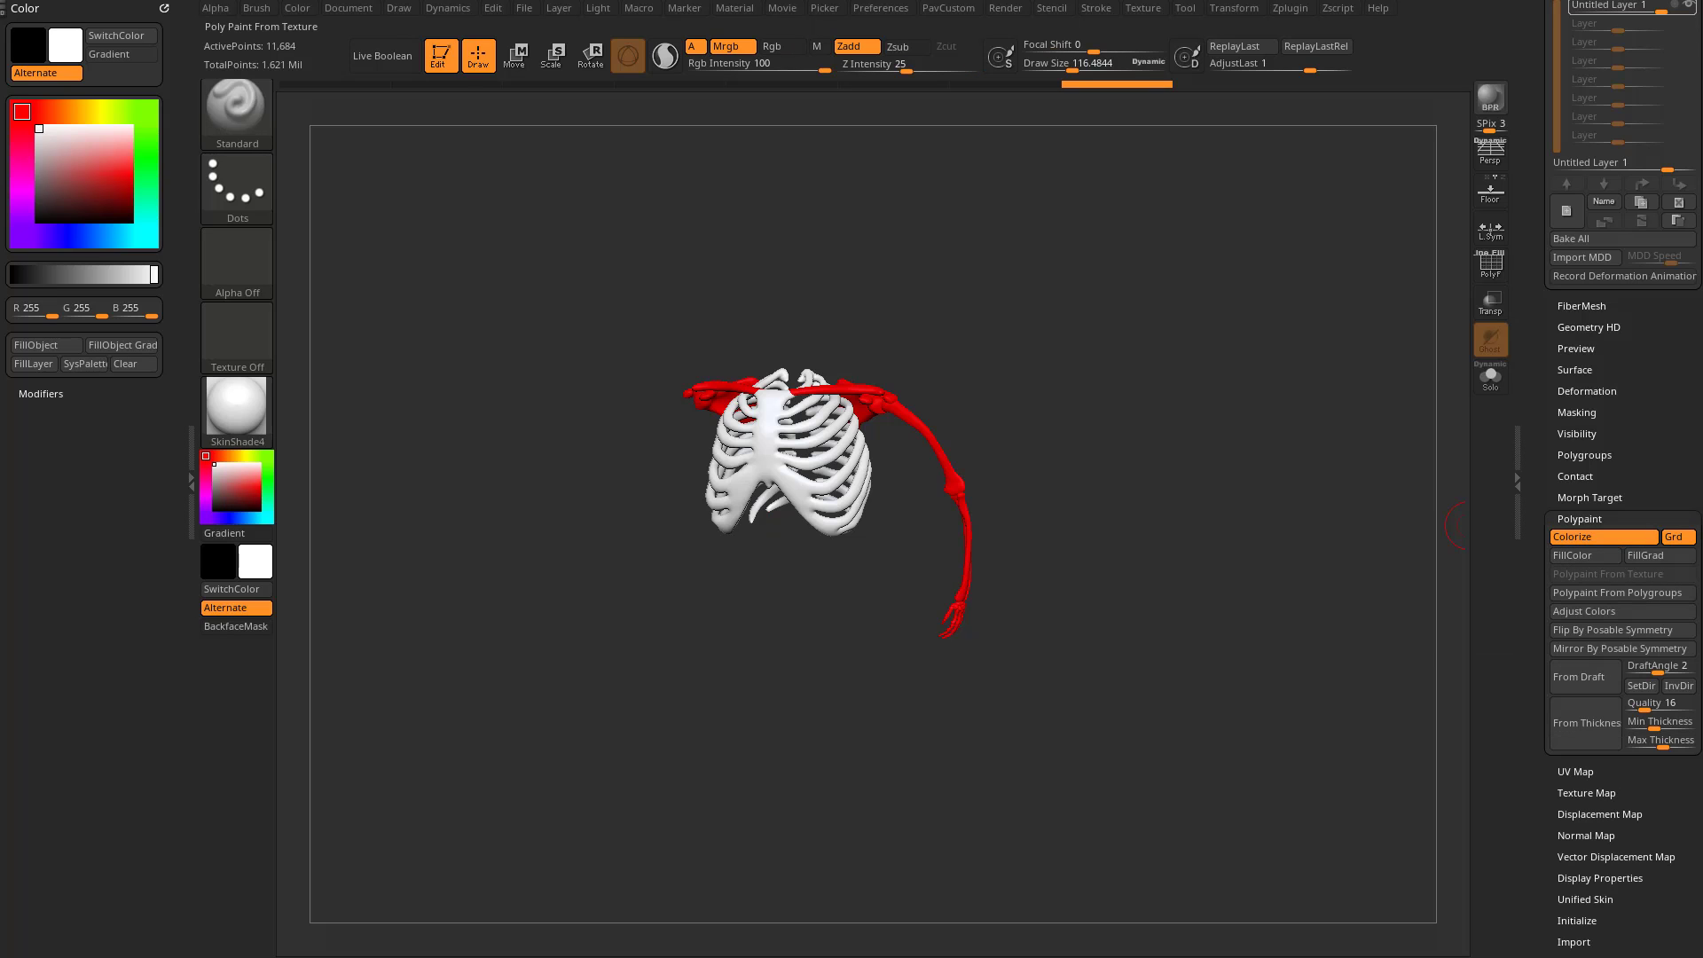
Apply the last action, Colorize, to all visible subtools of set V2 and return to set V1
scroll(1614, 532, "up", 10)
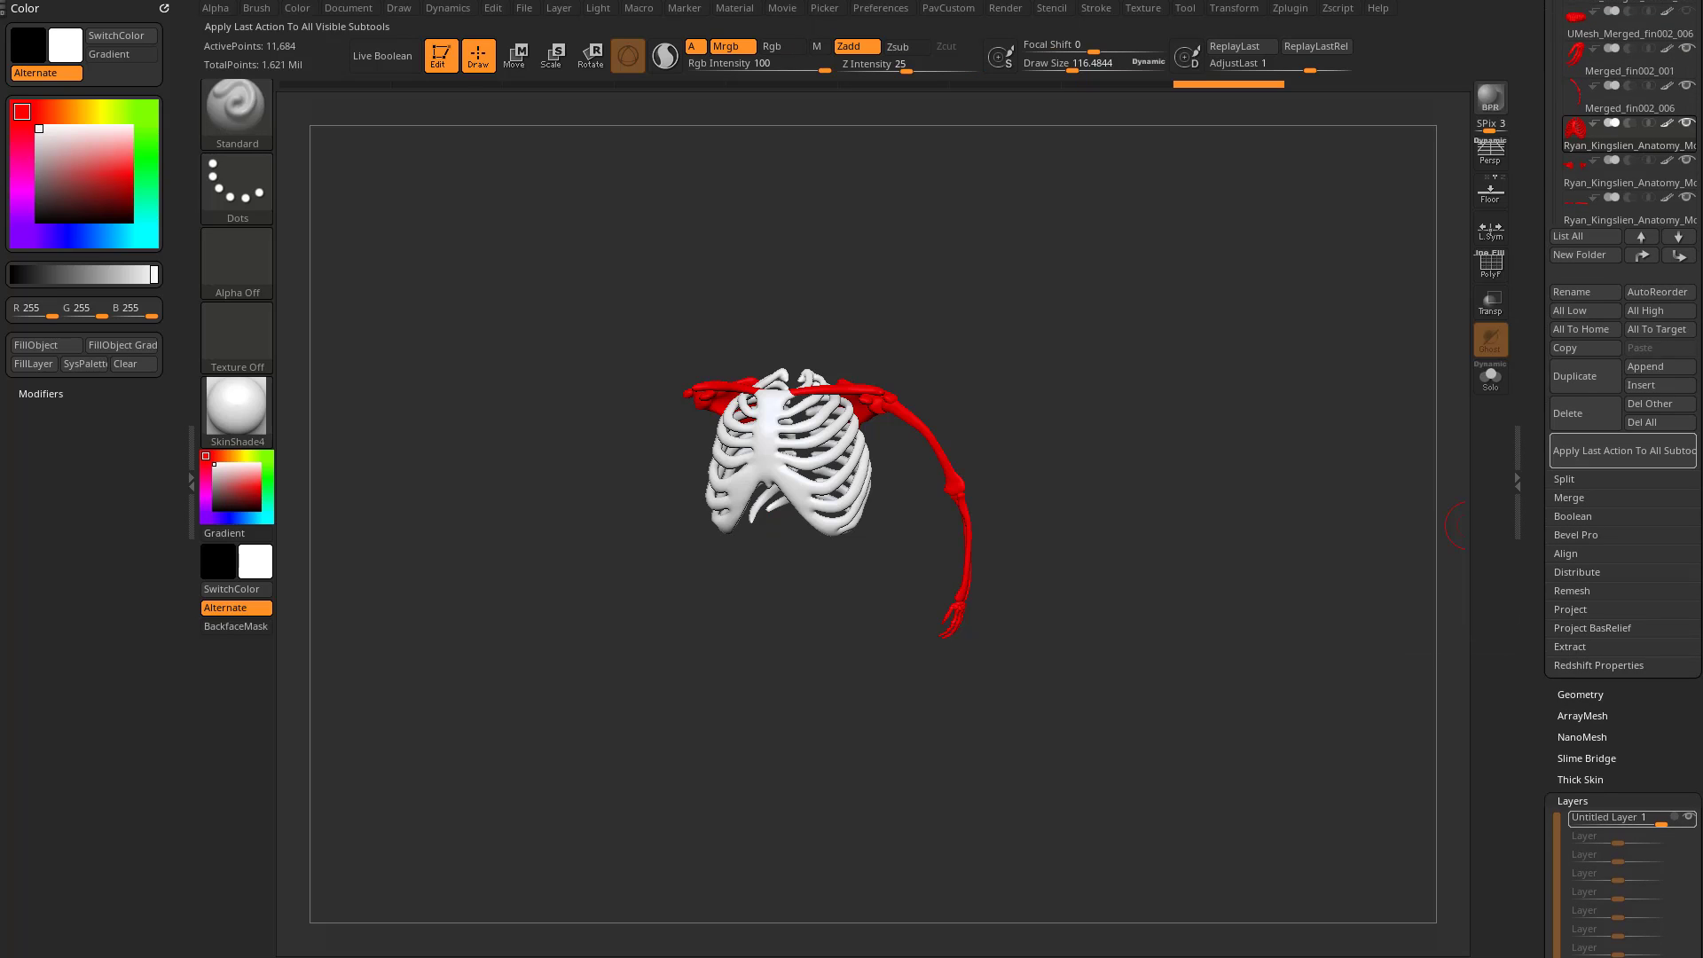
left_click(1615, 450)
left_click(1481, 490)
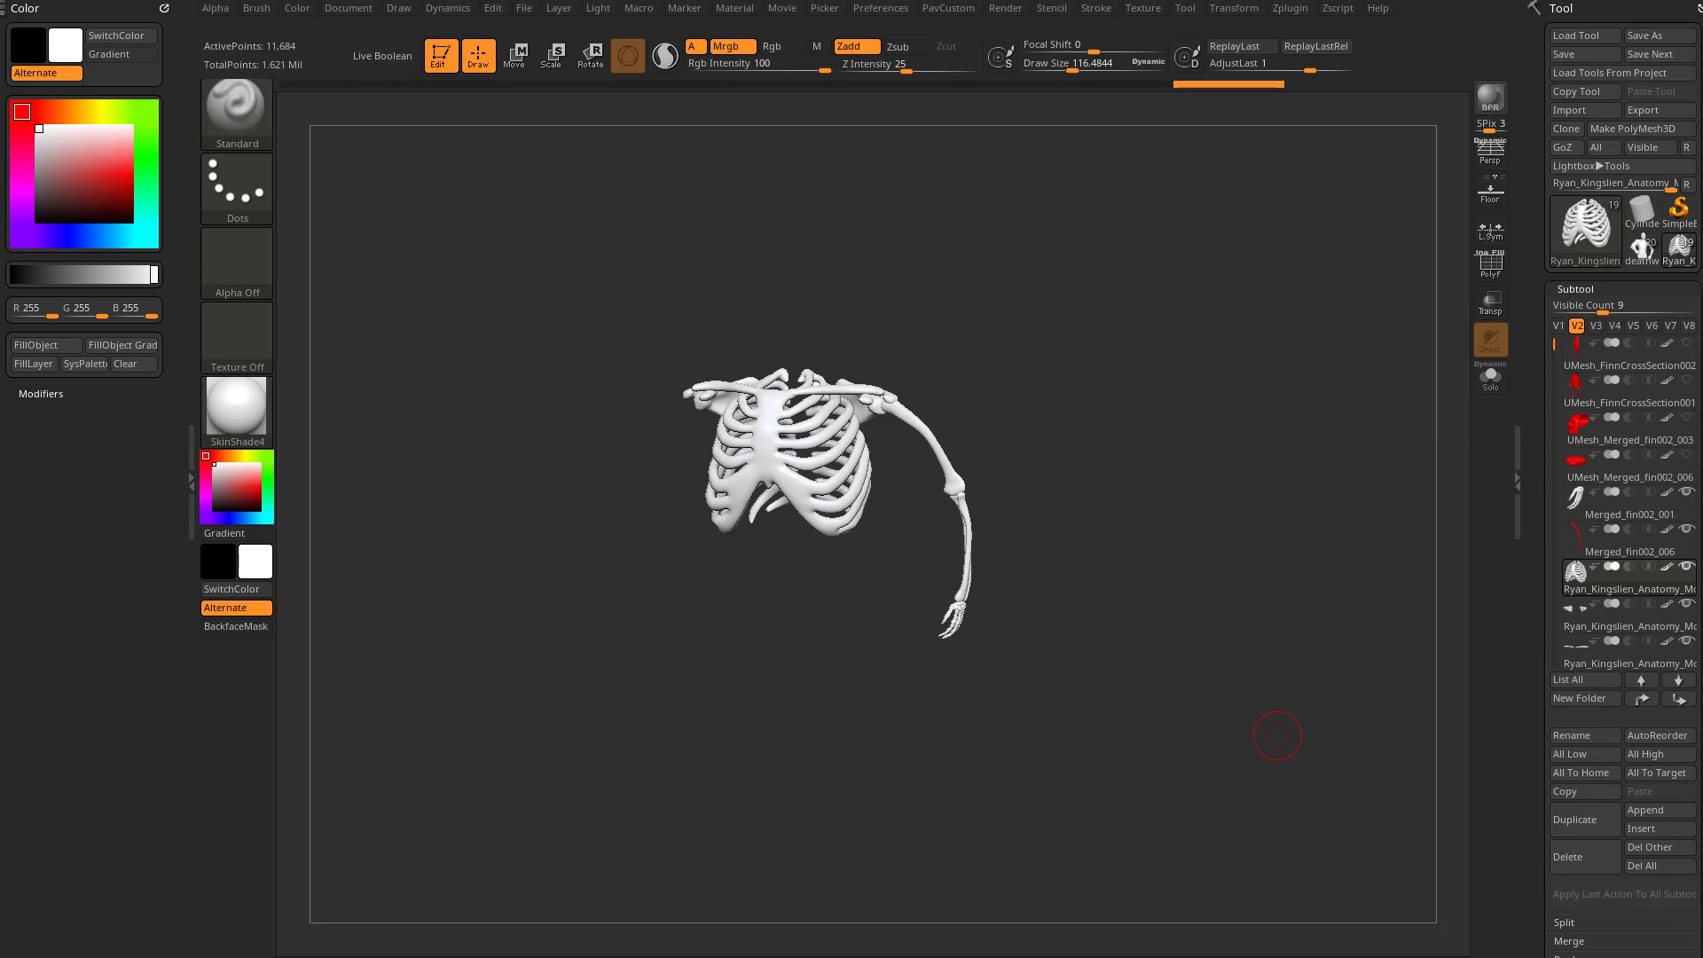
left_click_drag(1264, 539, 1302, 552)
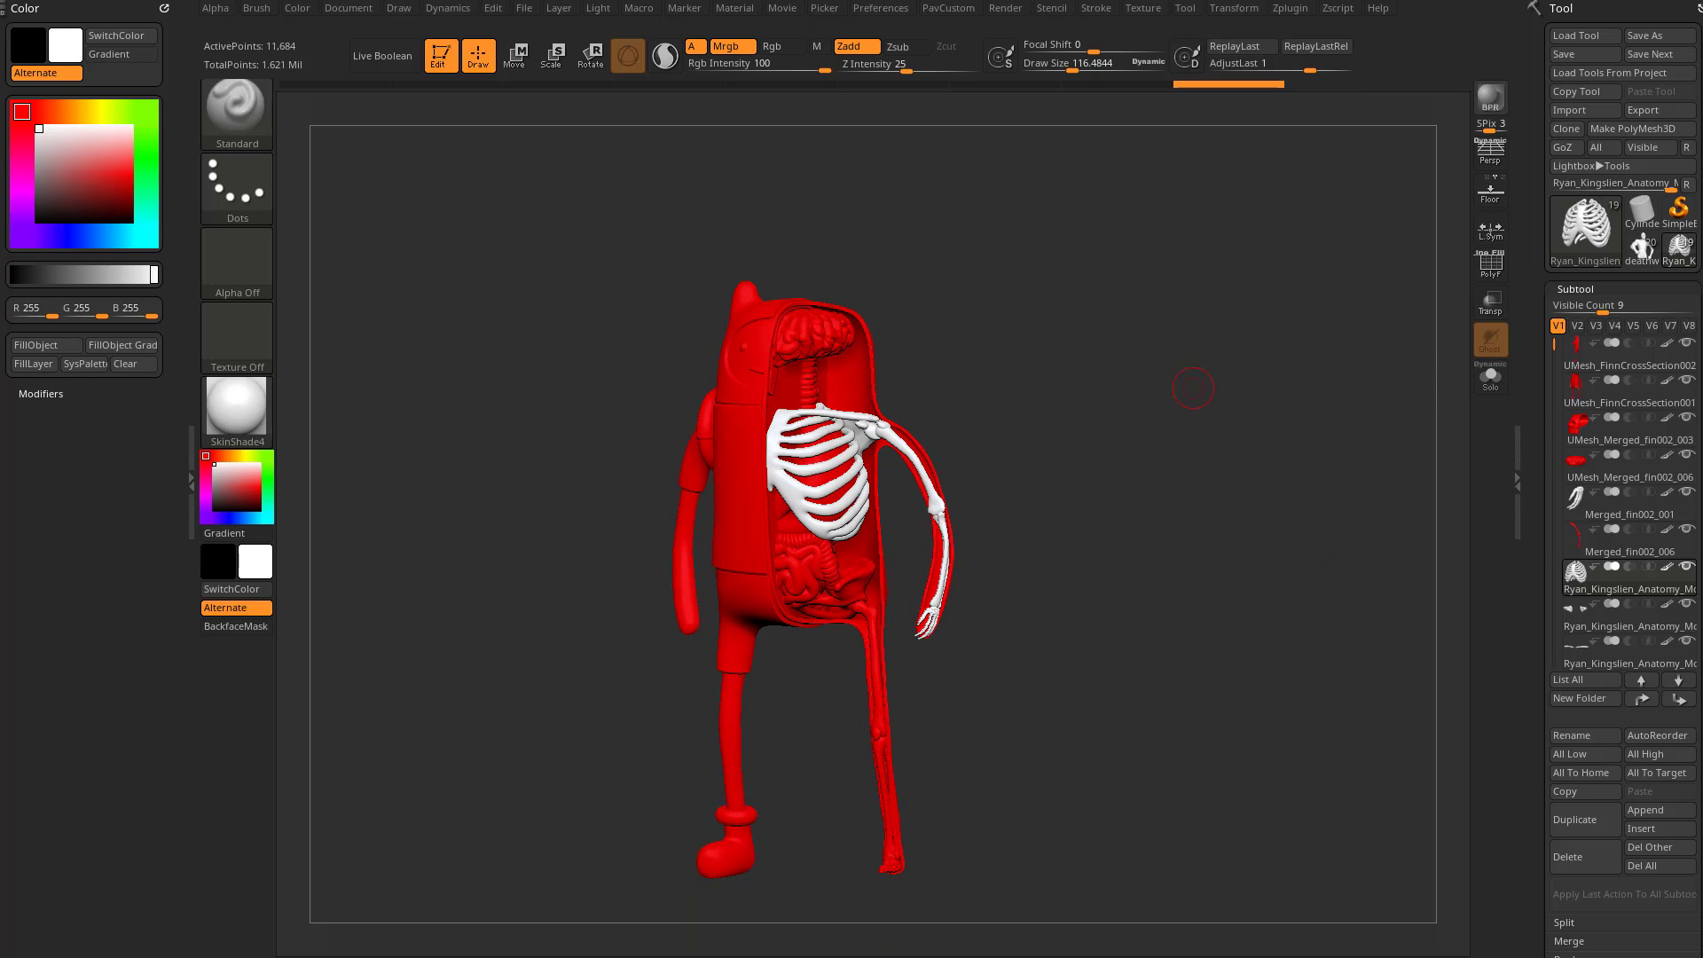
mouse_move(1208, 393)
left_mouse_down()
mouse_move(1216, 334)
mouse_move(1221, 410)
mouse_move(1270, 406)
left_mouse_up()
Switch to Move mode and turn on Transpose All Selected Subtools on the gizmo
key("w")
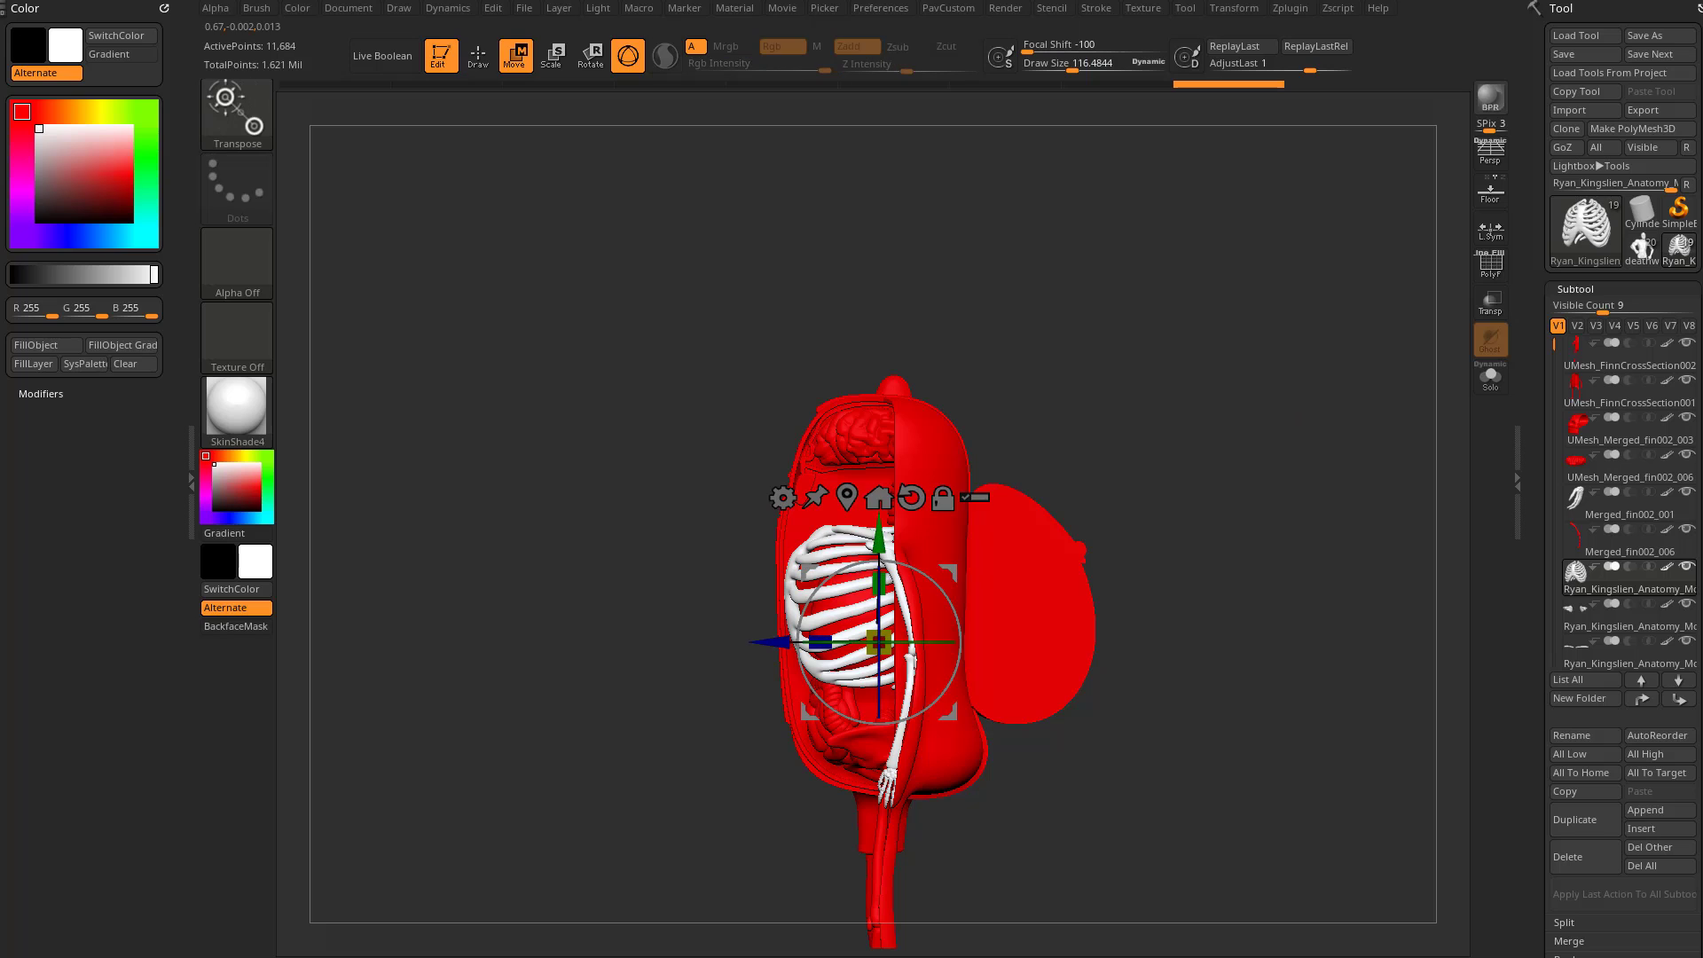
left_click_drag(1153, 405, 1312, 405)
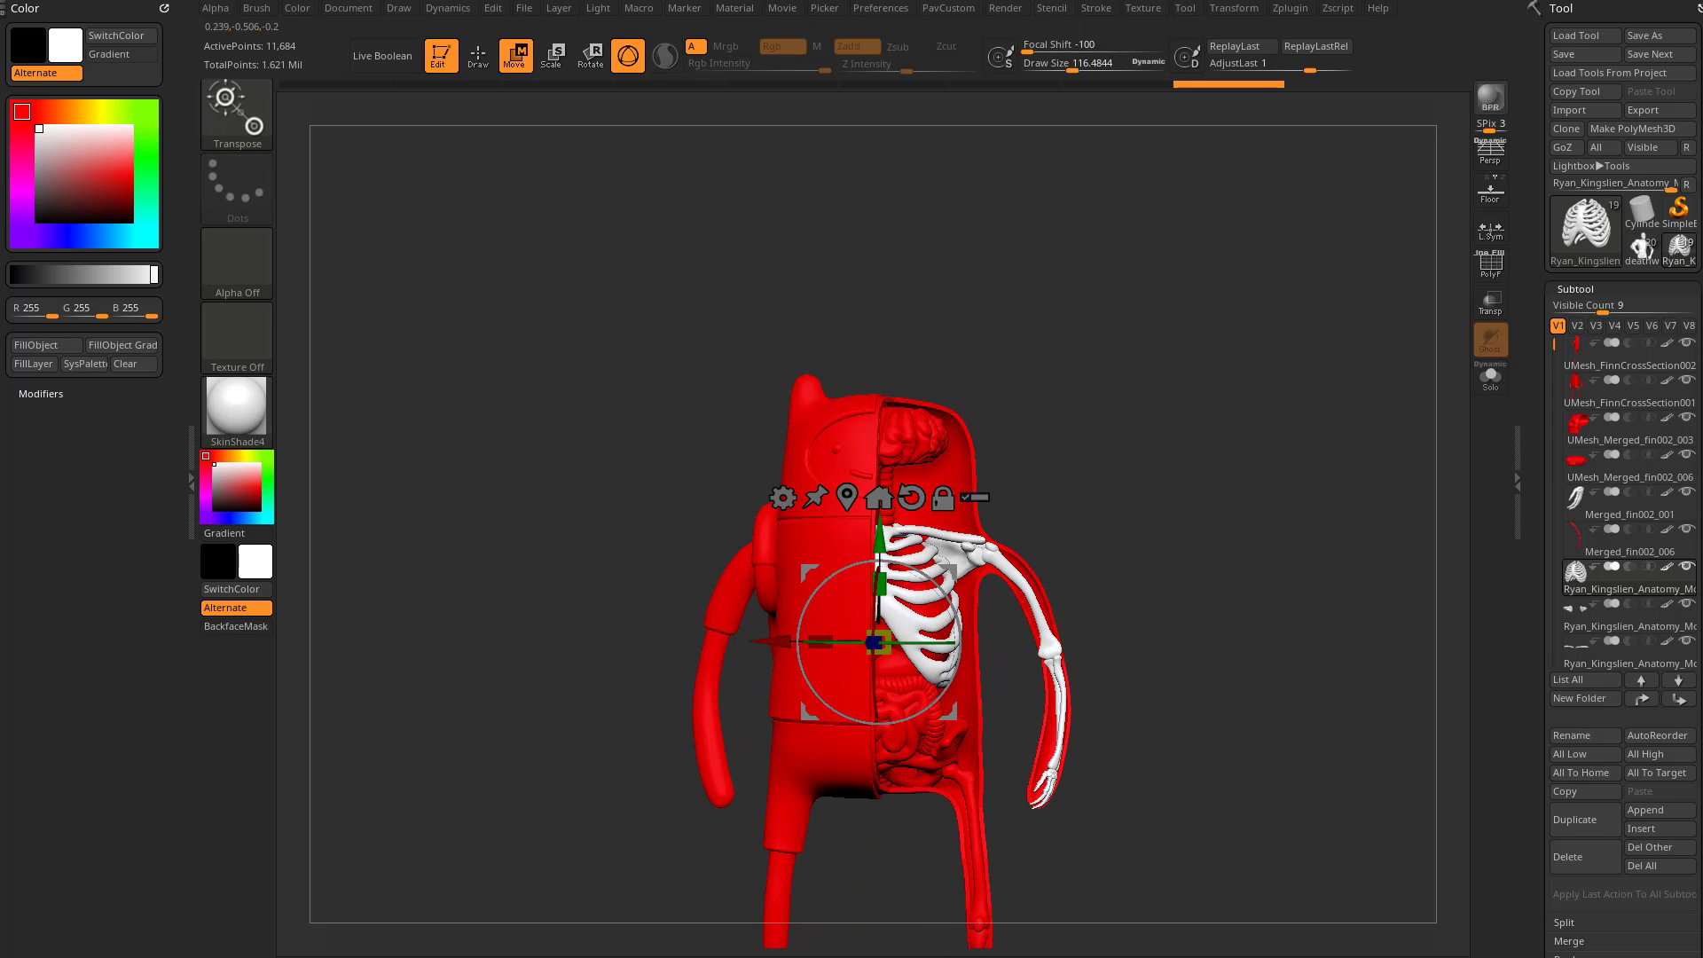
mouse_move(1154, 568)
left_mouse_down("alt")
mouse_move(1120, 564)
mouse_move(1151, 571)
left_mouse_up("alt")
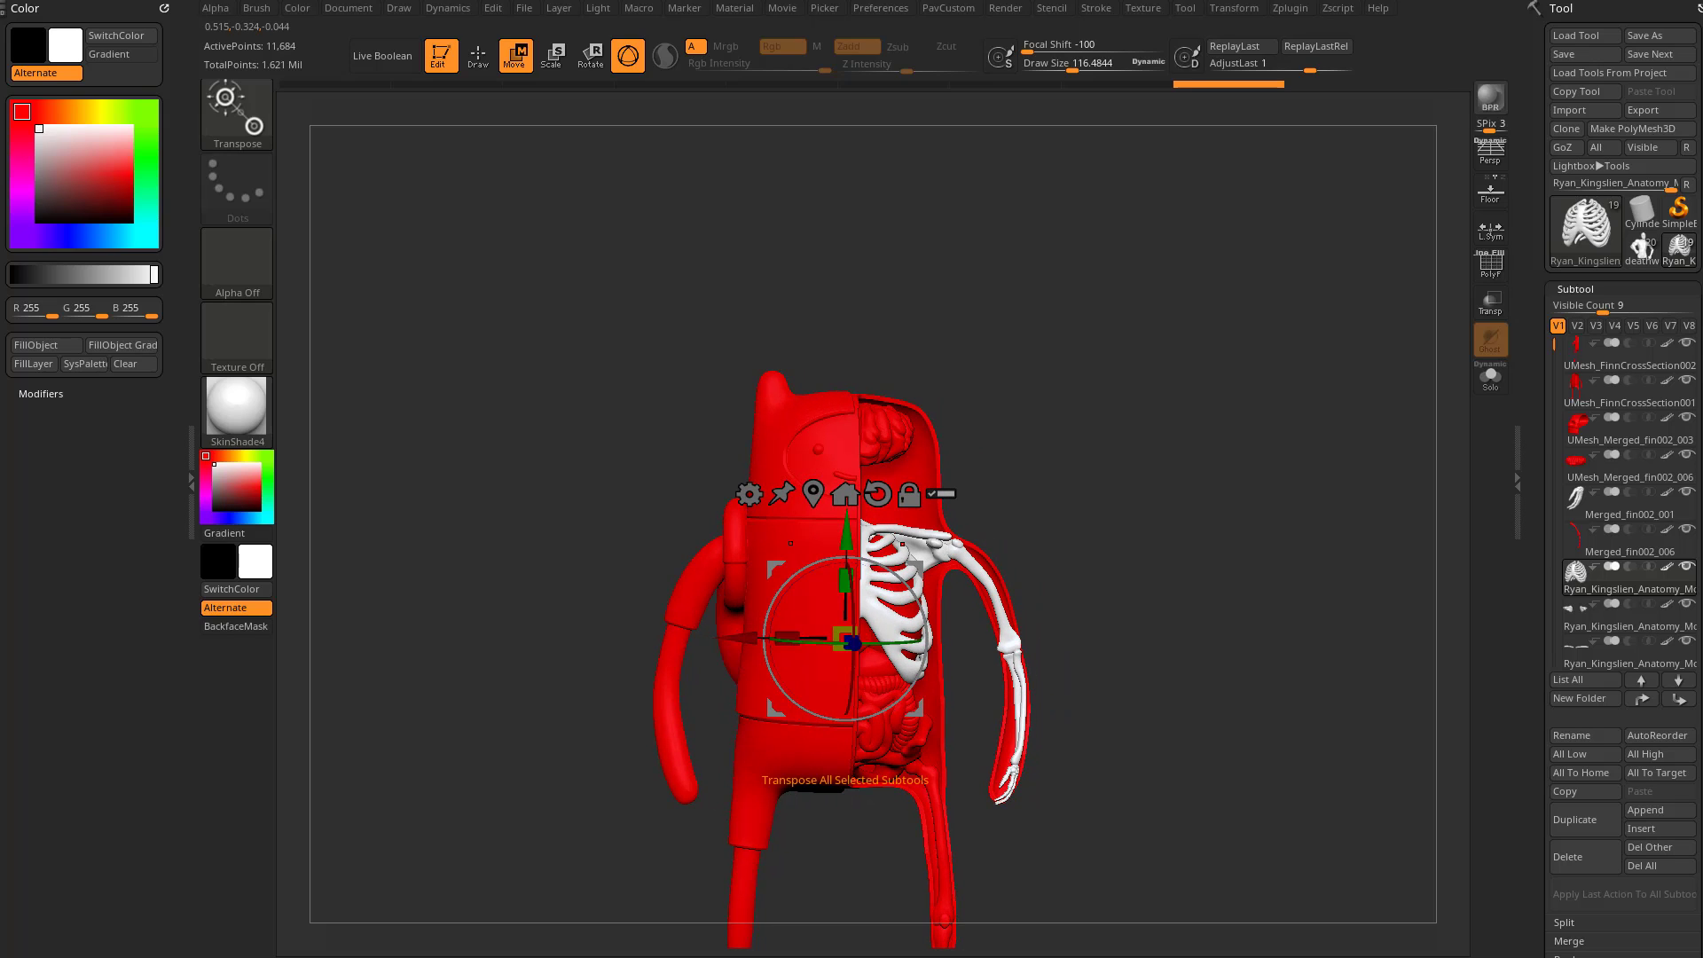
left_click(941, 493)
left_click_drag(1109, 550, 1084, 543, "shift")
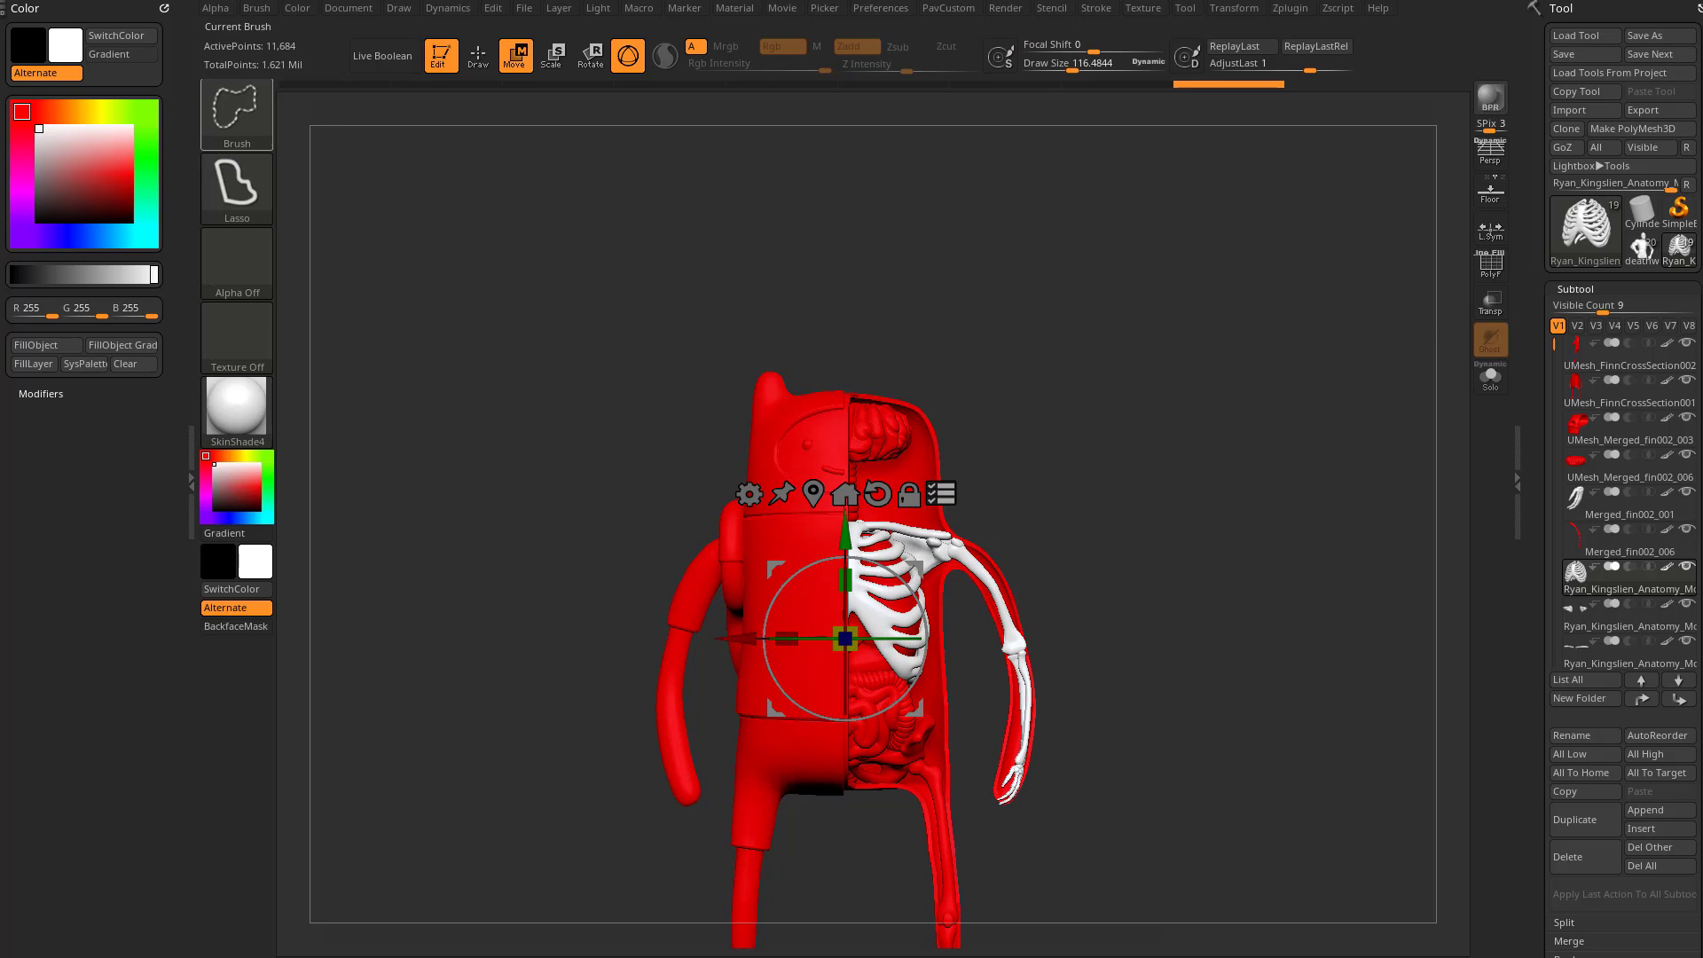
Use the SelectRect selection brush to leave only the skull, brain and spine subtools active for multi-transpose
left_click(237, 113, "ctrl+shift")
left_click(1080, 204)
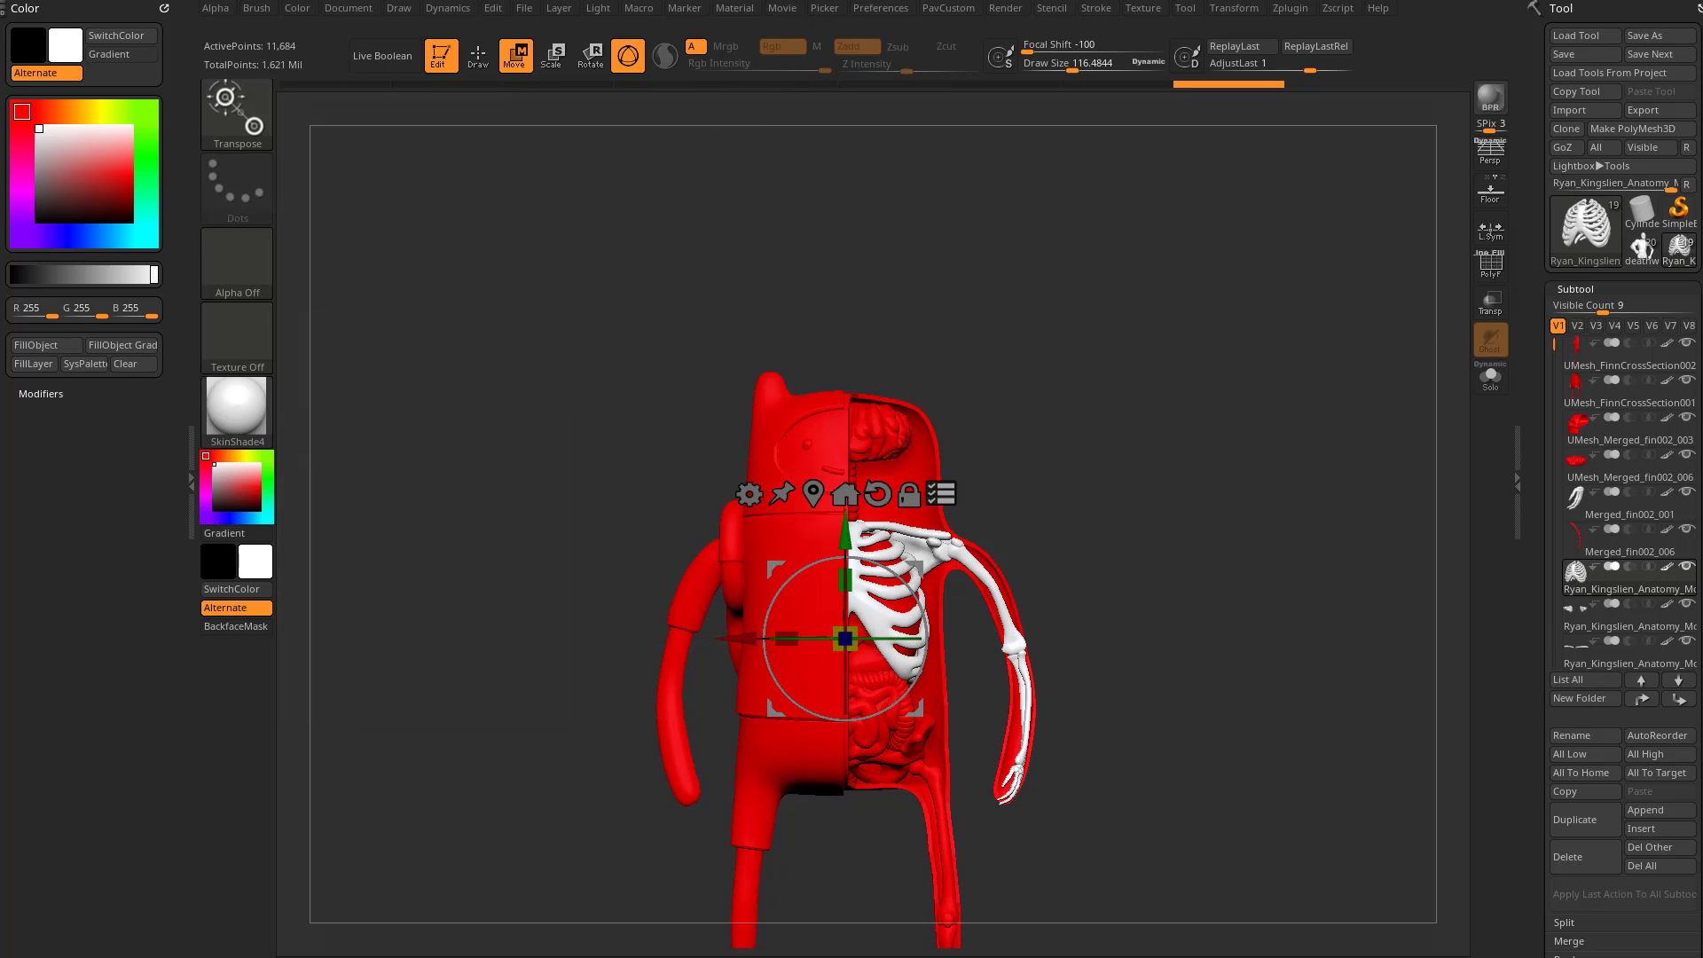
left_click_drag(940, 245, 1124, 319, "ctrl+shift")
left_click_drag(941, 319, 718, 477, "ctrl+shift")
left_click_drag(621, 568, 506, 417, "alt")
left_click_drag(621, 533, 625, 470, "alt")
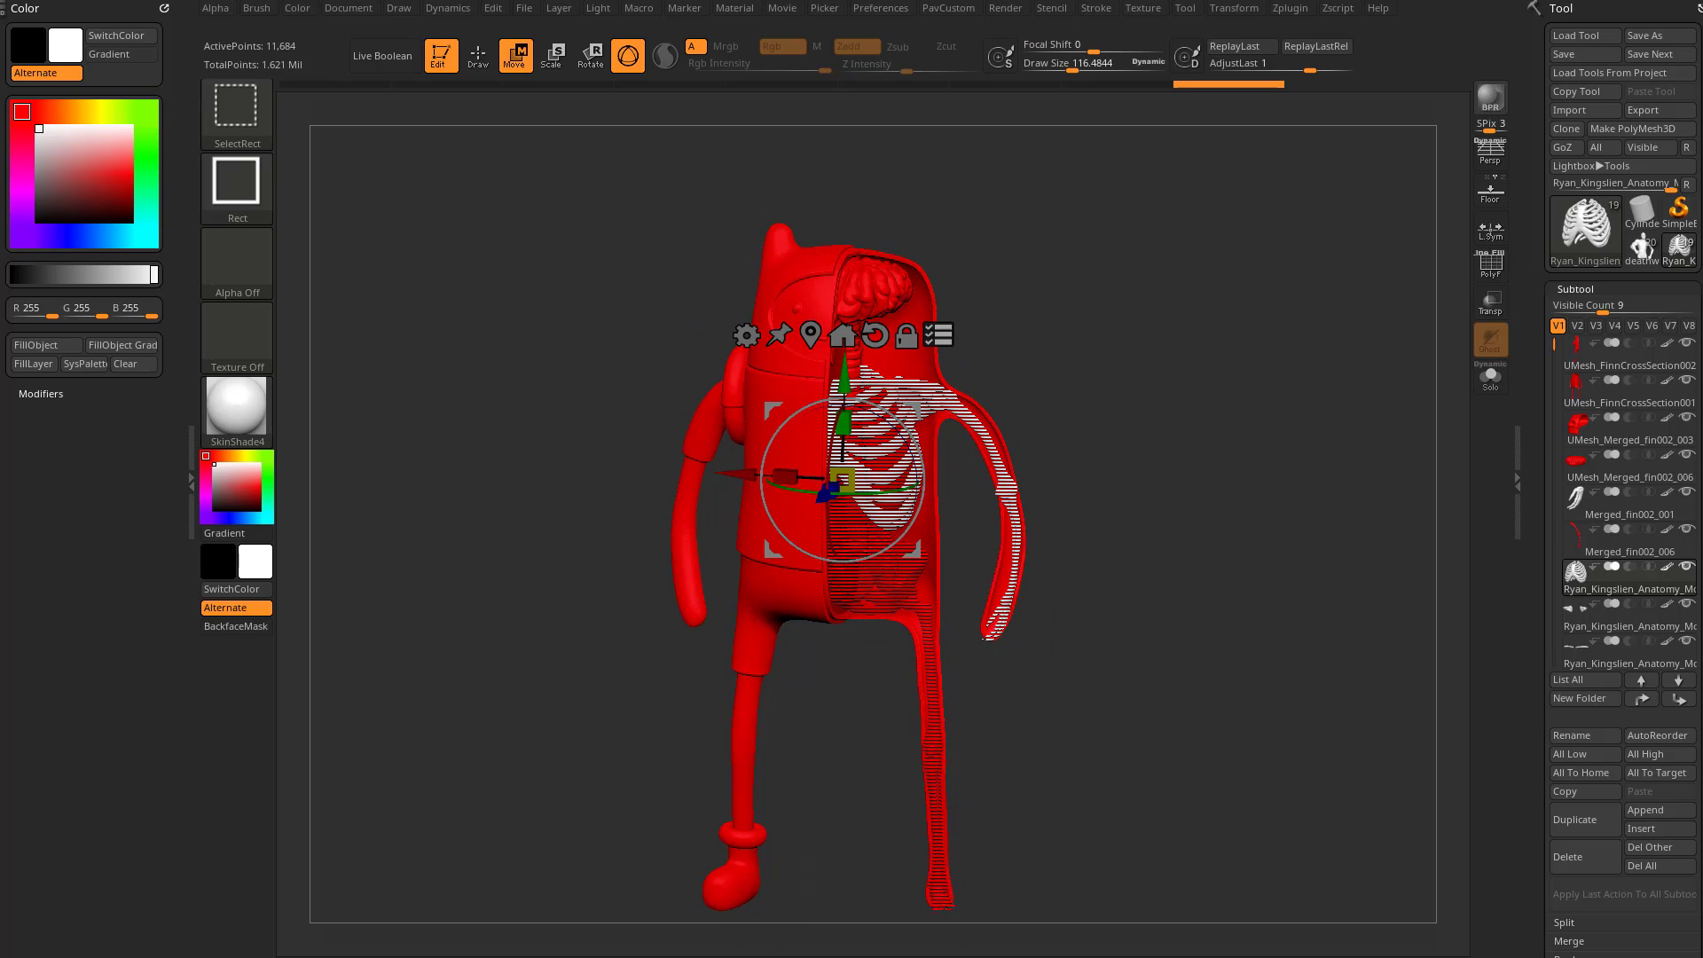
left_click(783, 395, "ctrl+shift")
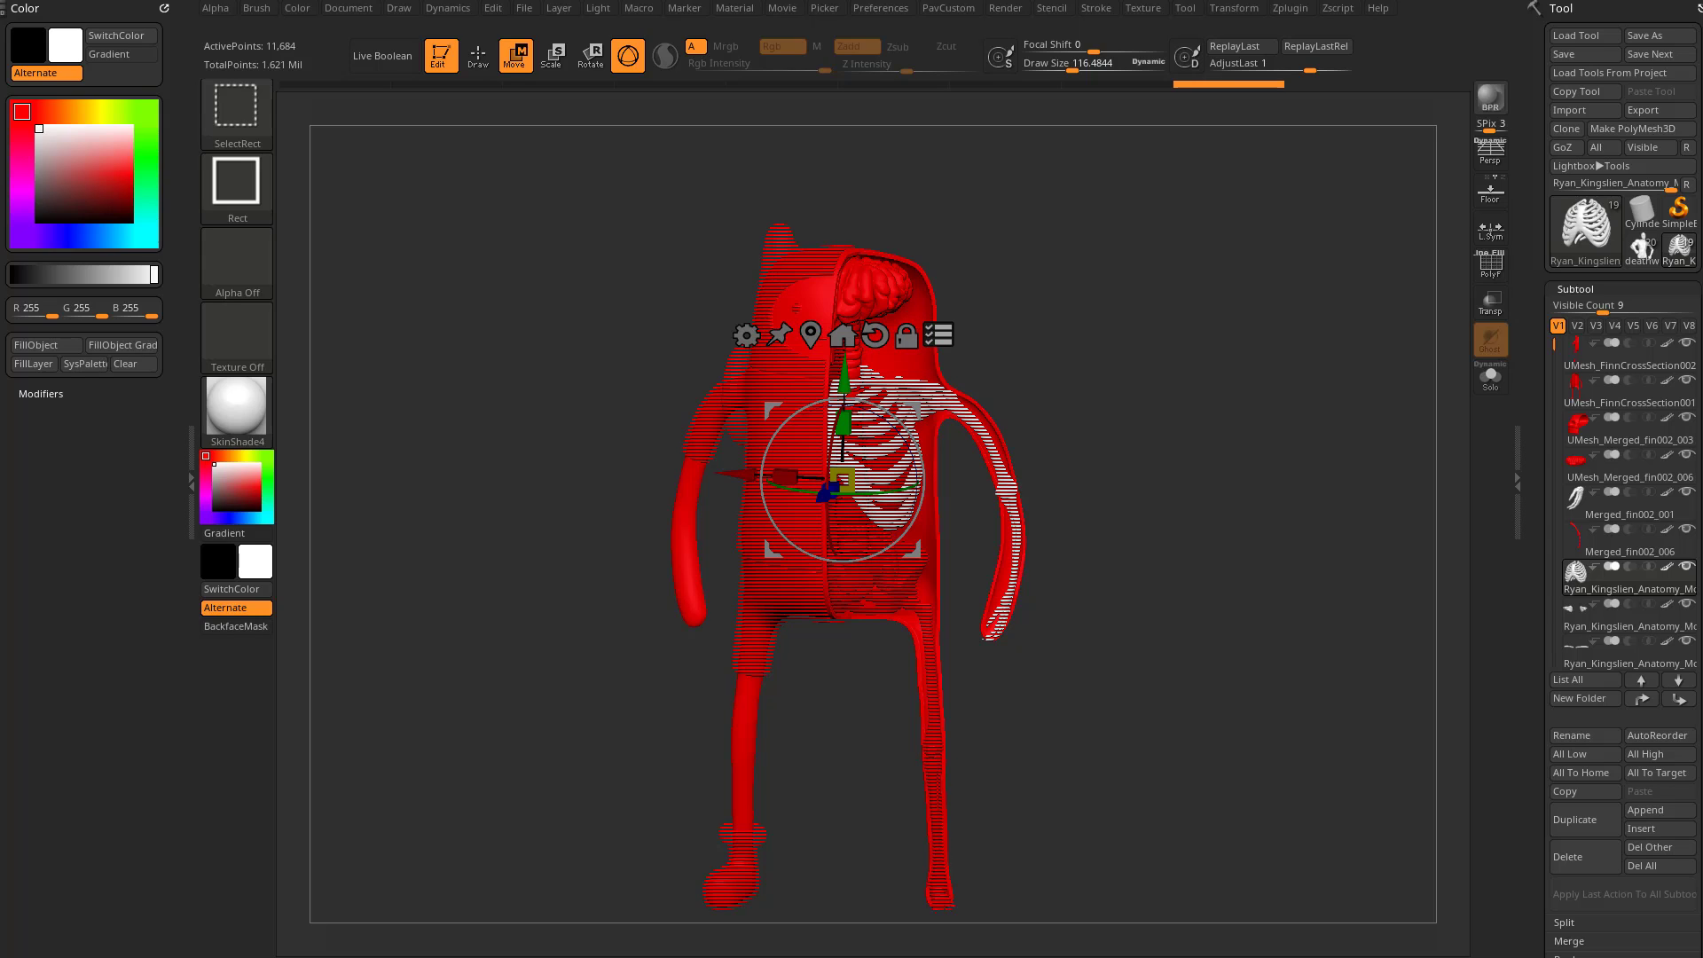
left_click(799, 306, "ctrl+shift")
left_click_drag(1188, 373, 1094, 379)
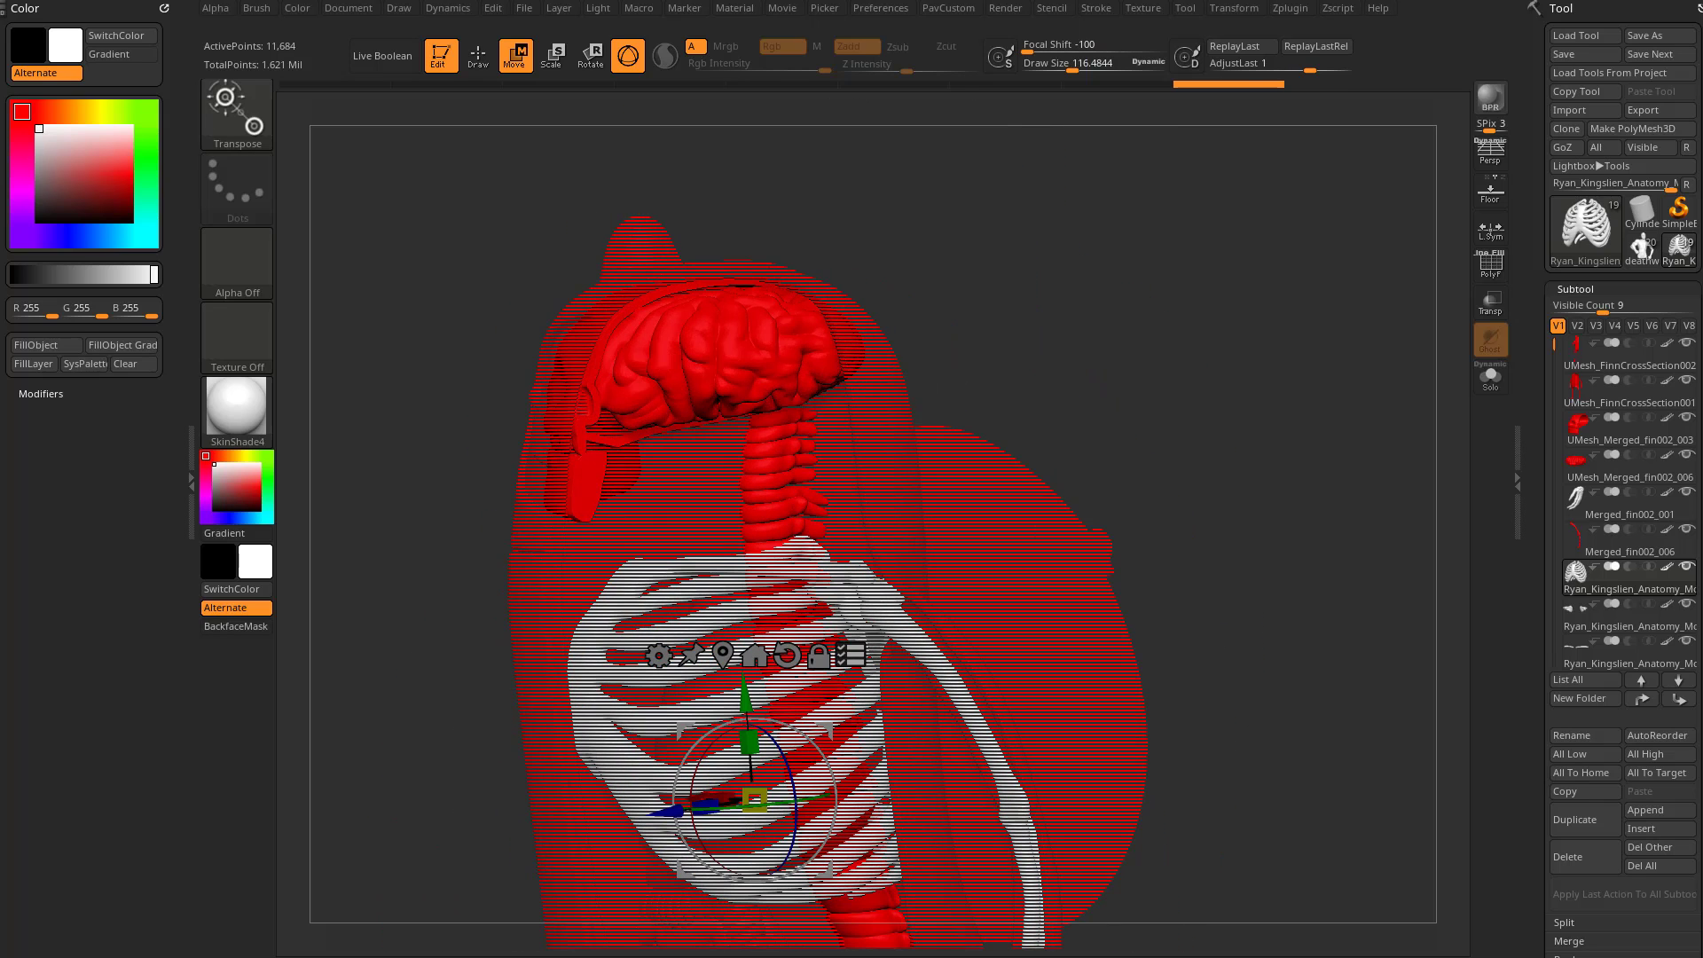
left_click_drag(1094, 379, 1084, 330, "alt")
Create a new subtool folder from the subtools active for multi-transpose and name it Stuff
left_click_drag(1631, 717, 1631, 523)
scroll(1624, 532, "down", 1)
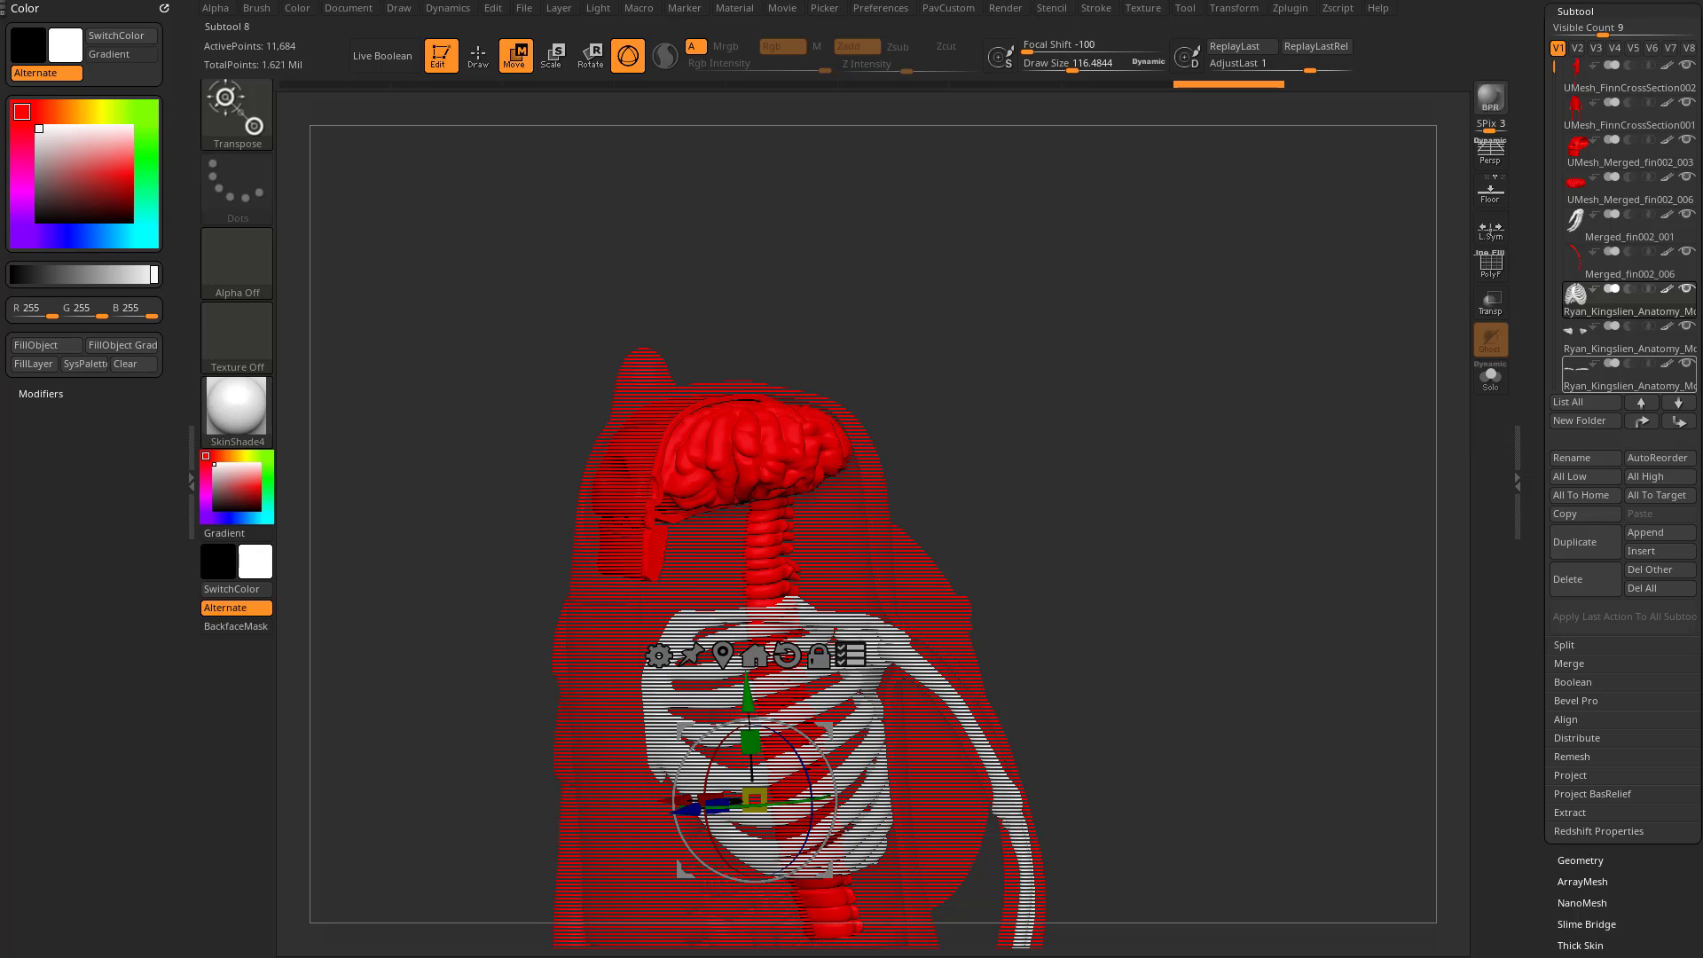
left_click(1586, 421)
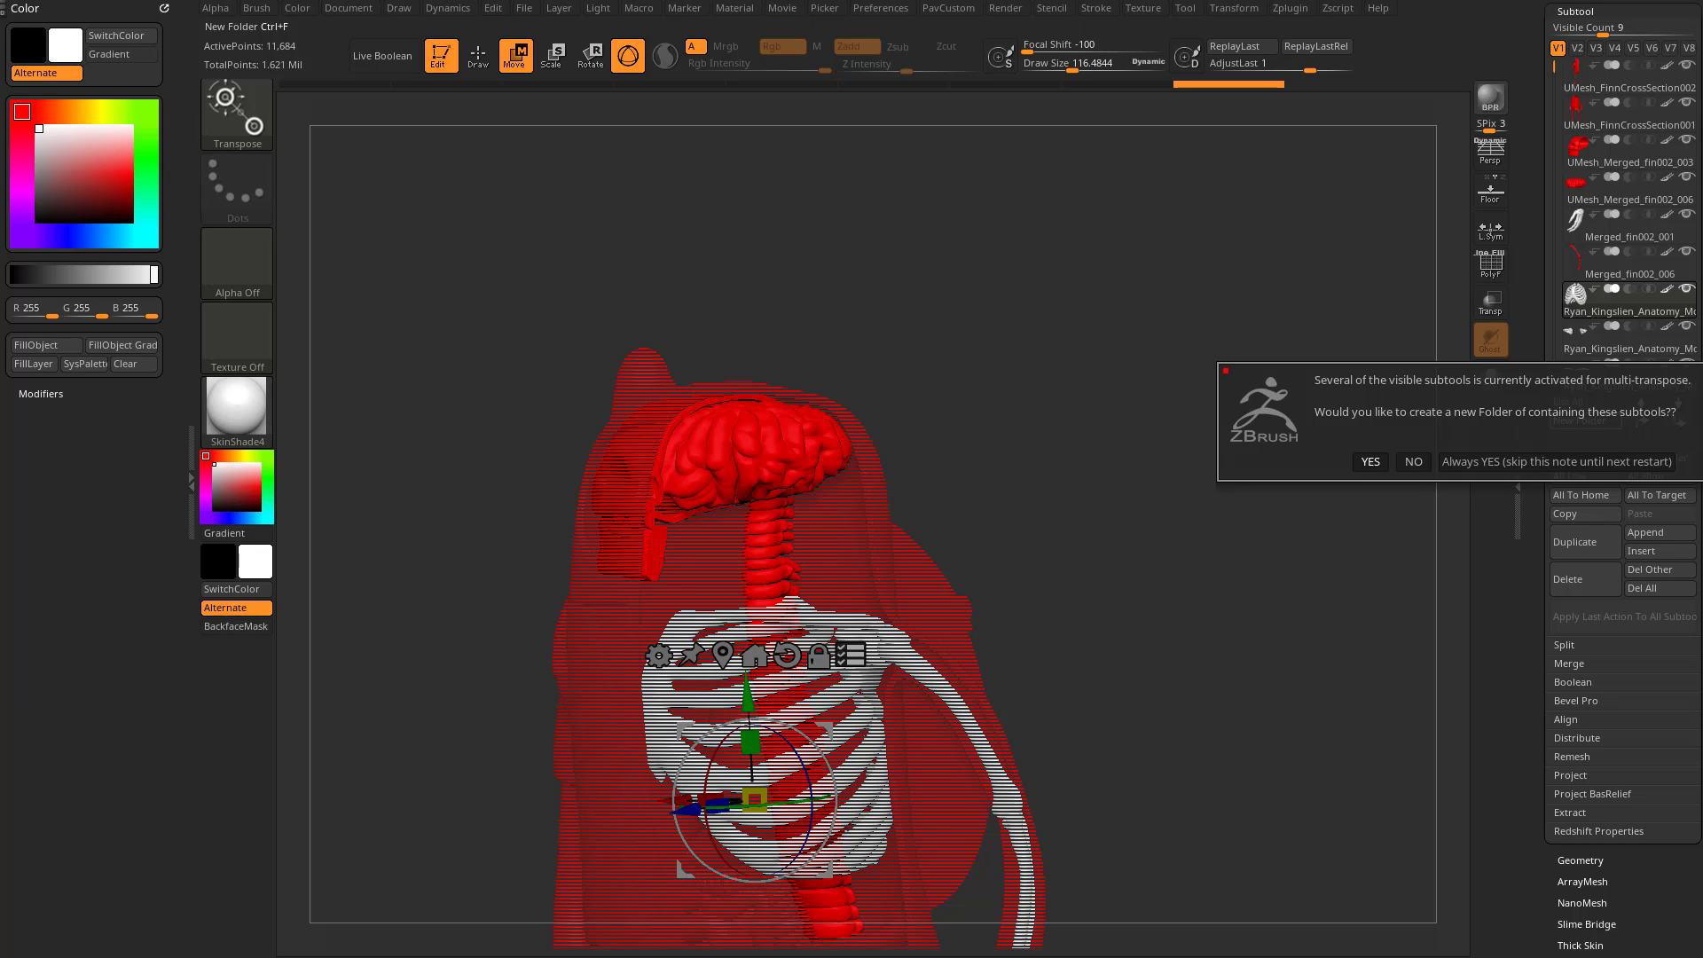
left_click(1371, 461)
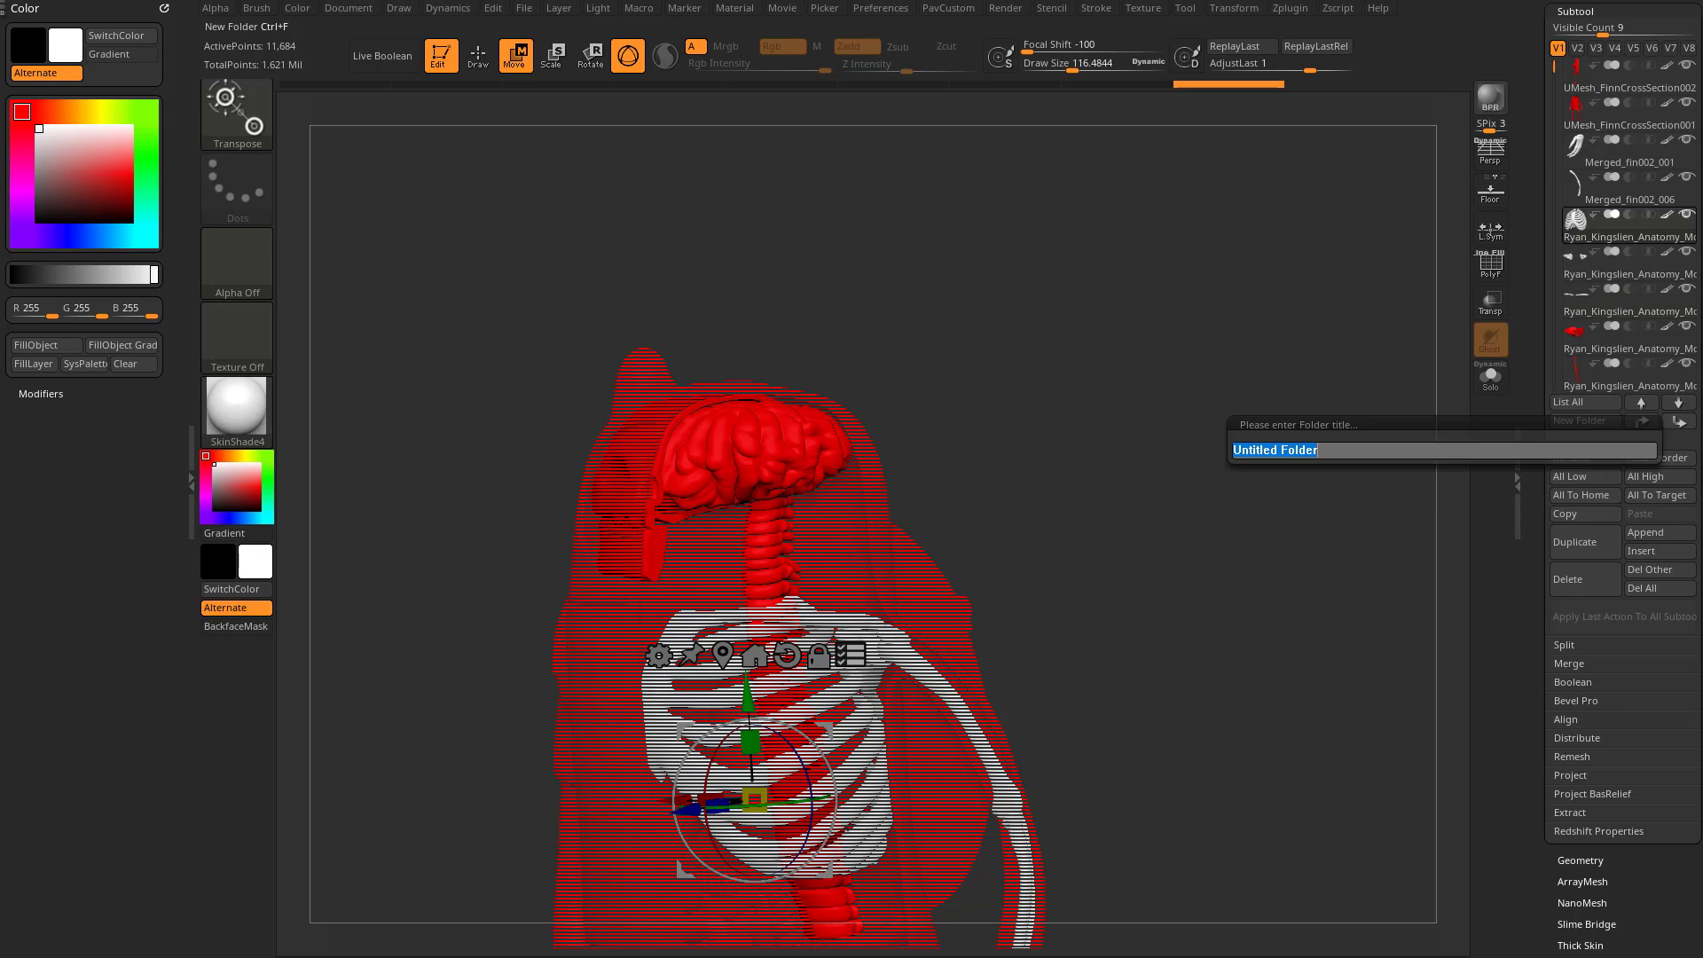
type("asdf")
key("Return")
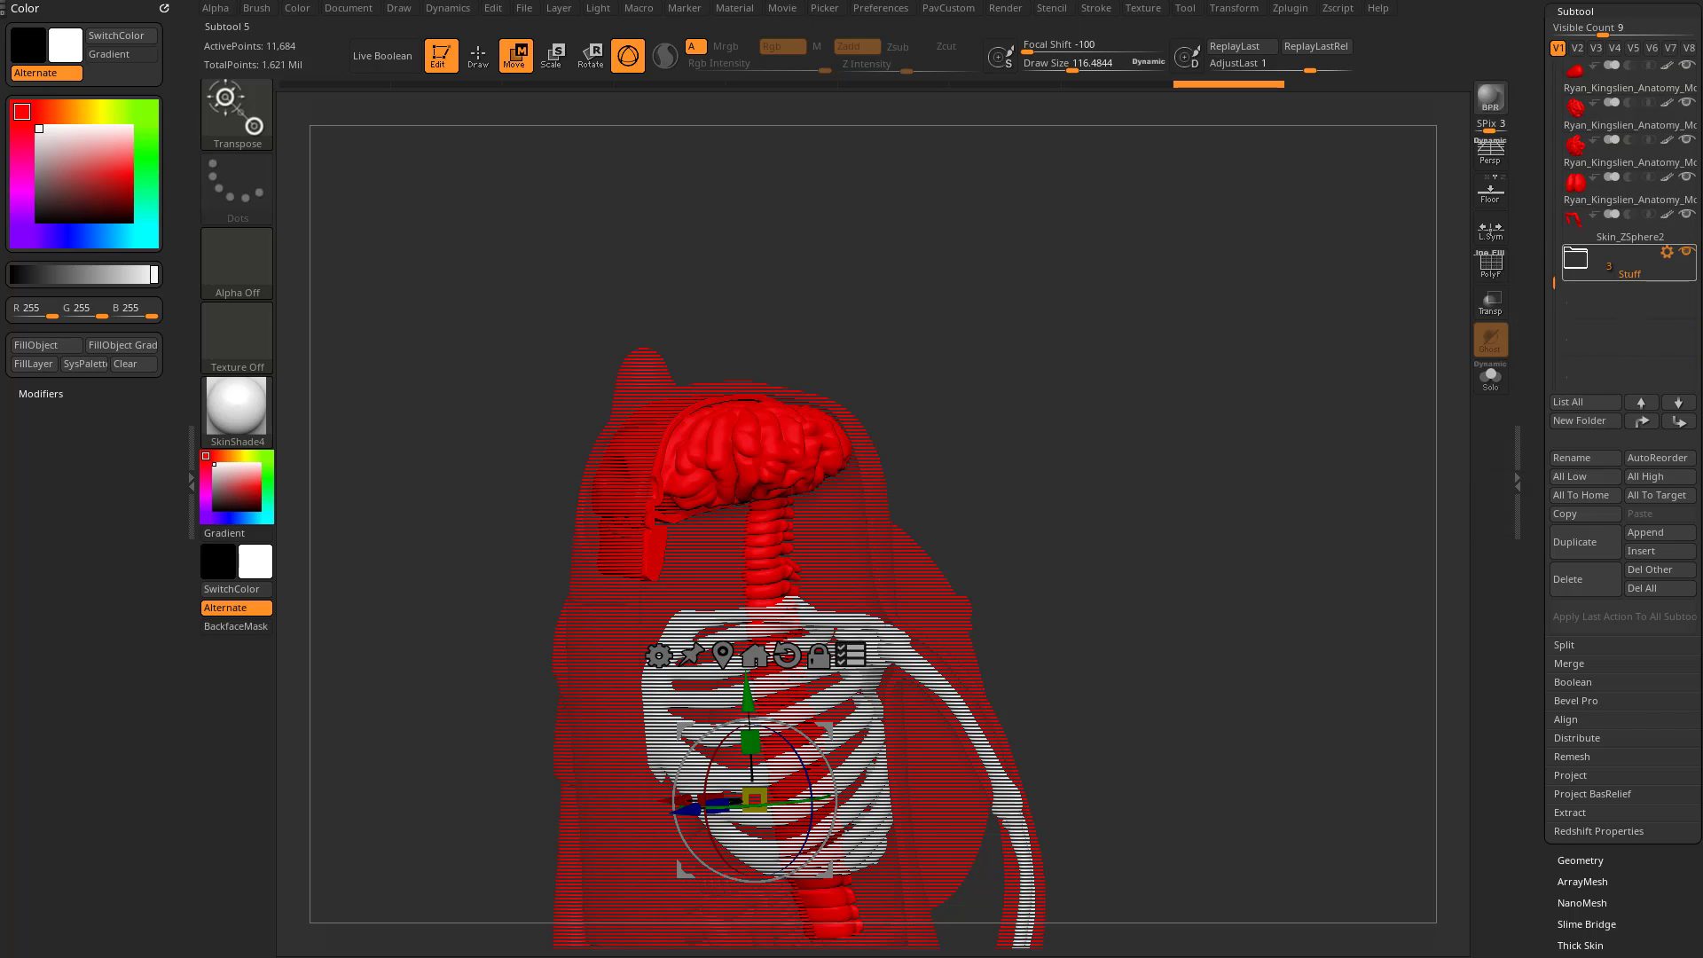
Return to Draw mode and expand the Stuff folder in the subtool list
left_click_drag(1153, 532, 1198, 515)
left_click(876, 573)
mouse_move(1074, 599)
left_mouse_down()
mouse_move(954, 635)
mouse_move(998, 631)
left_mouse_up()
key("q")
mouse_move(1233, 412)
left_mouse_down()
mouse_move(1274, 426)
mouse_move(1270, 360)
left_mouse_up()
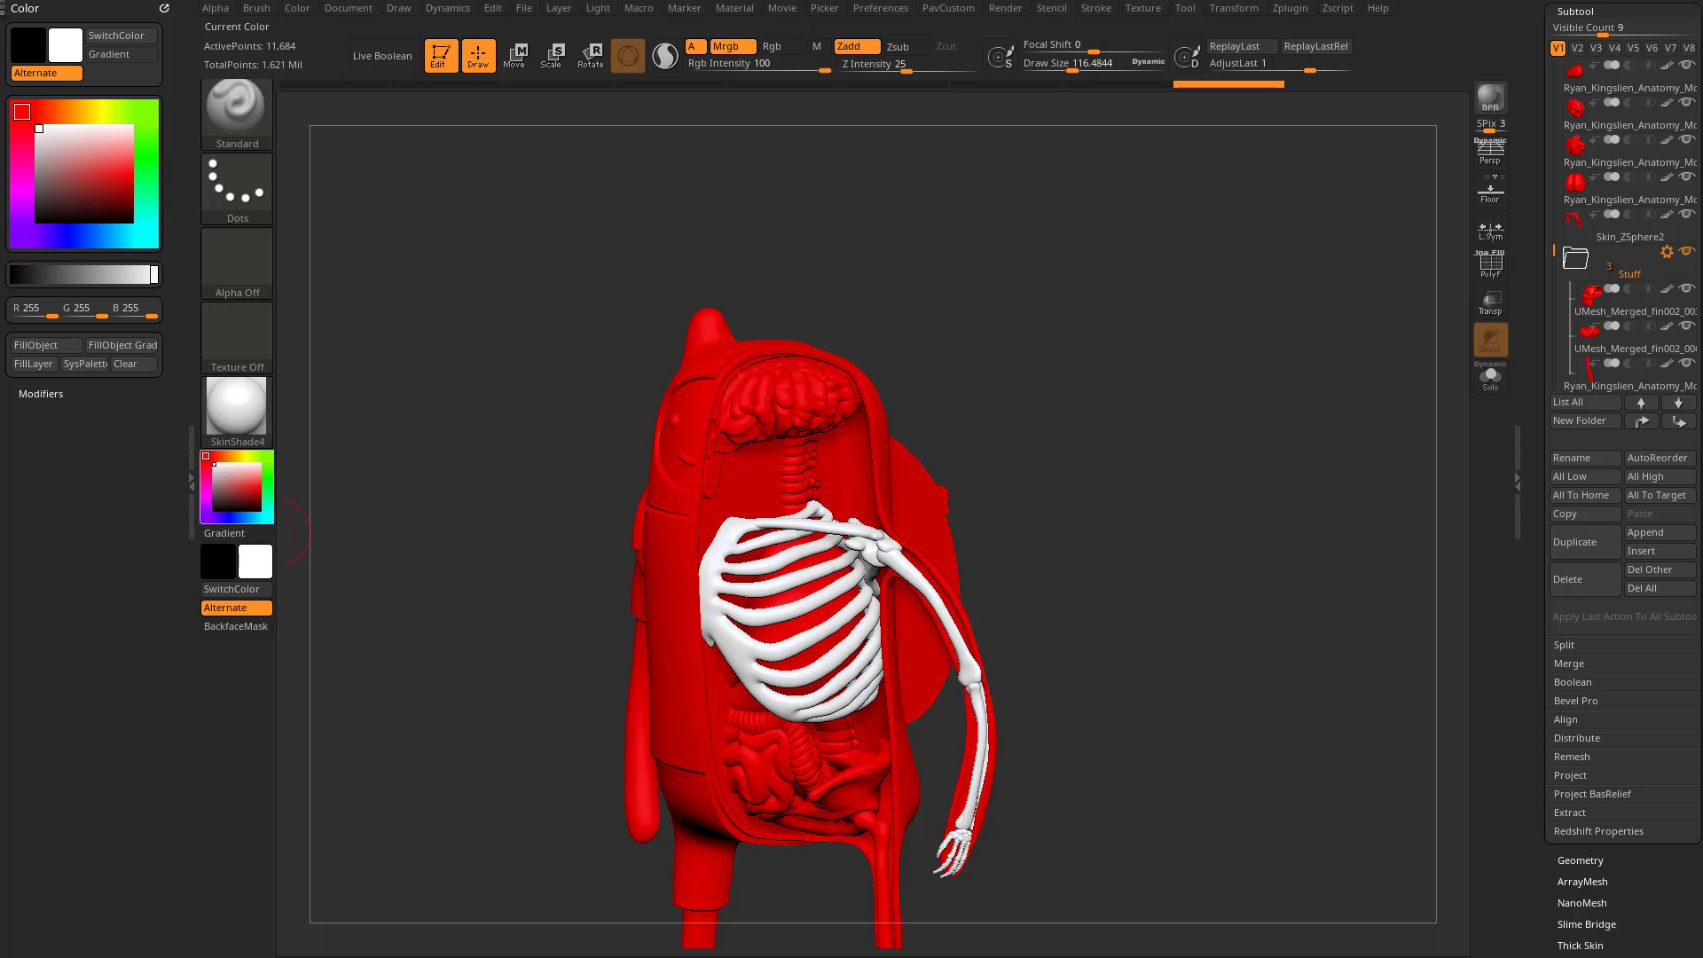
Set the colour to magenta (R 223, G 0, B 255) and fill the skull subtool UMesh_Merged_fin002_003 with it
left_click(205, 499)
left_click(259, 486)
left_click(1633, 302)
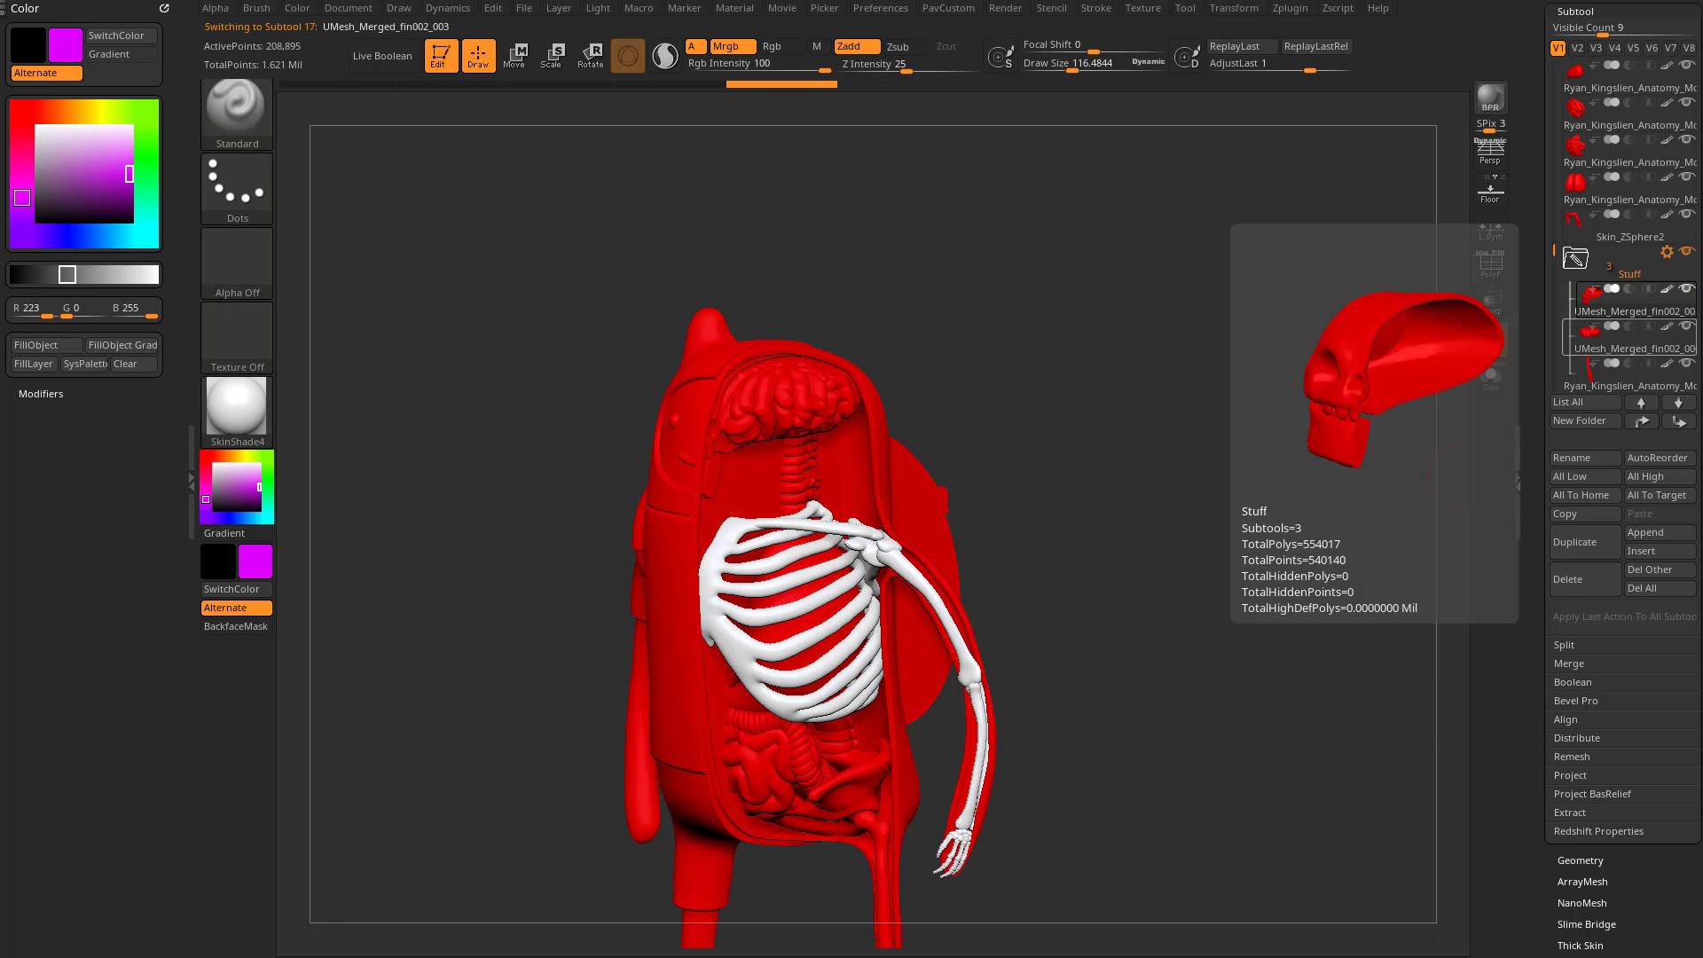
left_click_drag(1542, 625, 1542, 243)
scroll(1623, 479, "down", 5)
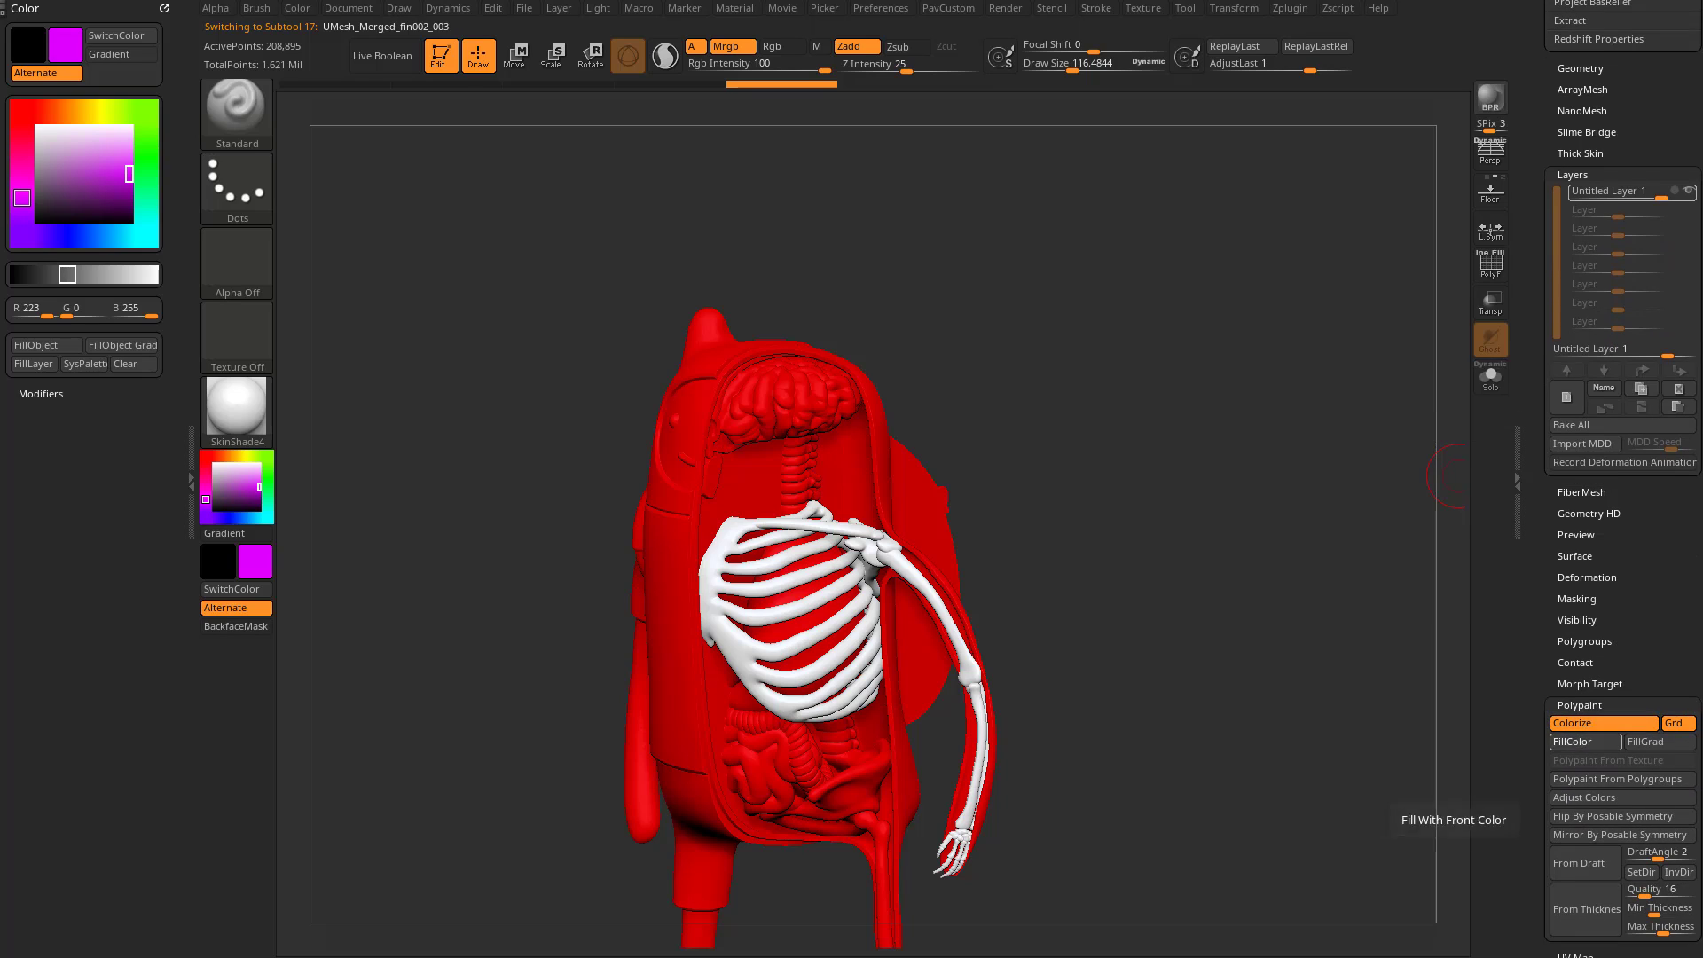
left_click(1585, 742)
scroll(1585, 621, "up", 12)
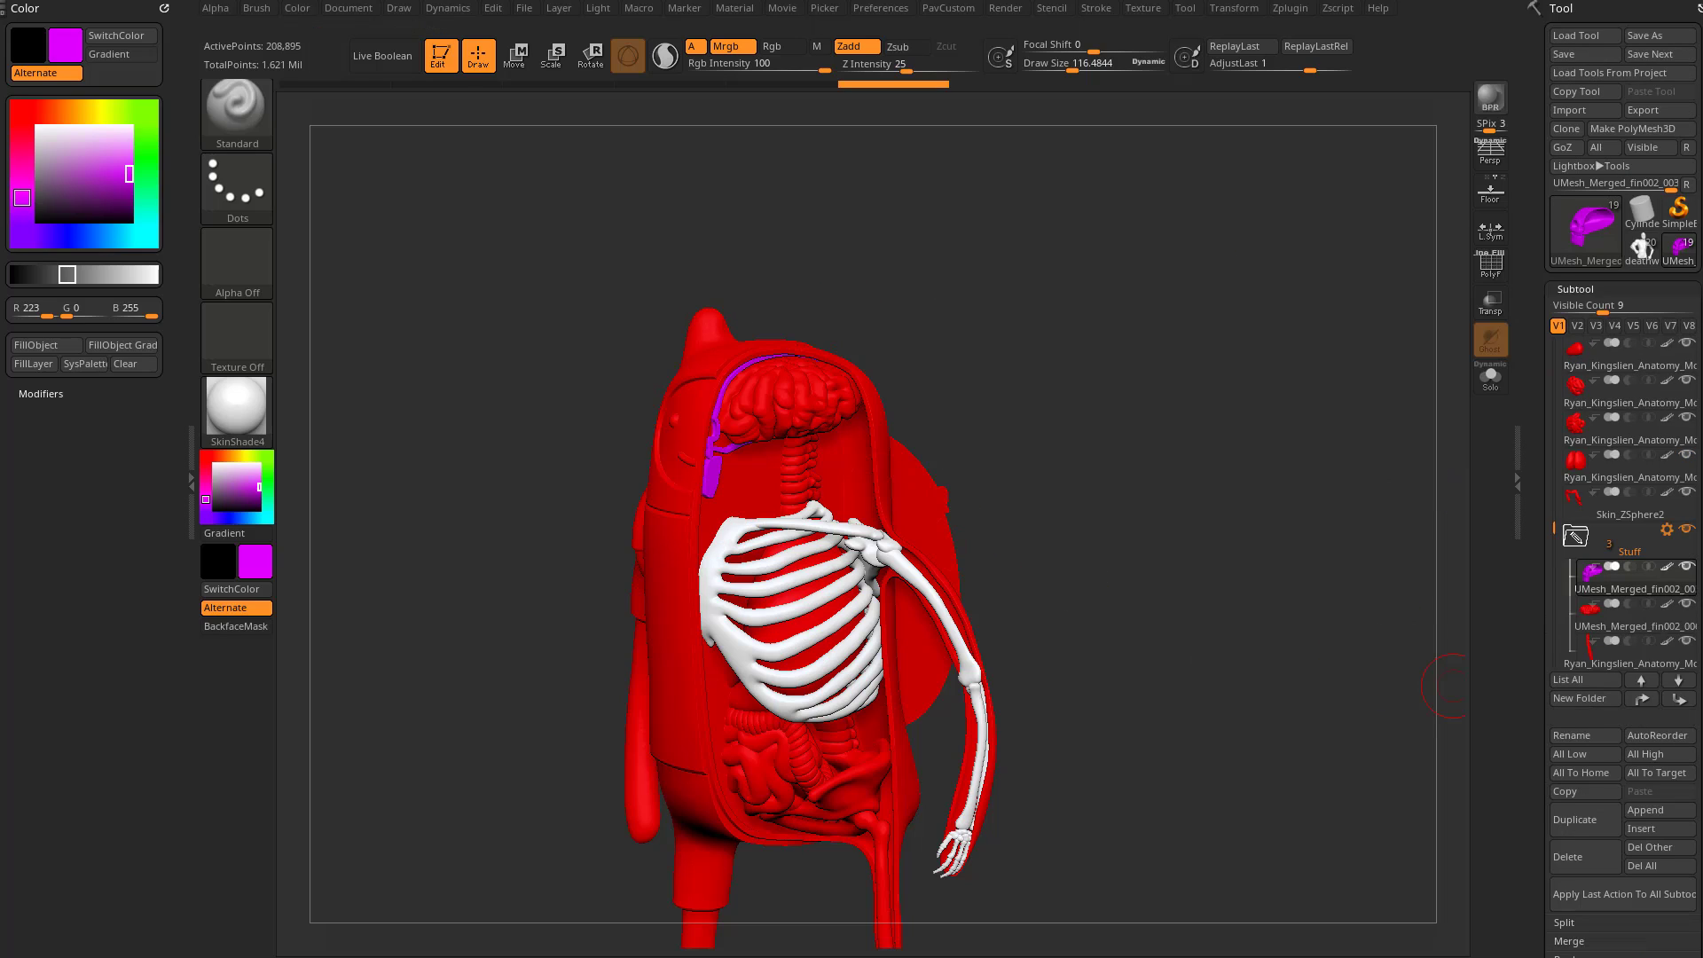
Apply the last action, the colour fill, to all visible subtools in the Stuff folder
scroll(1624, 656, "down", 3)
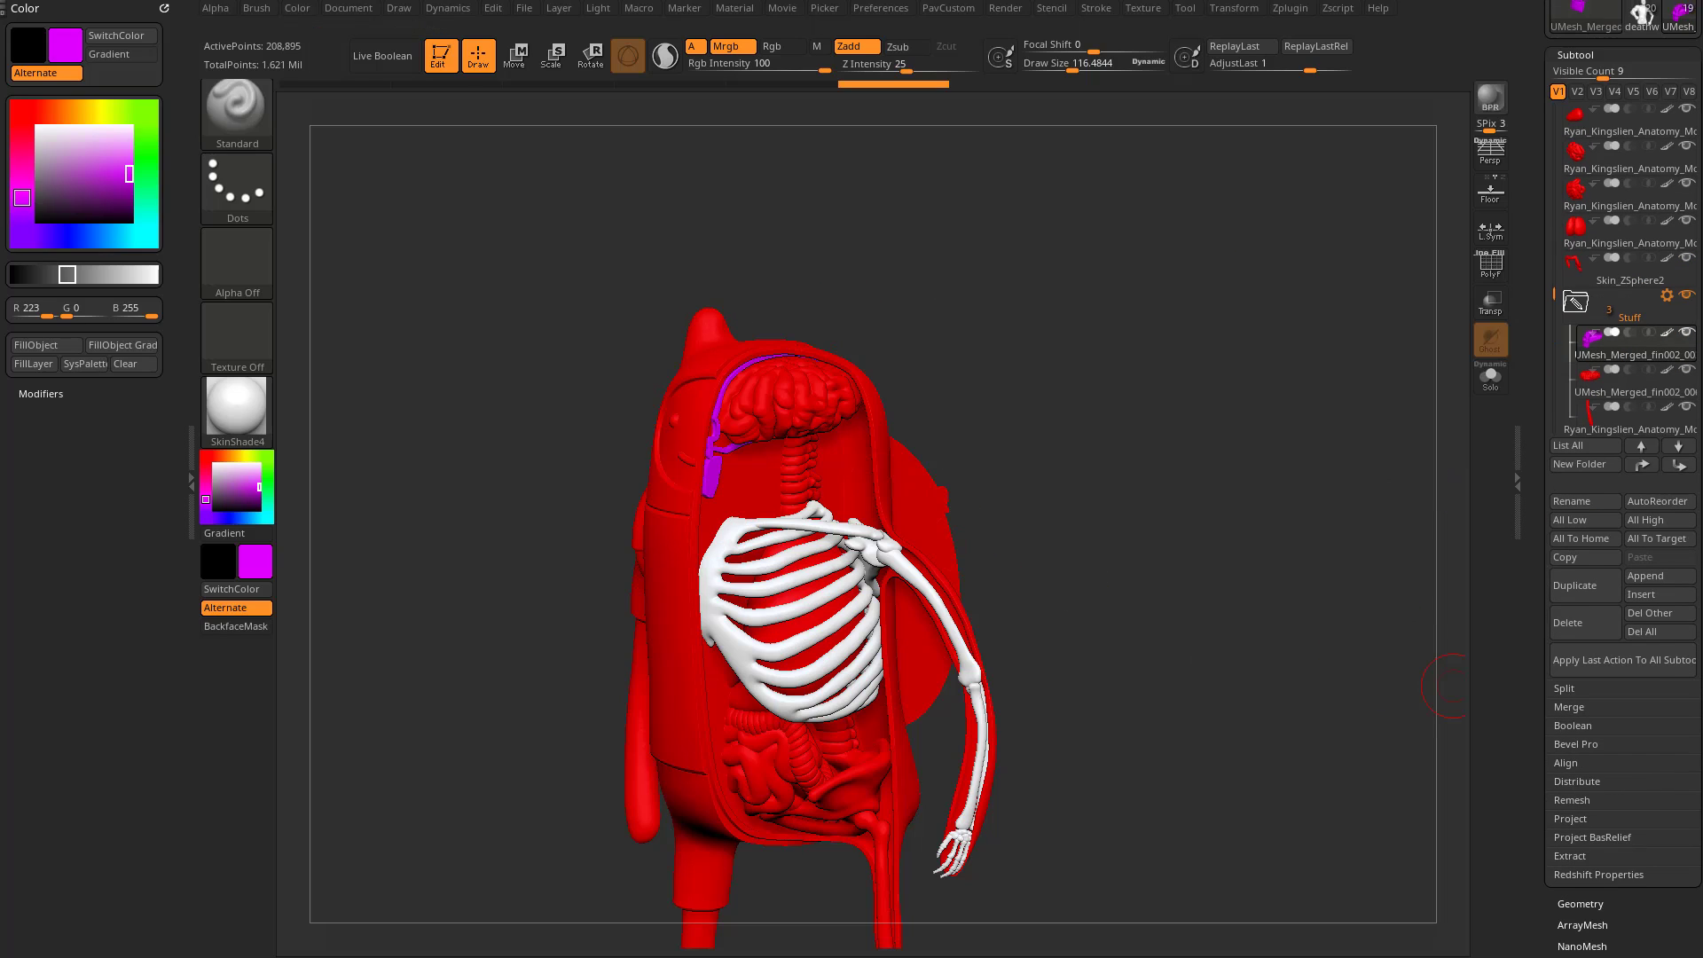
left_click(1575, 289)
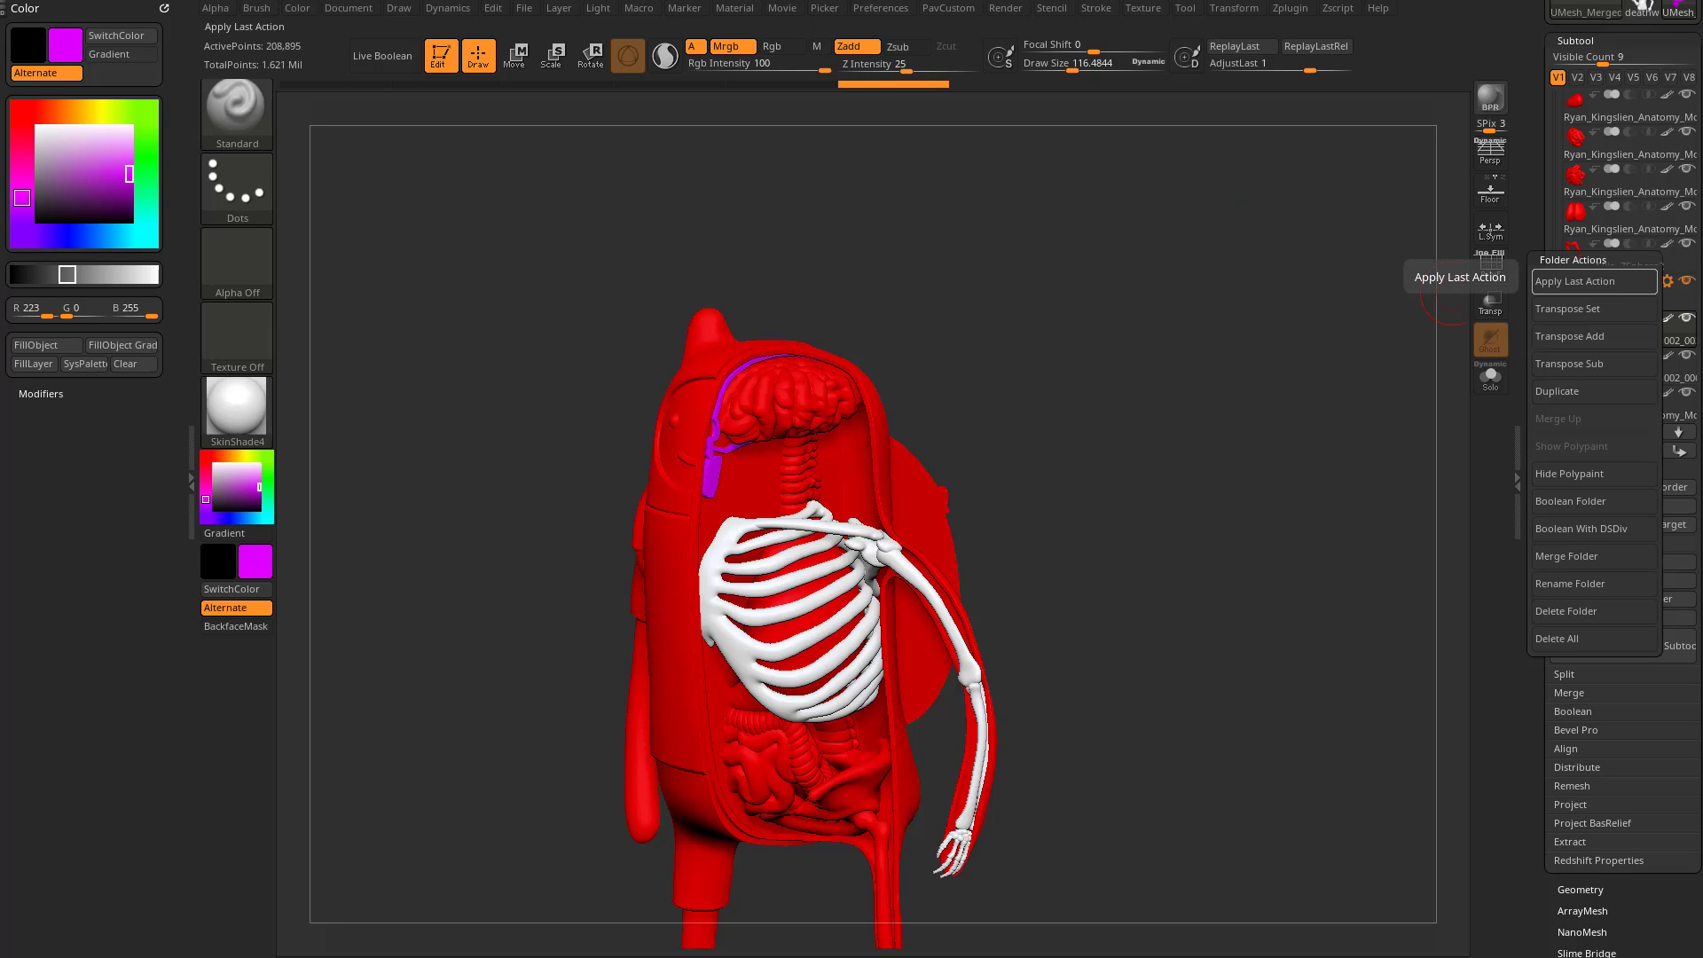
left_click(1594, 281)
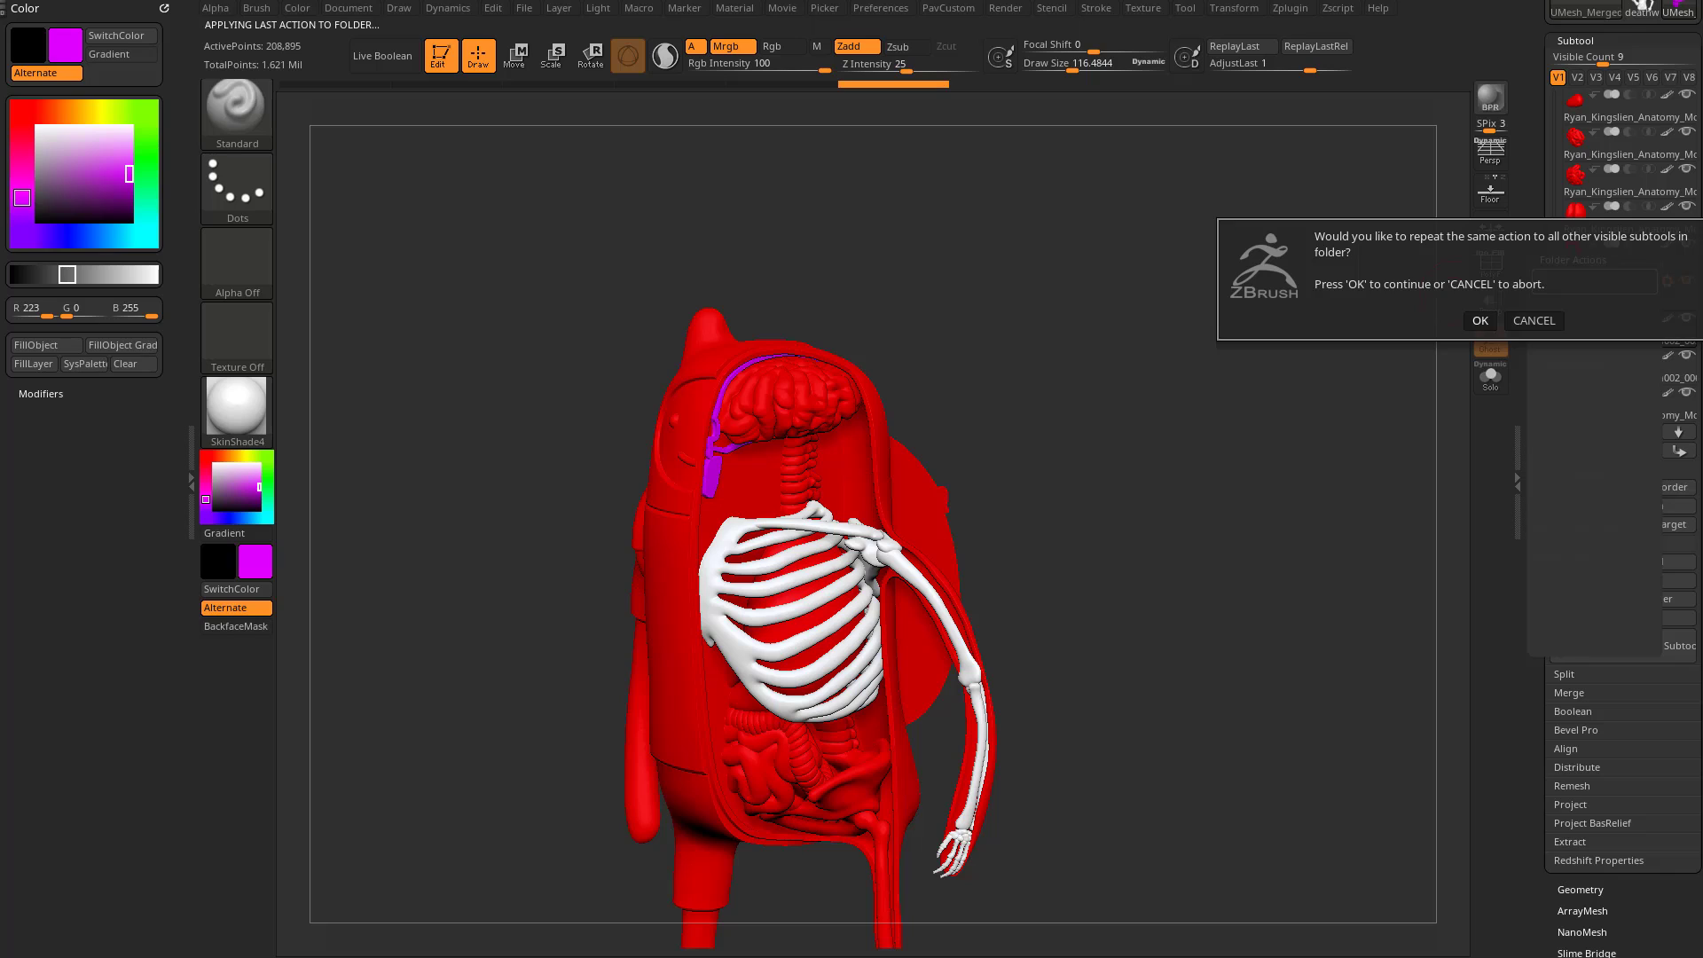
left_click(1480, 320)
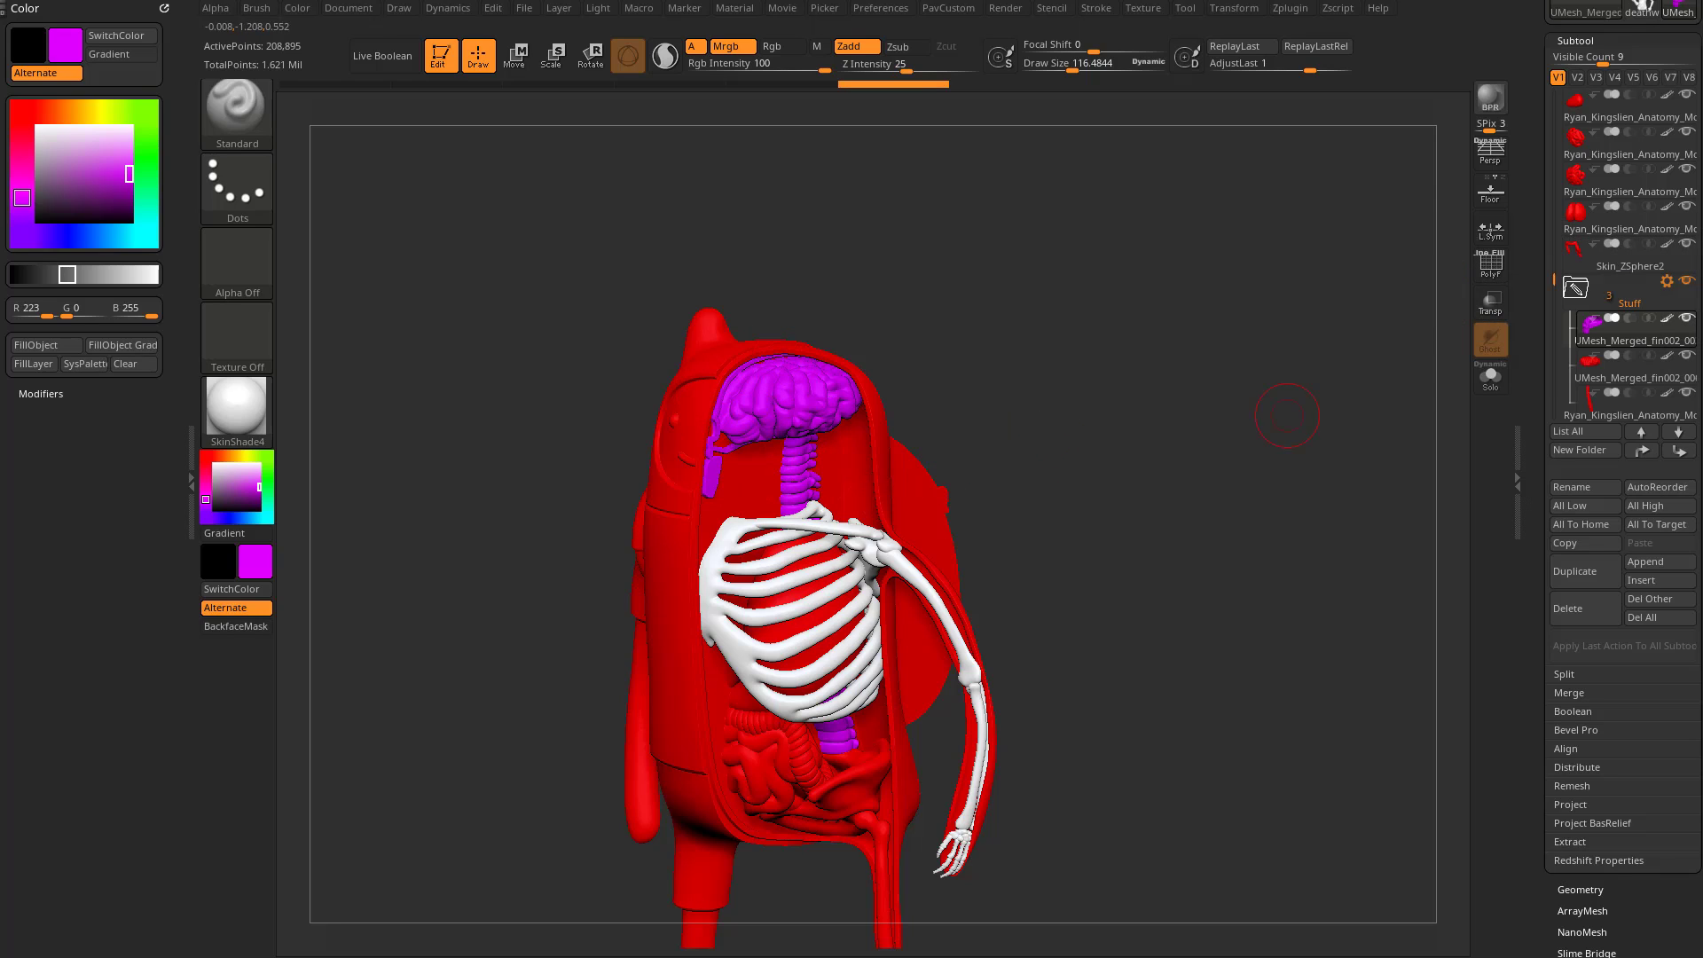
Select the brain subtool in the Stuff folder and inspect the filled skull, brain and spine
left_click(1619, 405)
left_click_drag(1324, 342, 1329, 233, "alt")
left_click_drag(1340, 320, 1297, 384)
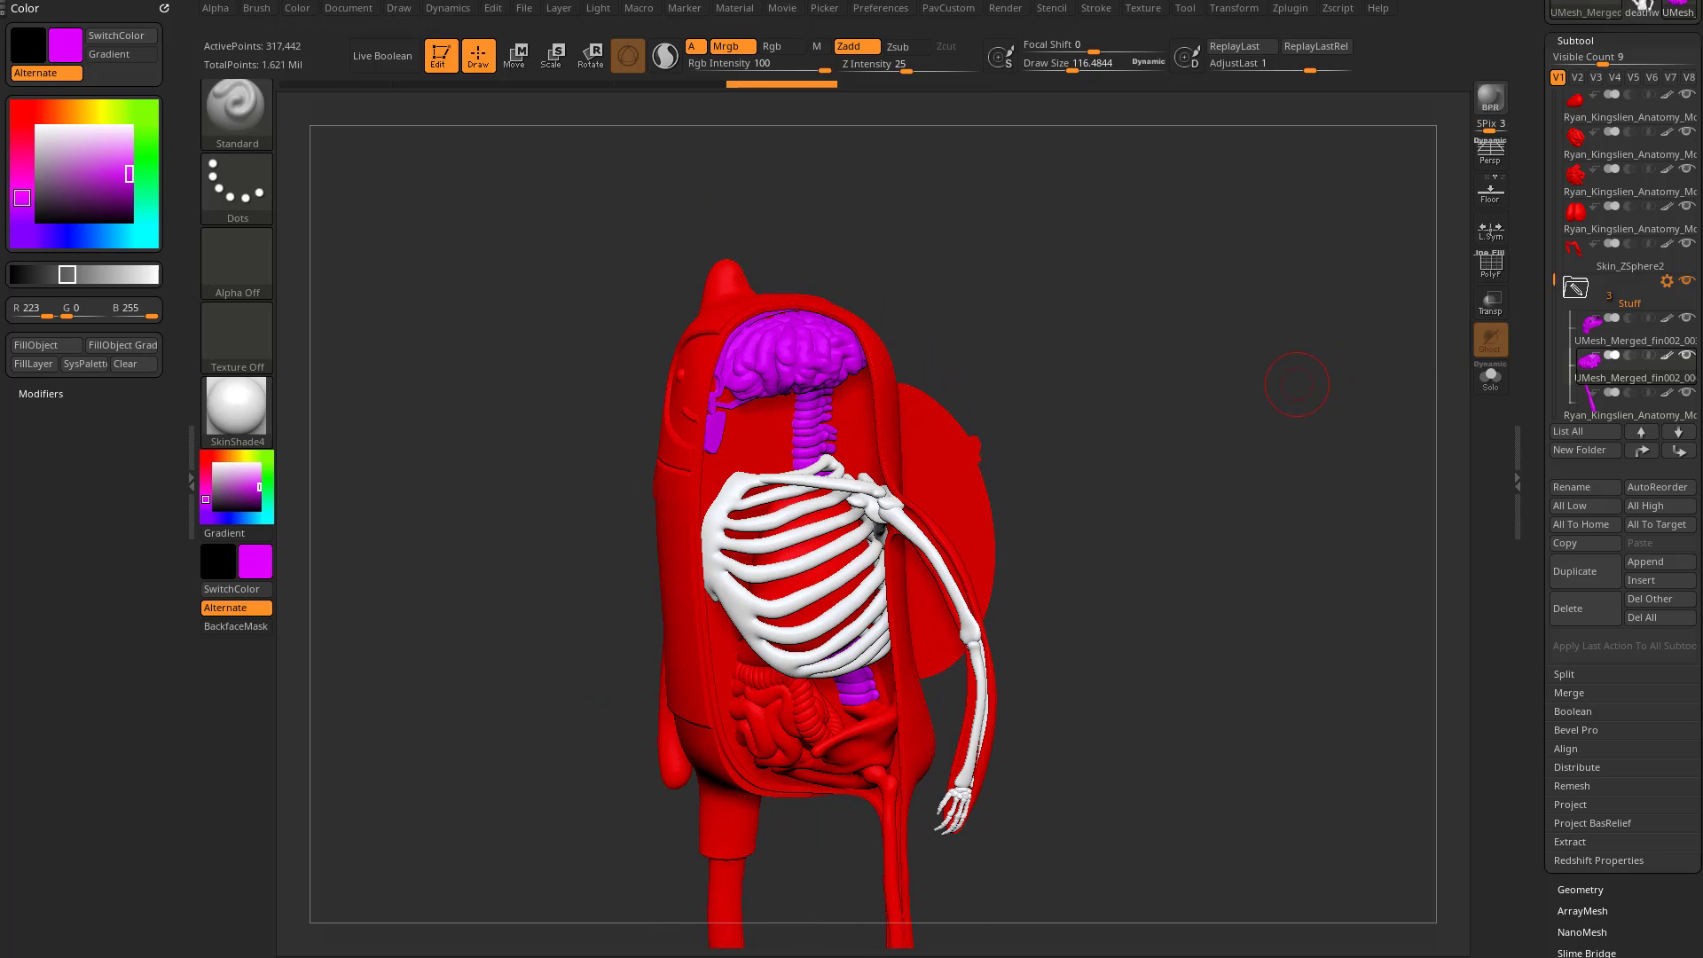
left_click_drag(1161, 451, 1331, 382)
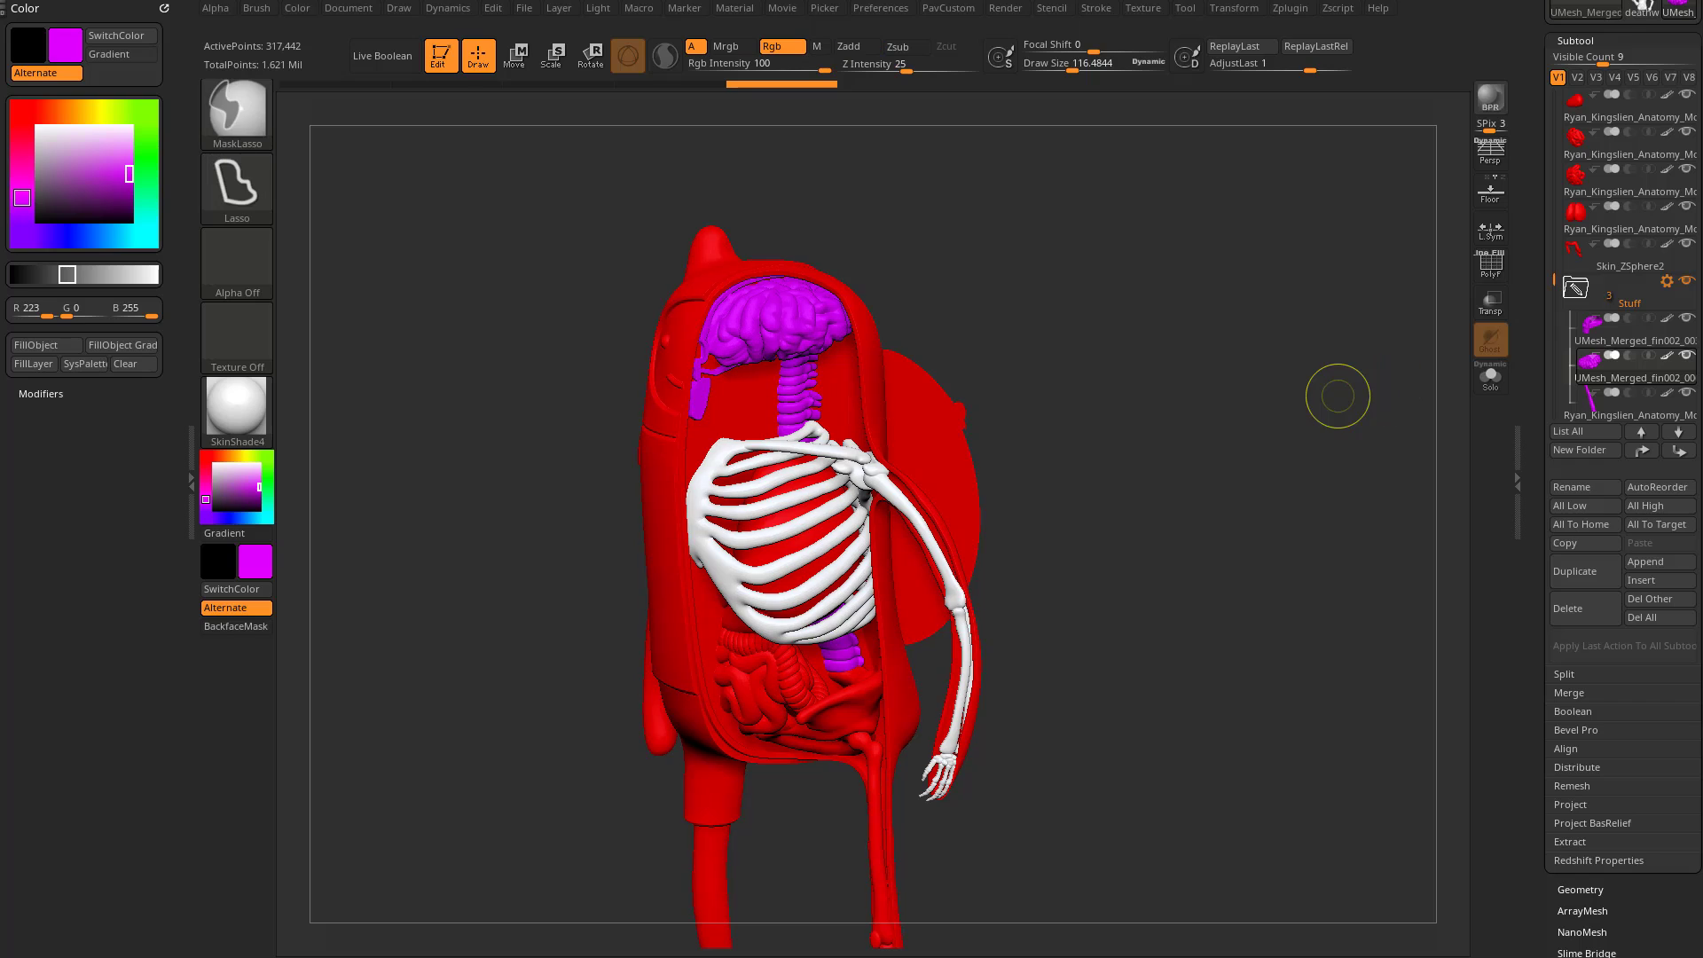
mouse_move(1210, 373)
left_mouse_down()
mouse_move(1230, 435)
mouse_move(1281, 338)
mouse_move(1242, 370)
mouse_move(1192, 348)
left_mouse_up()
Undo the recent Polypaint changes and review the model and its subtool list
key("ctrl+z")
key("ctrl+z")
key("ctrl+z")
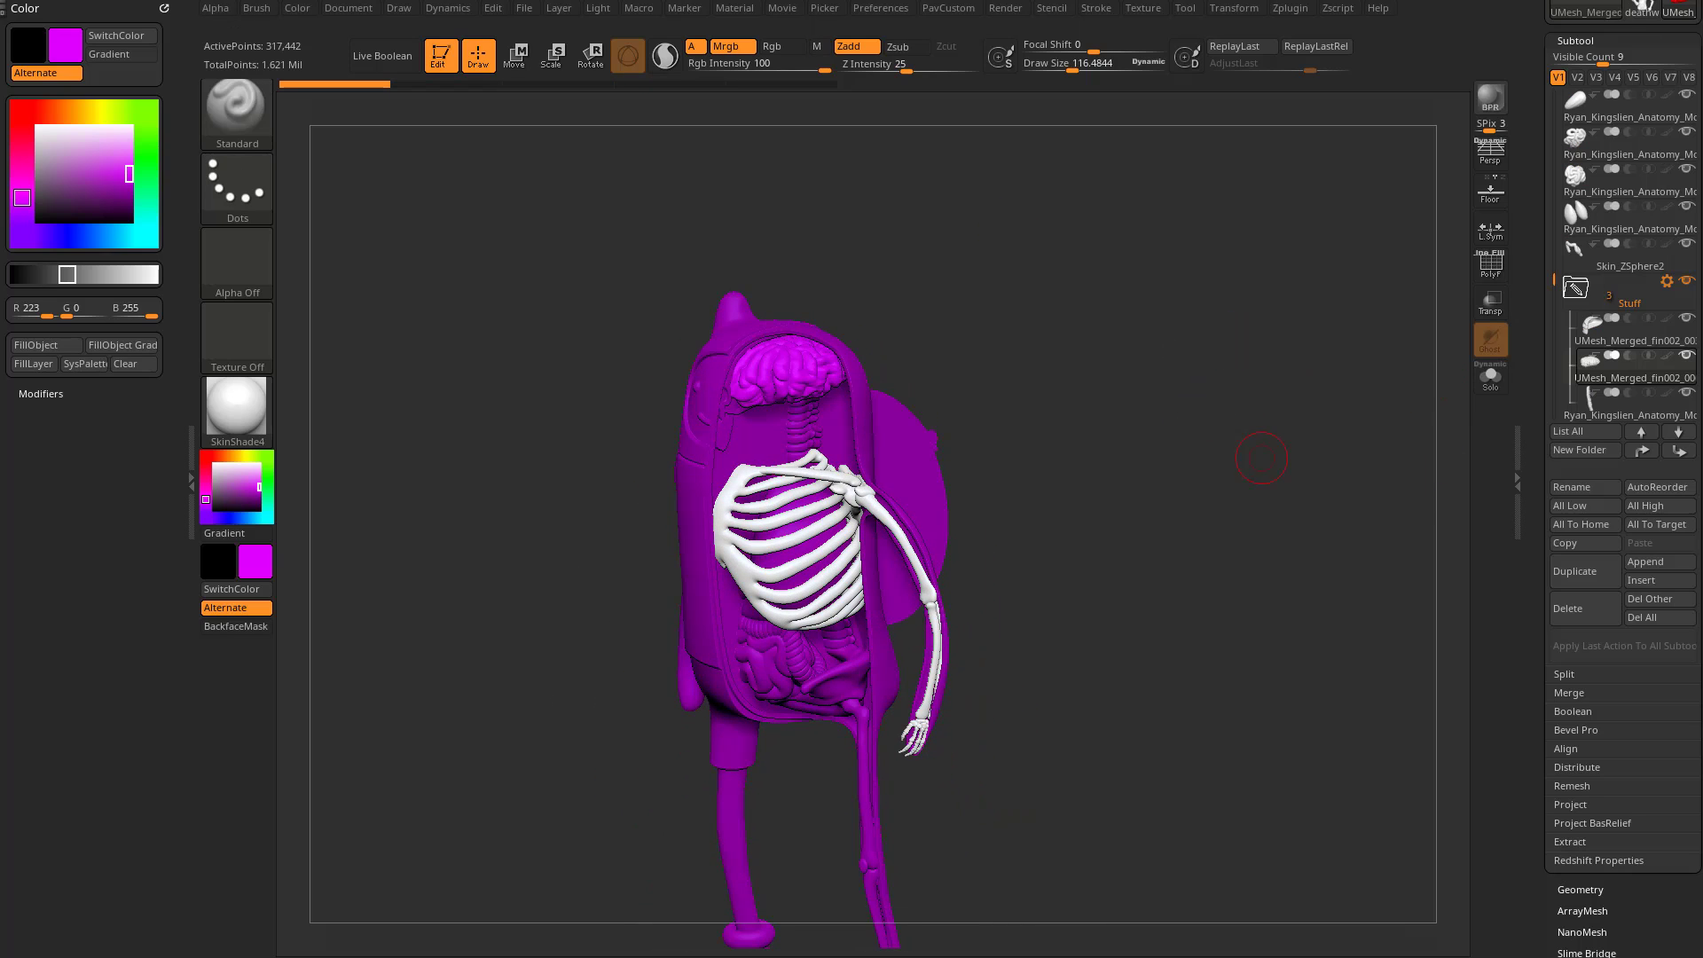
left_click_drag(1267, 470, 1286, 424)
left_click_drag(1540, 416, 1540, 664)
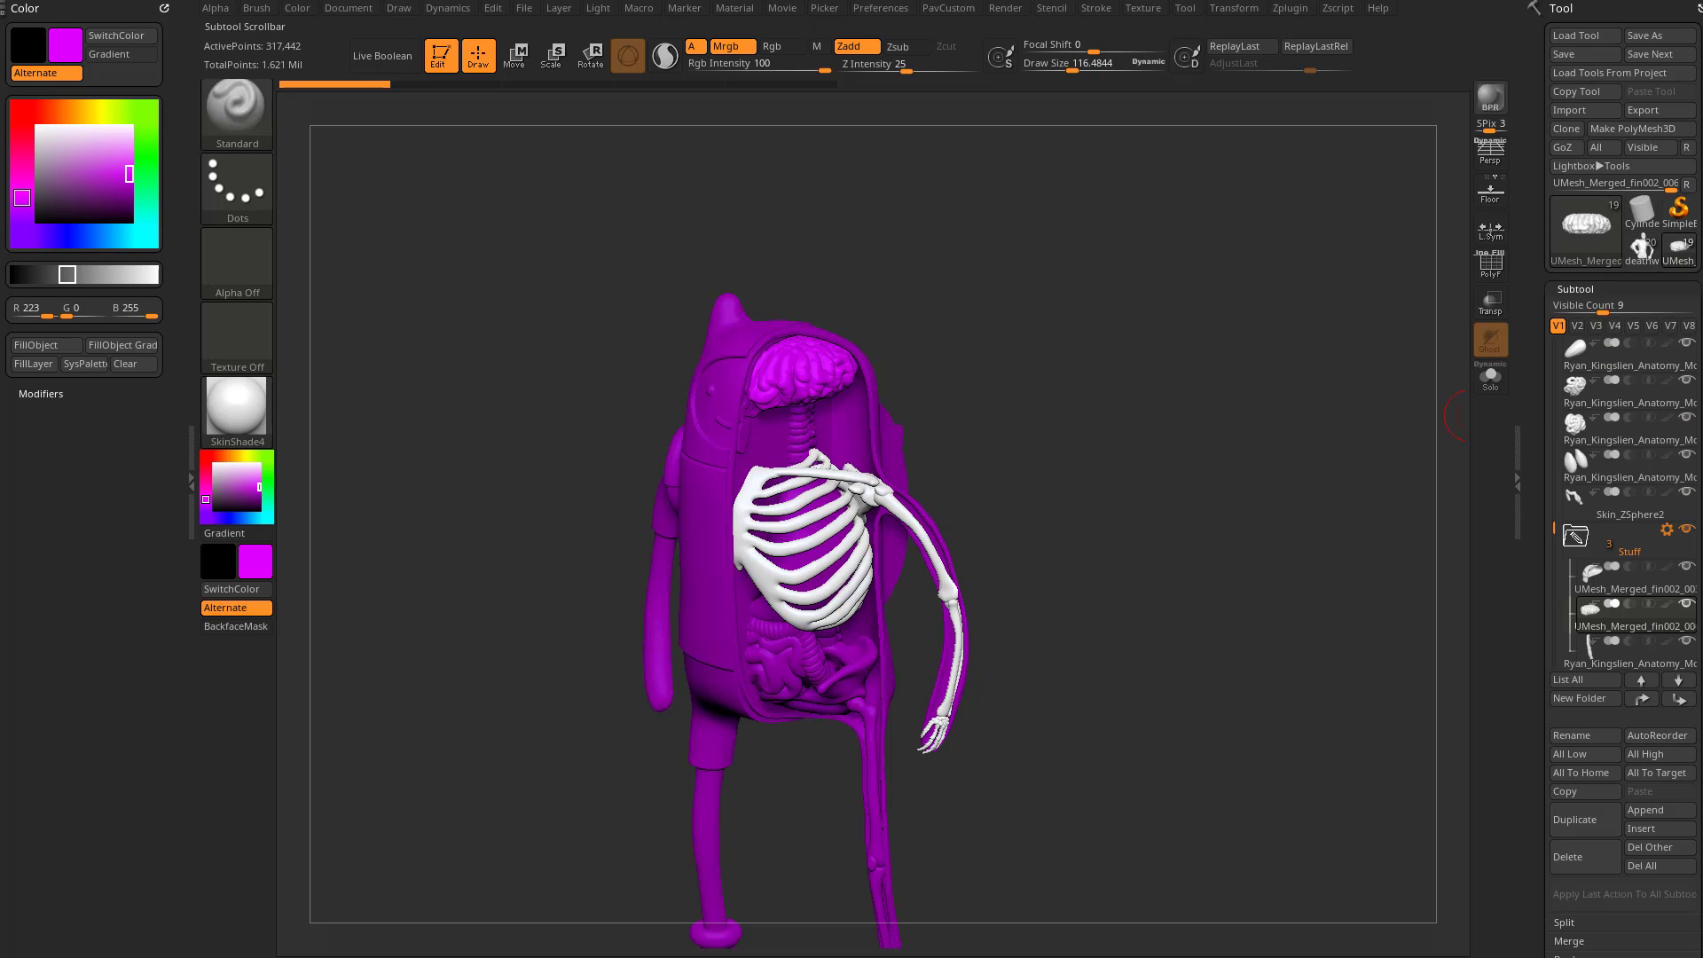
left_click_drag(1554, 529, 1554, 344)
left_click_drag(1331, 533, 1287, 530)
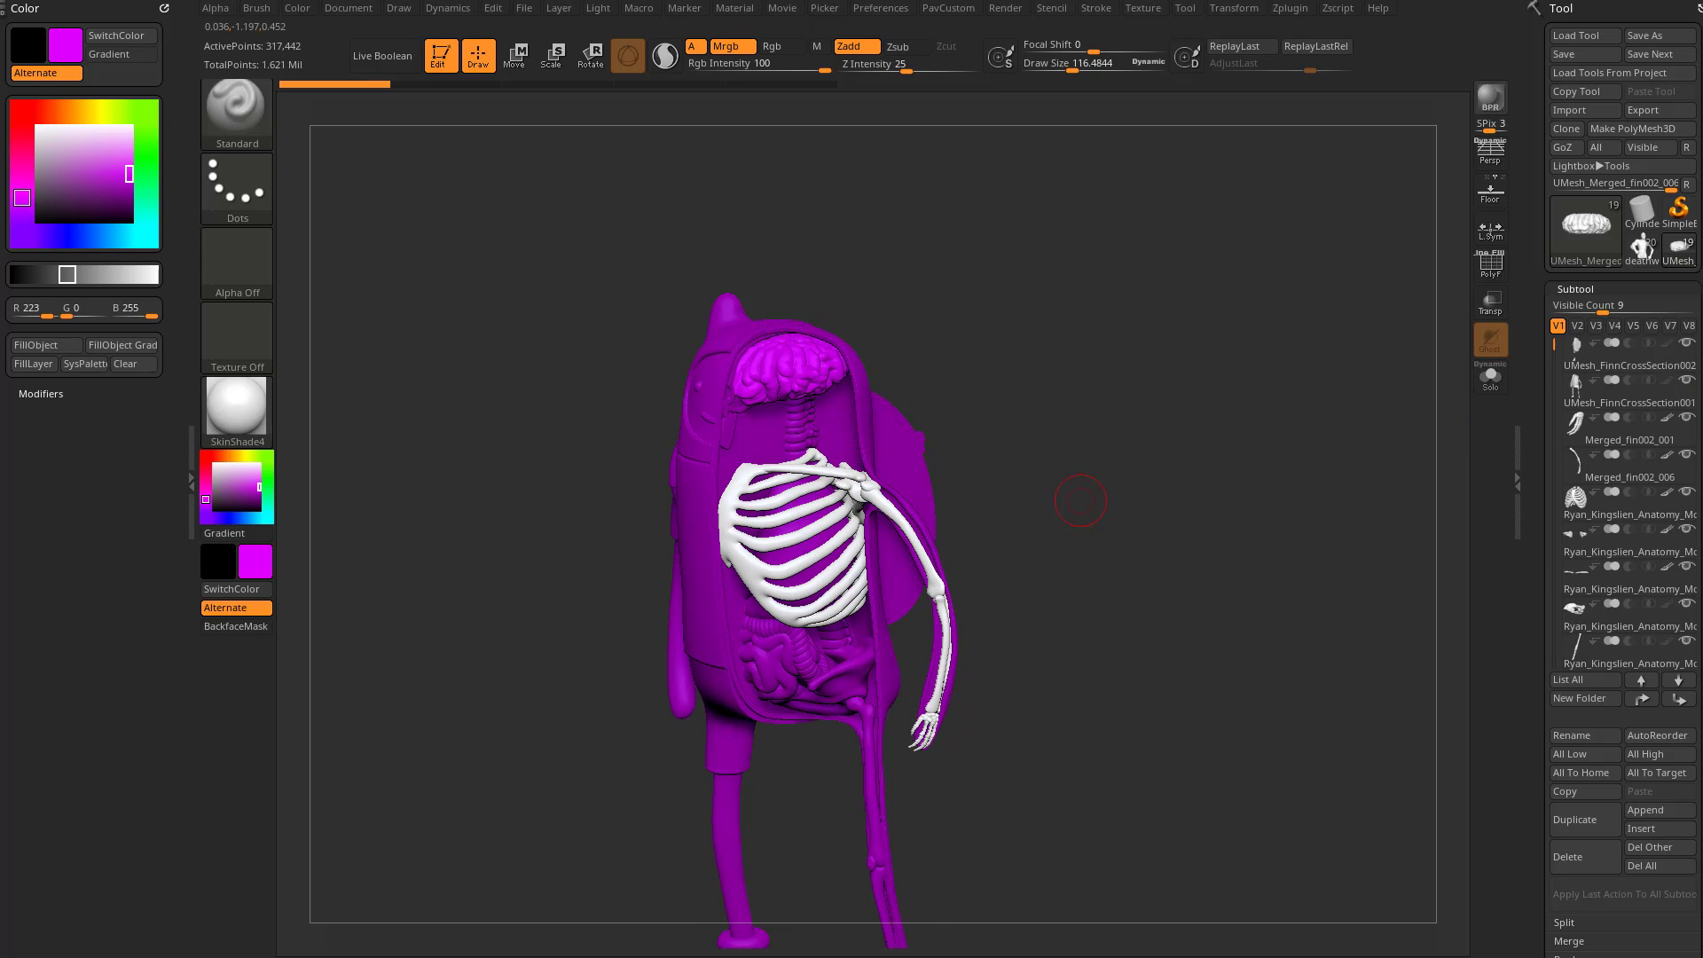
left_click_drag(1083, 495, 1103, 388)
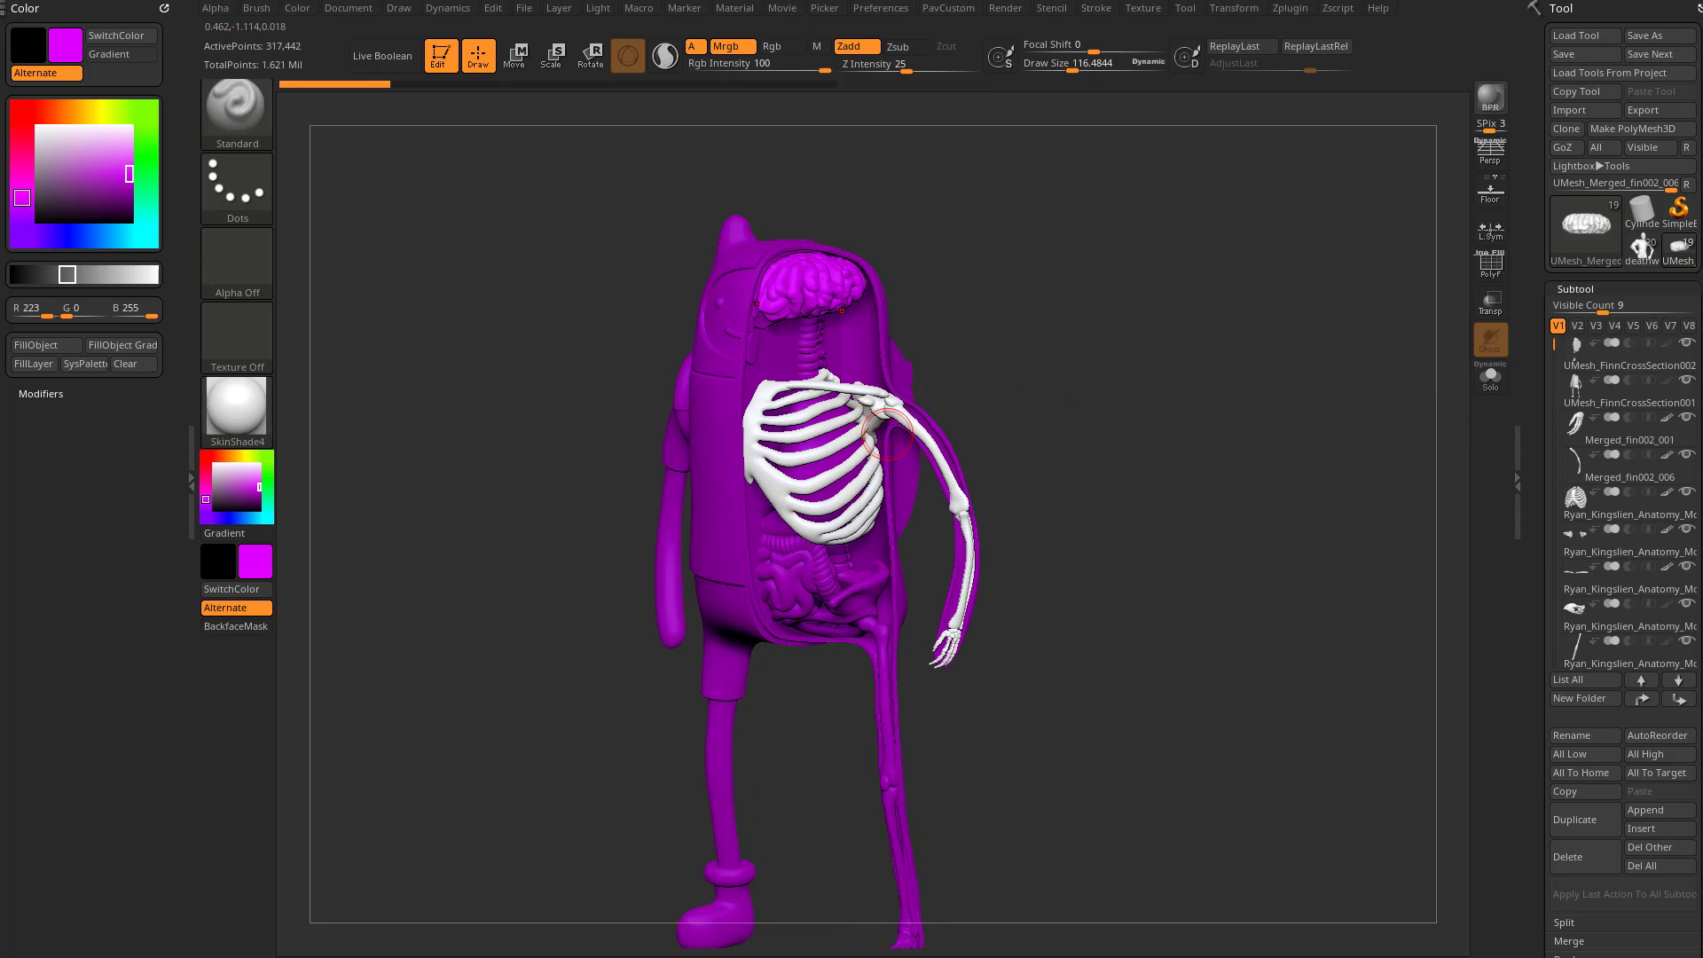
Open the Redshift Properties of the brain subtool
scroll(1586, 481, "down", 3)
left_click_drag(1244, 463, 1176, 499, "alt")
mouse_move(1176, 499)
left_mouse_down("alt")
mouse_move(1173, 372)
mouse_move(1220, 370)
mouse_move(1190, 356)
left_mouse_up("alt")
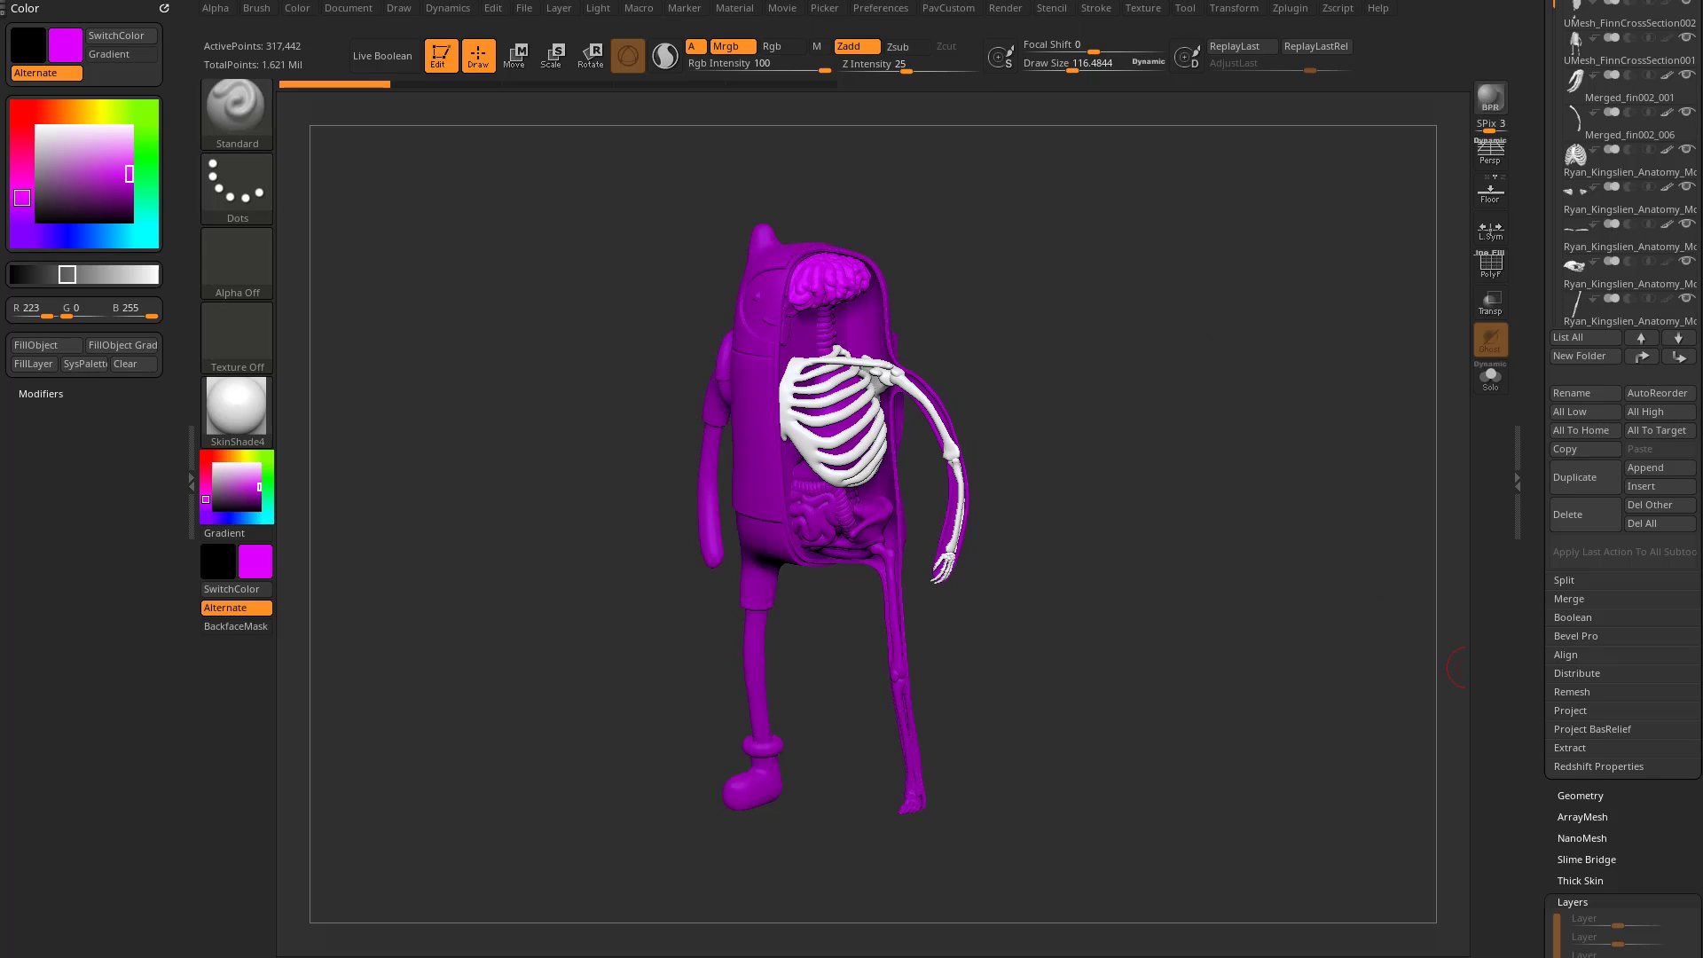
left_click(1599, 767)
left_click_drag(1641, 803, 1641, 725)
left_click_drag(1197, 559, 1228, 614, "alt")
mouse_move(1624, 299)
left_mouse_down()
mouse_move(1623, 640)
mouse_move(1624, 322)
left_mouse_up()
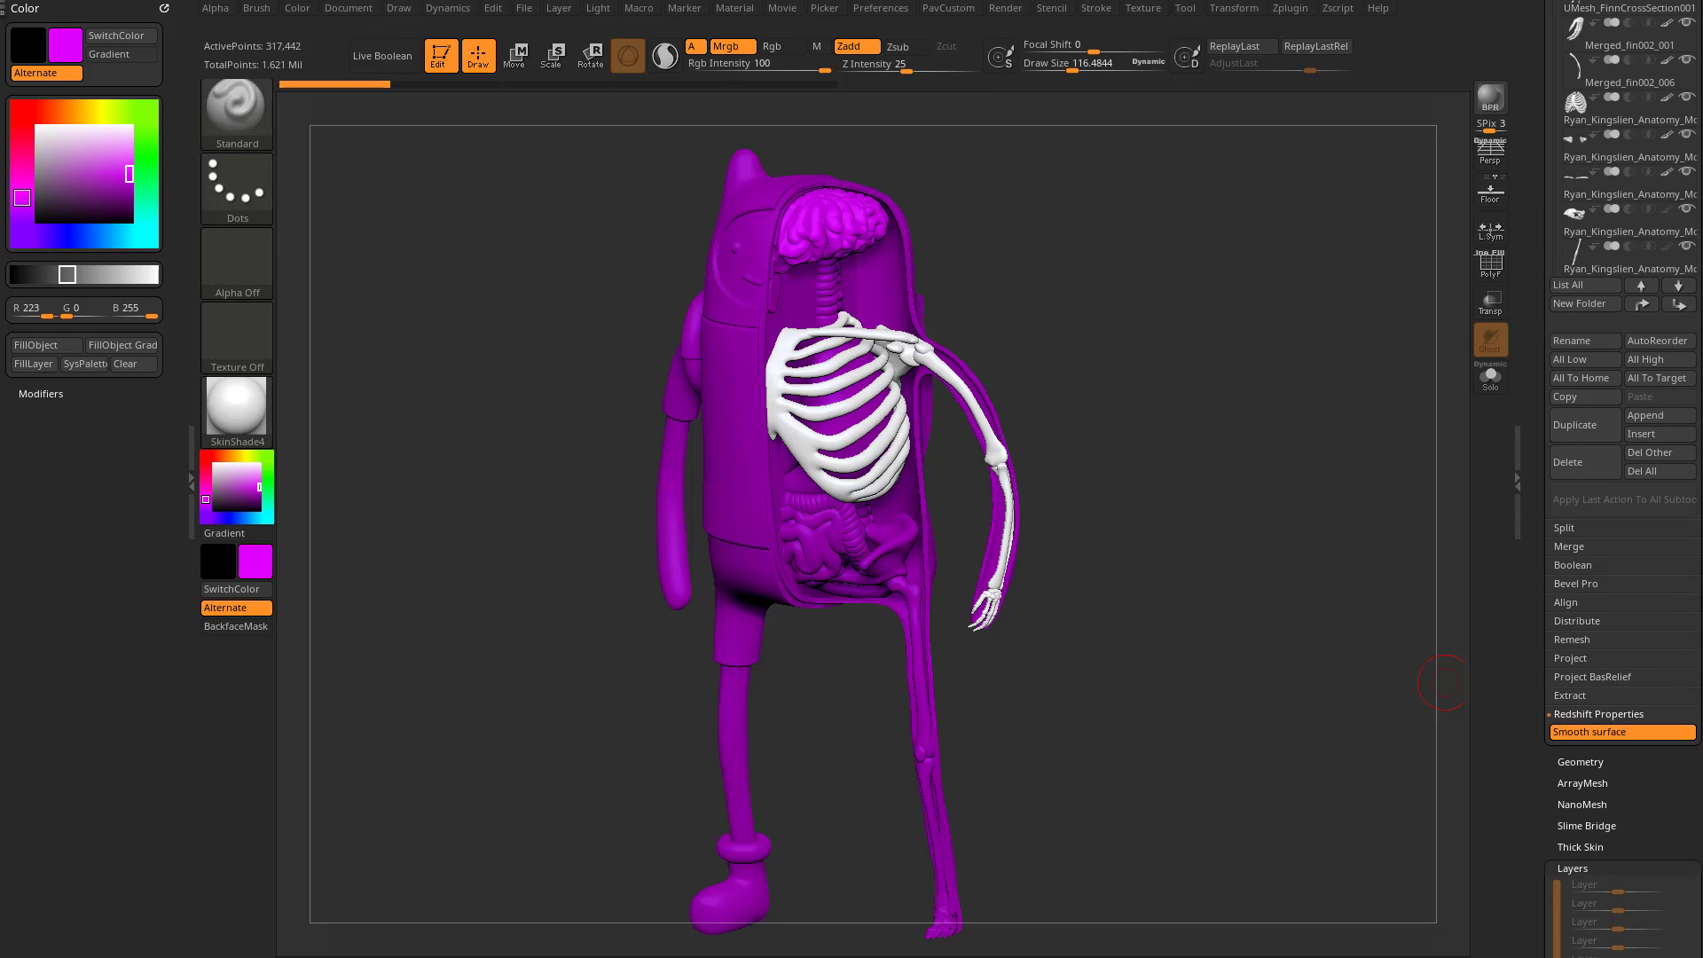
left_click_drag(951, 302, 1279, 432)
left_click_drag(1243, 612, 1252, 591)
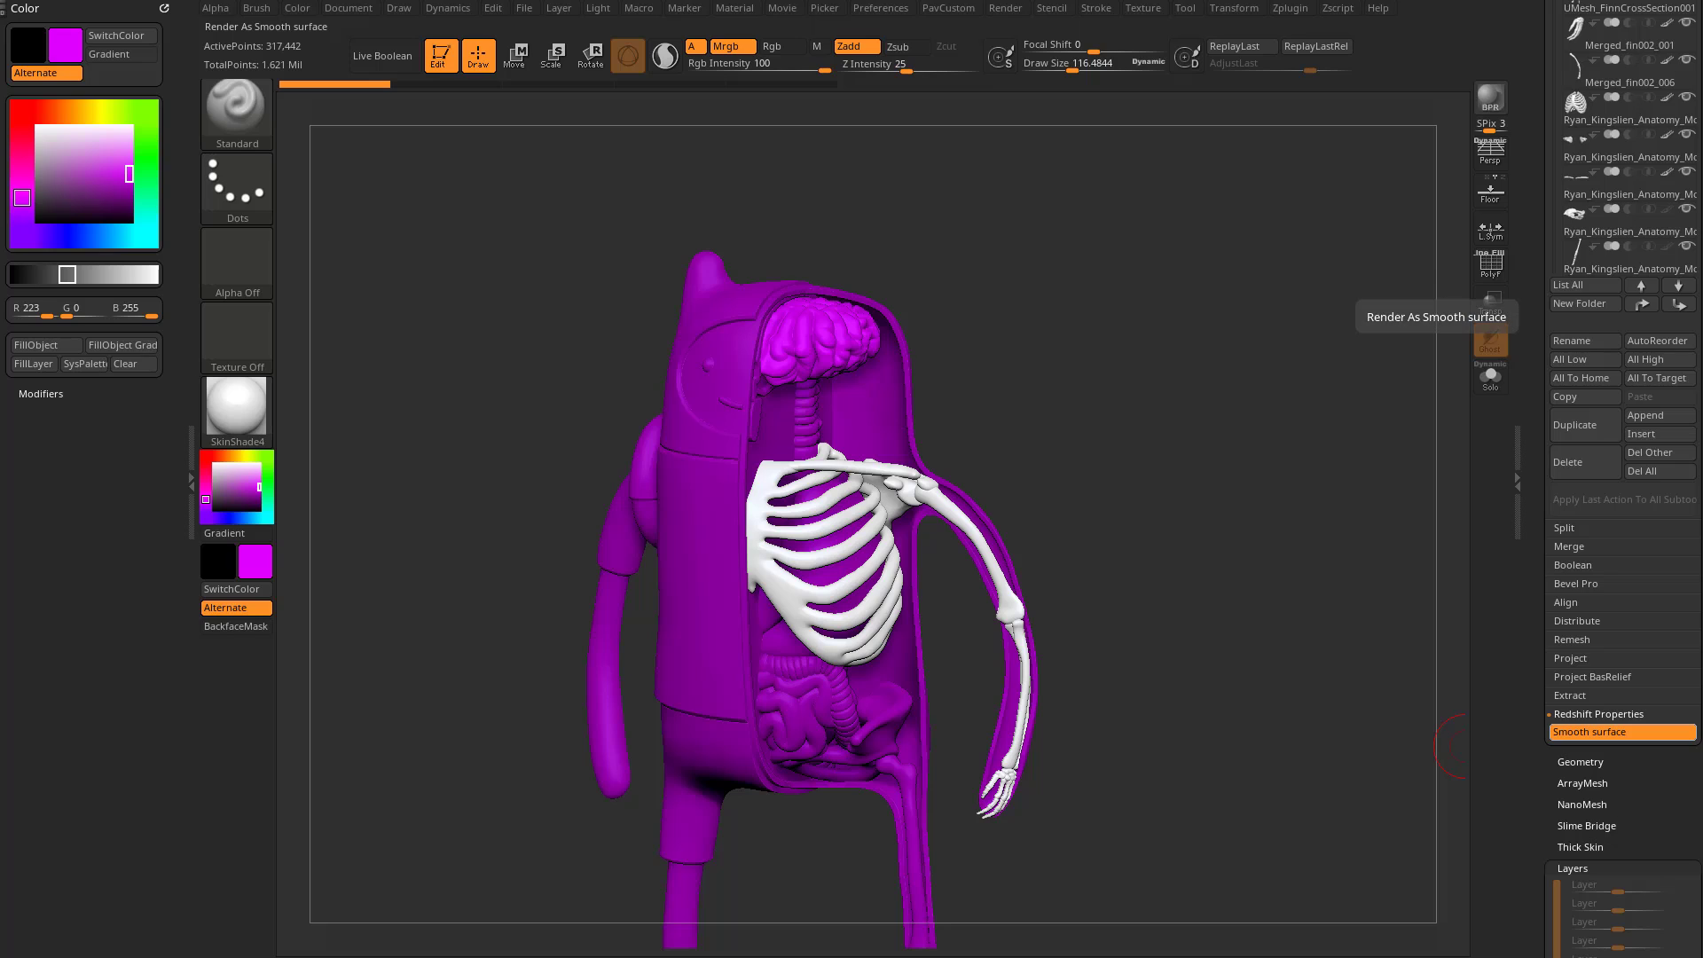
Turn off Smooth surface for the brain subtool and apply that action to all visible subtools
left_click(1622, 733)
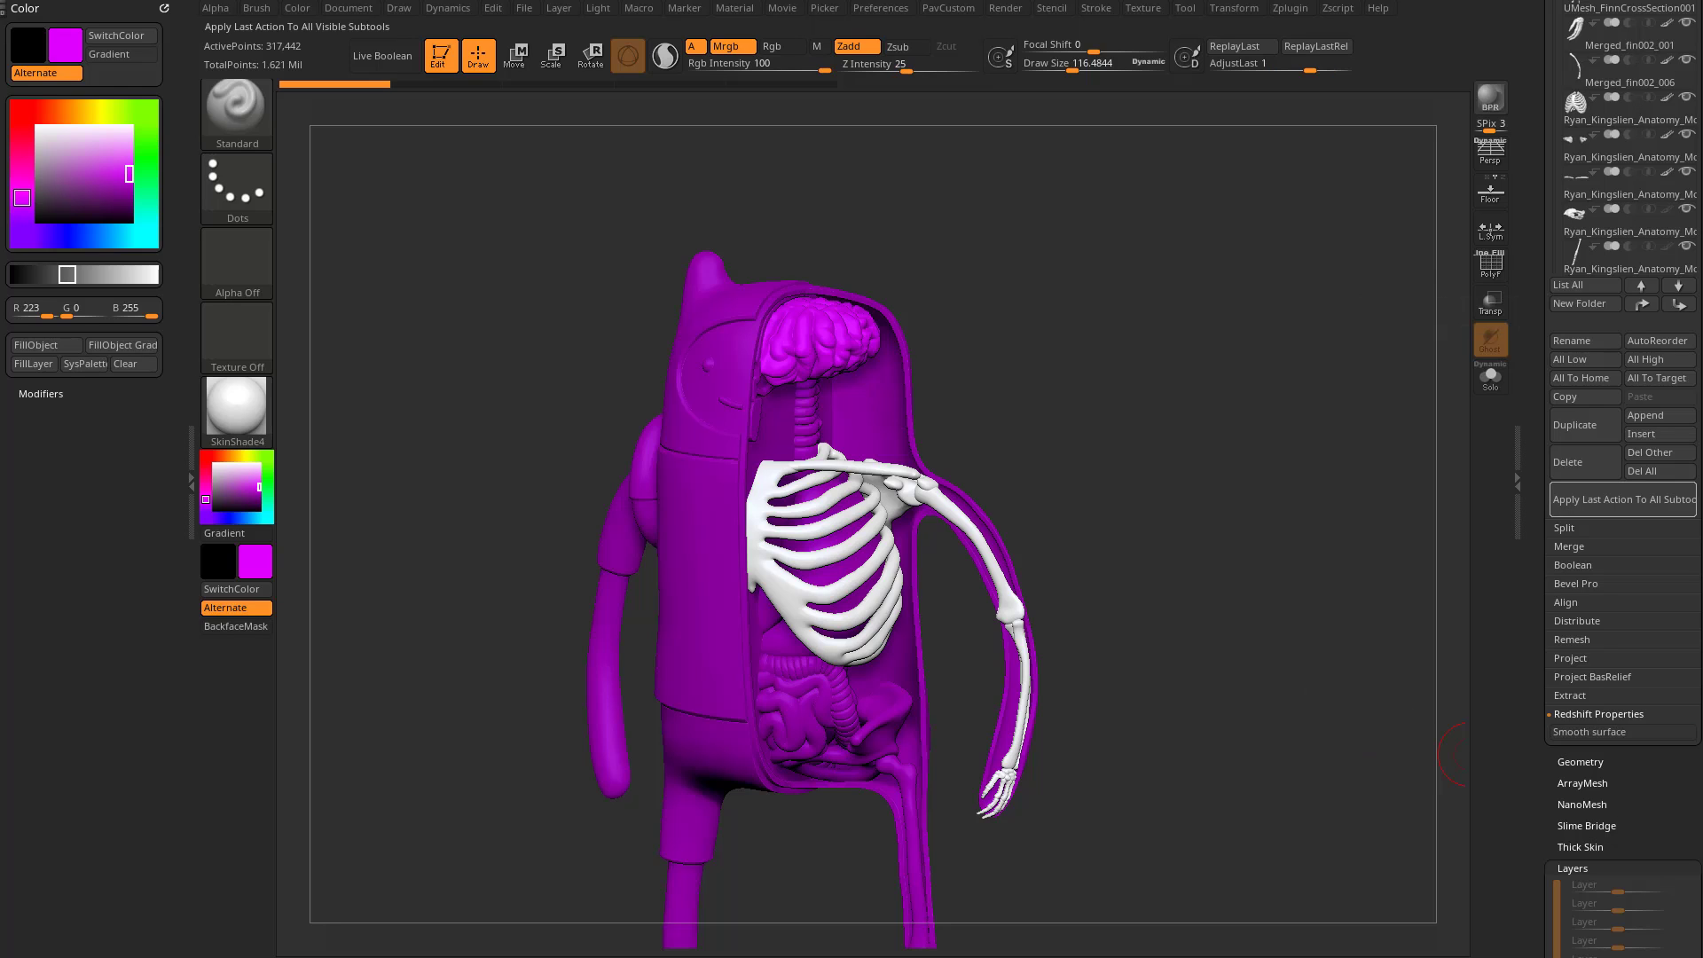
left_click(1624, 499)
left_click(1480, 538)
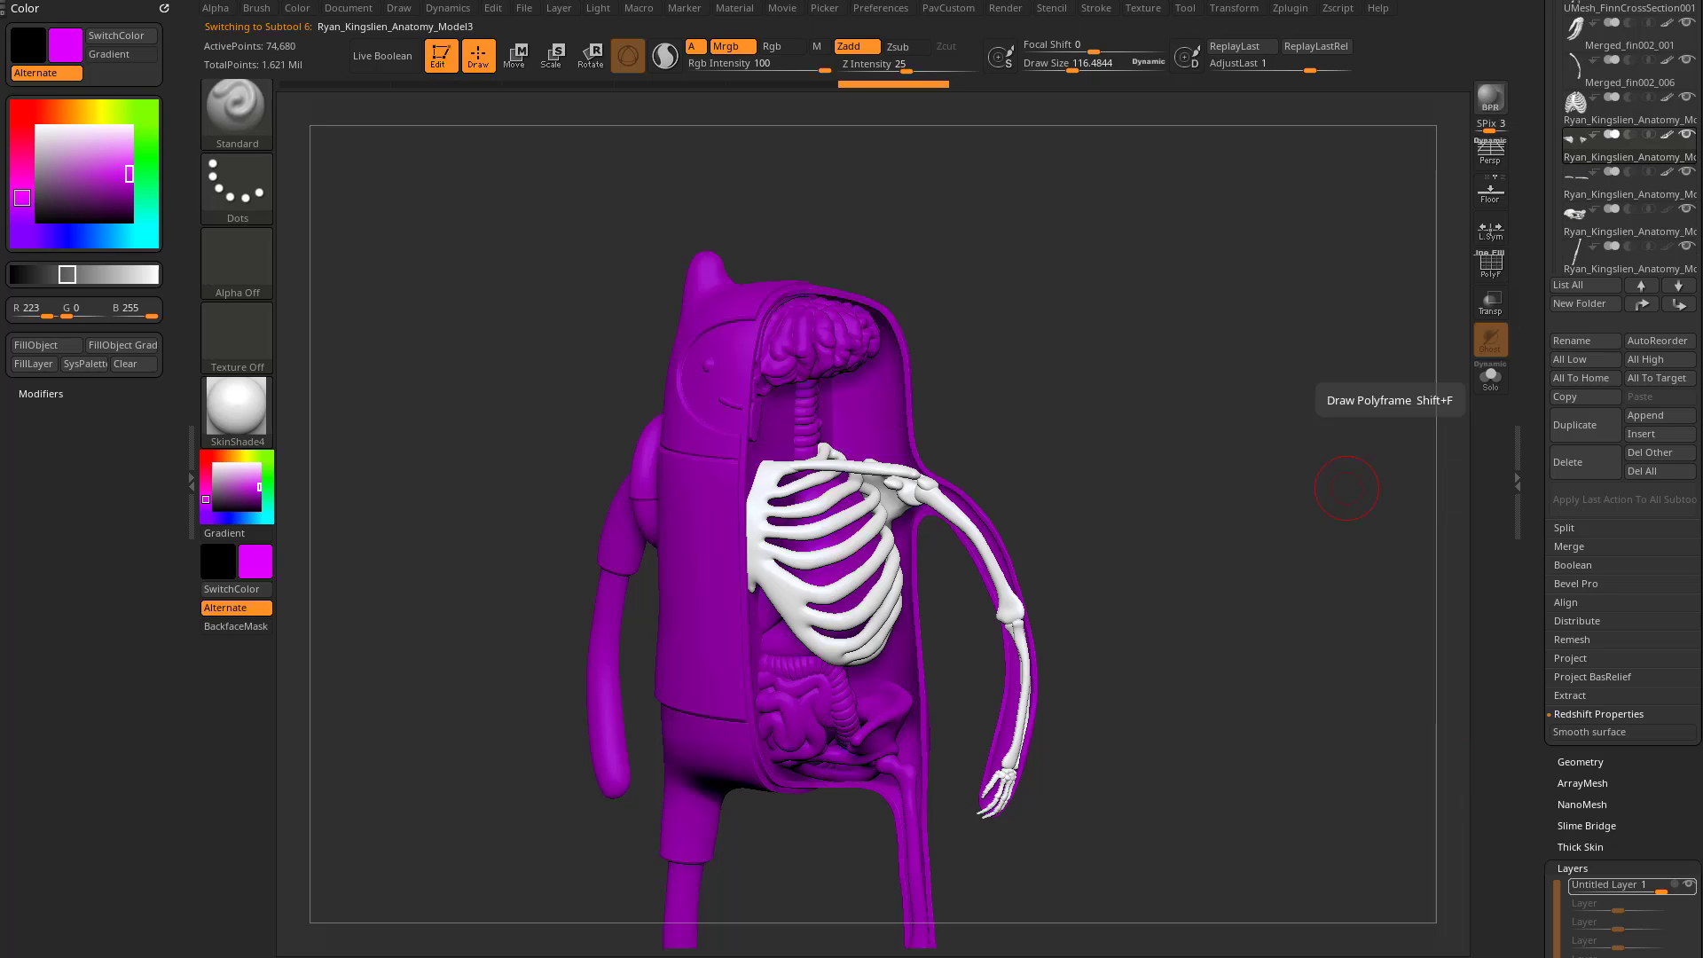
Clear Untitled Layer 1 from the subtool just below the rib cage and repeat that action on all visible subtools
left_click_drag(1641, 847, 1641, 649)
scroll(1623, 799, "down", 1)
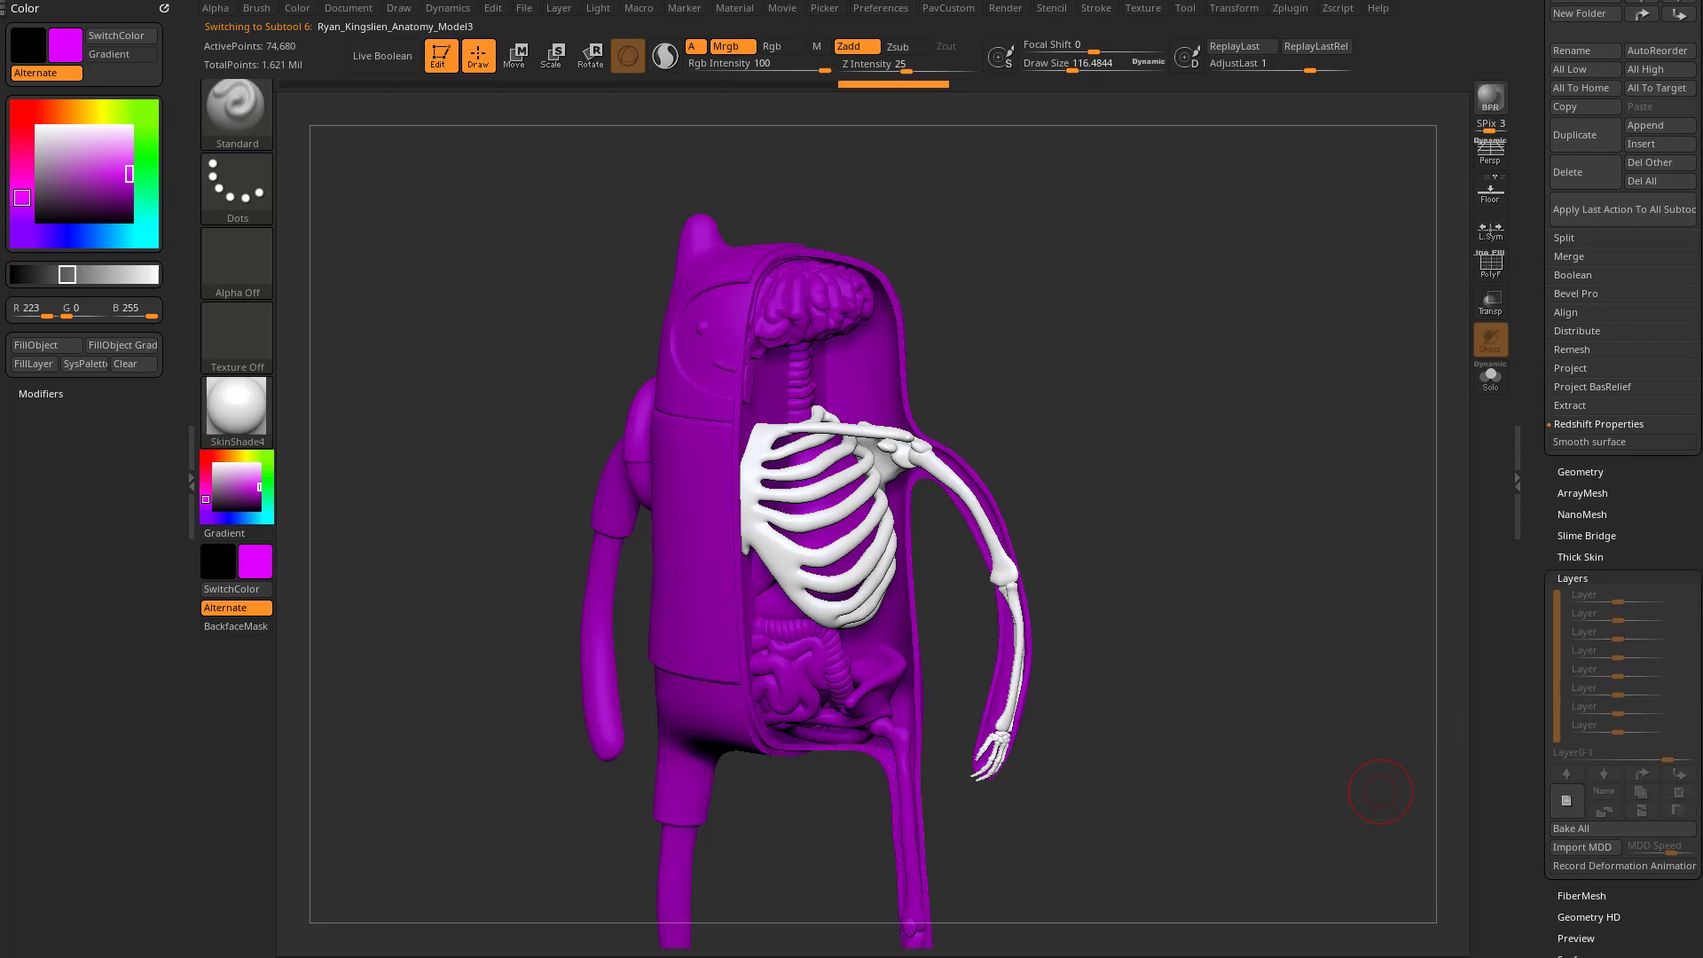
scroll(1624, 532, "up", 3)
left_click(1624, 487)
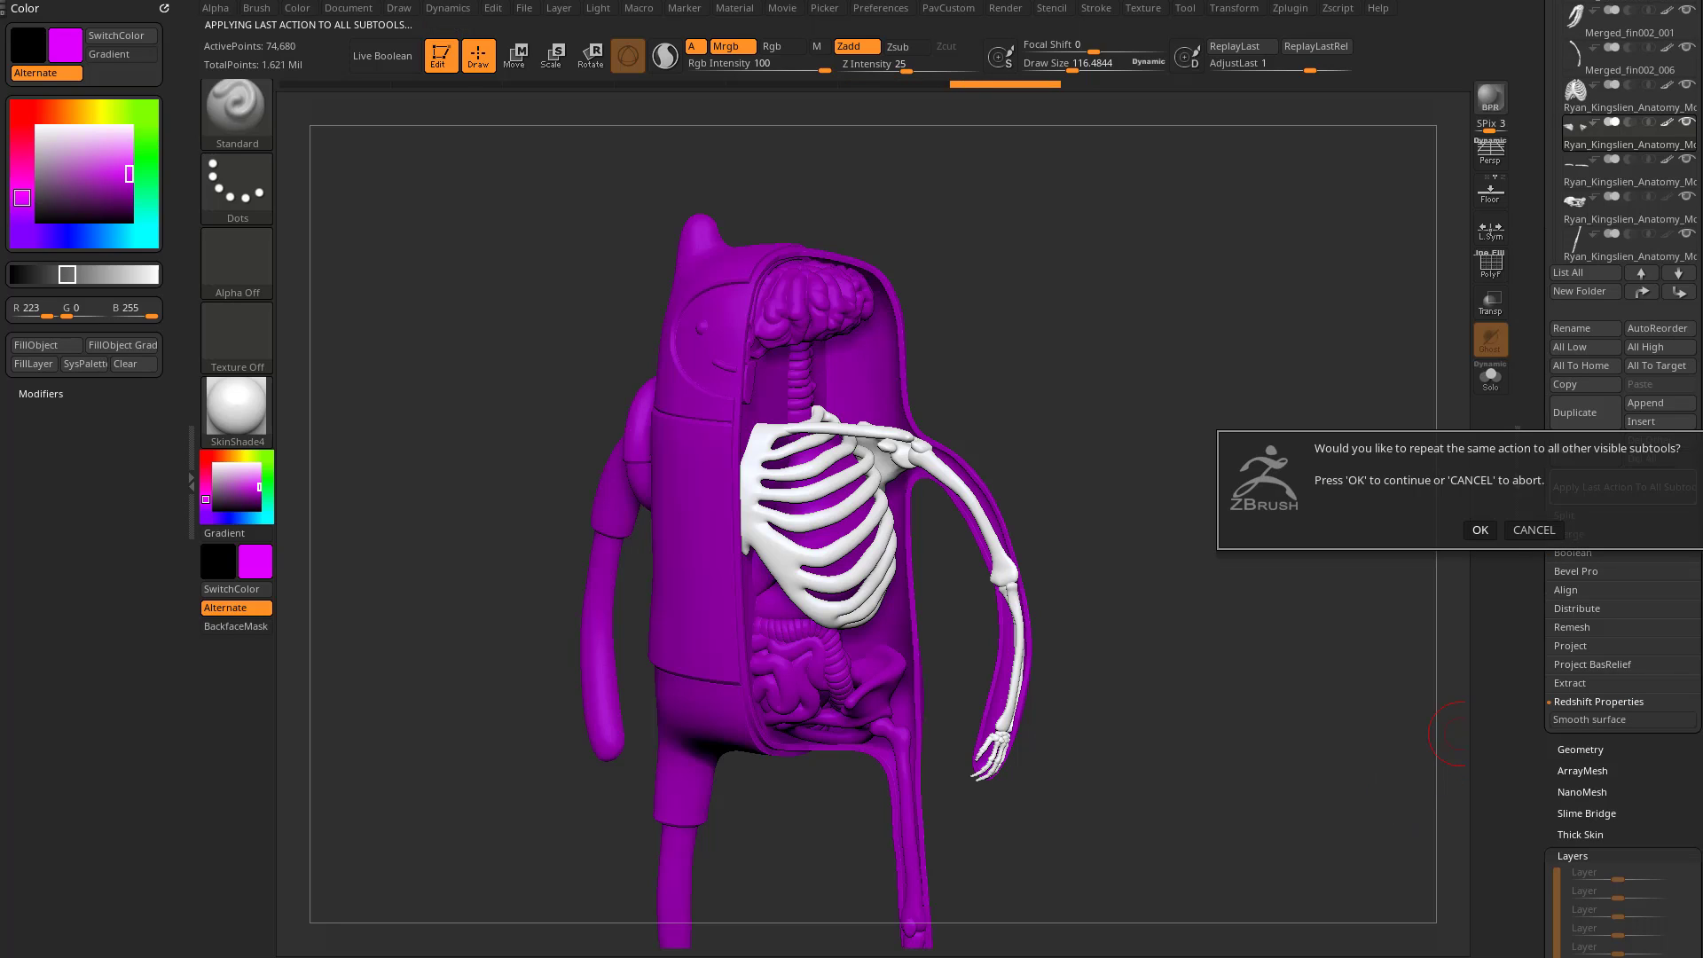
left_click(1481, 531)
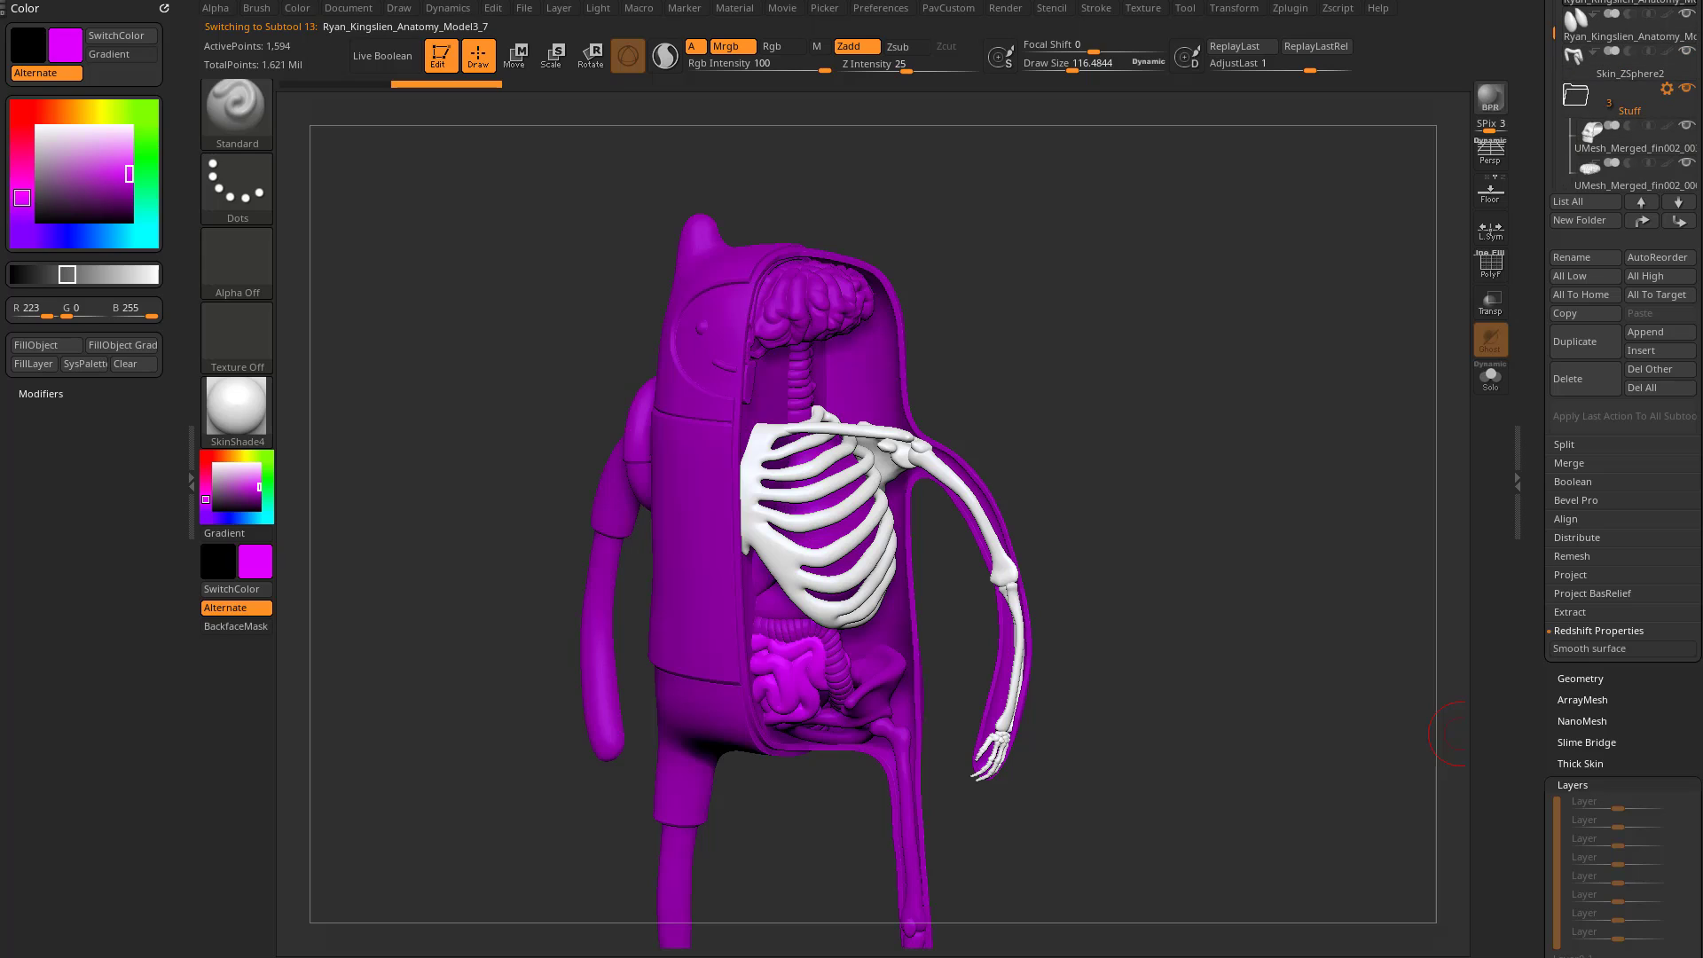
left_click_drag(1205, 394, 1242, 380)
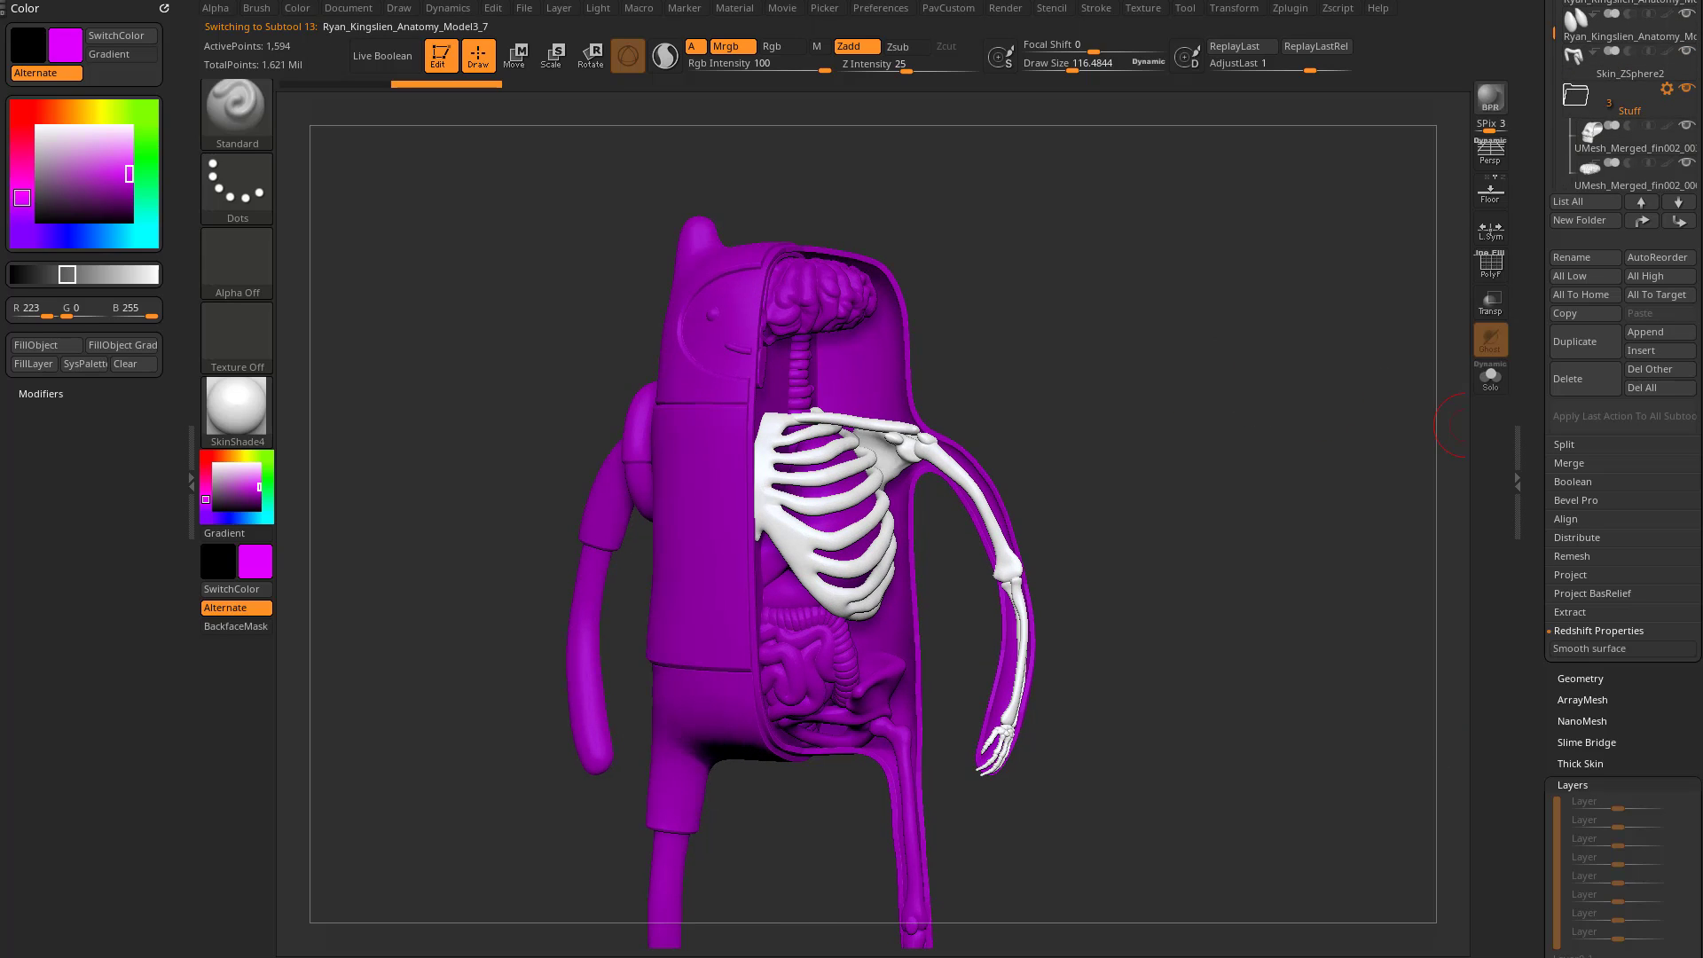
left_click_drag(1538, 423, 1538, 501)
left_click_drag(1324, 465, 1289, 332, "alt")
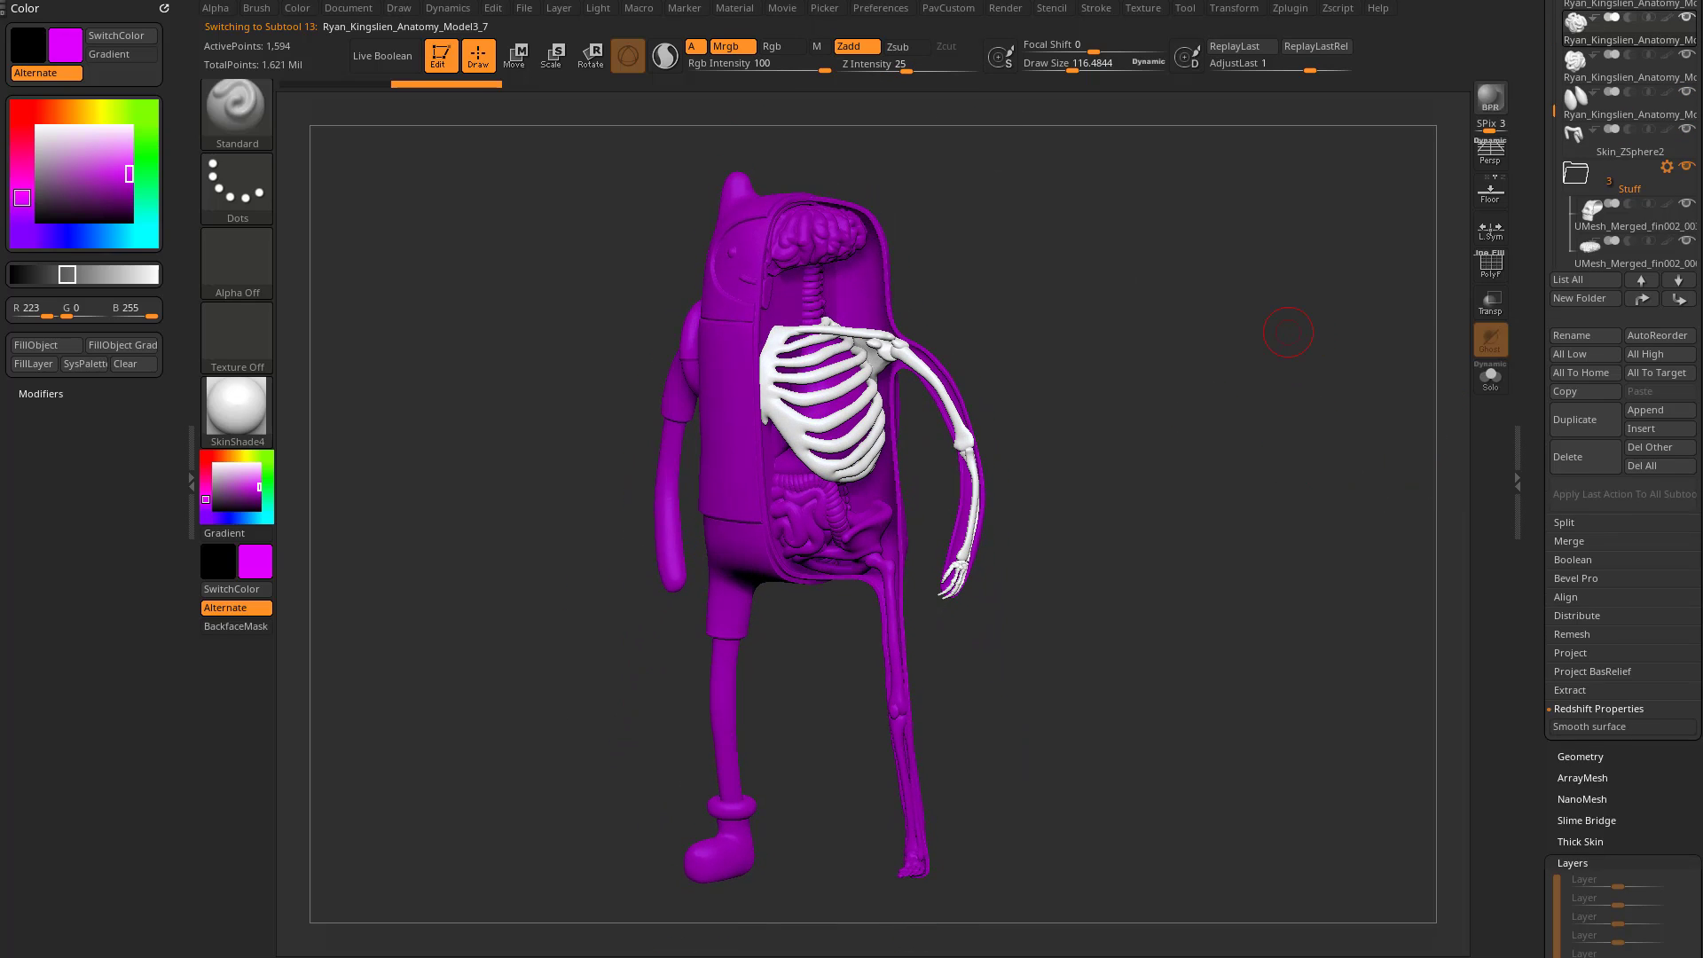
left_click_drag(1538, 355, 1537, 755)
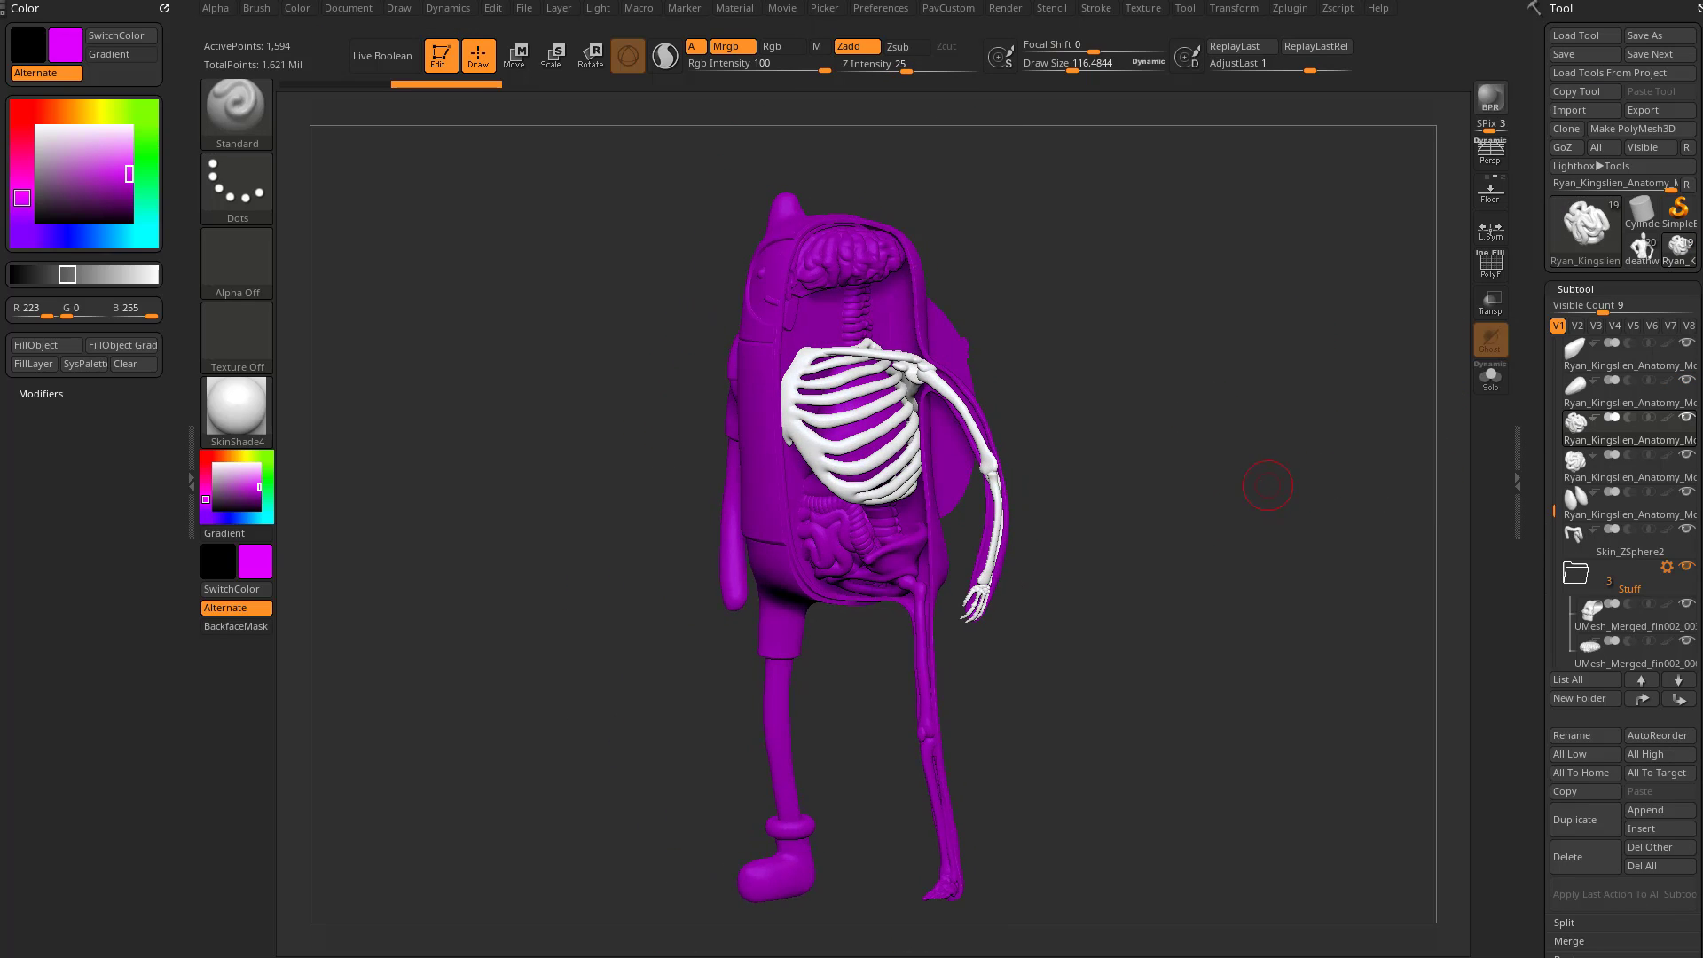